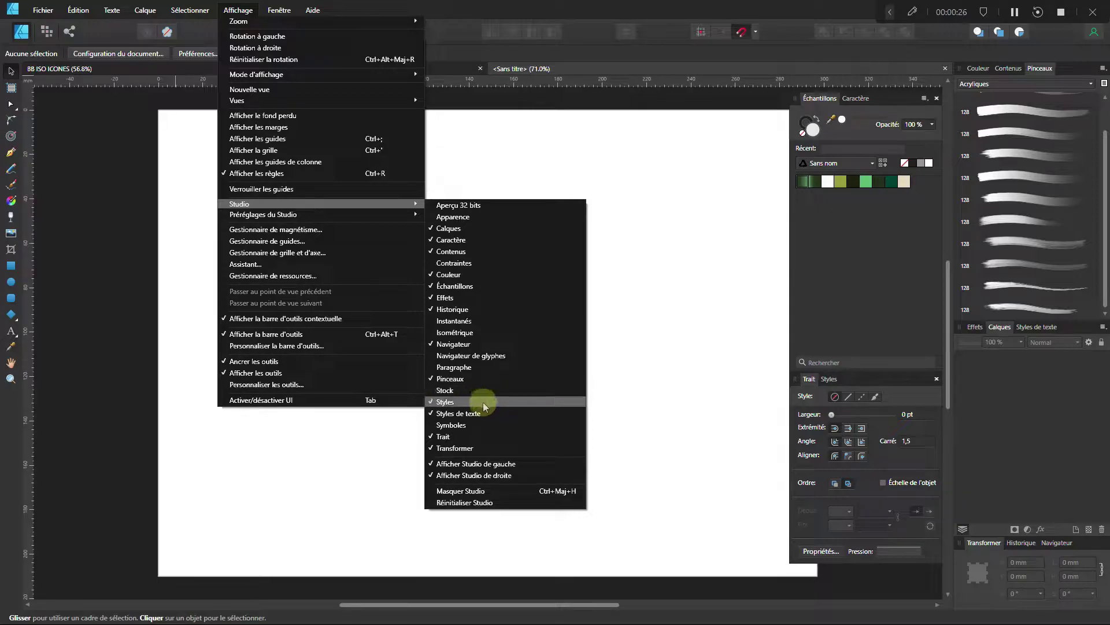
Step: Show an isometric grid with 10 mm spacing on the document for drawing in isometric planes
{"action": "left_click", "coordinate": [471, 333]}
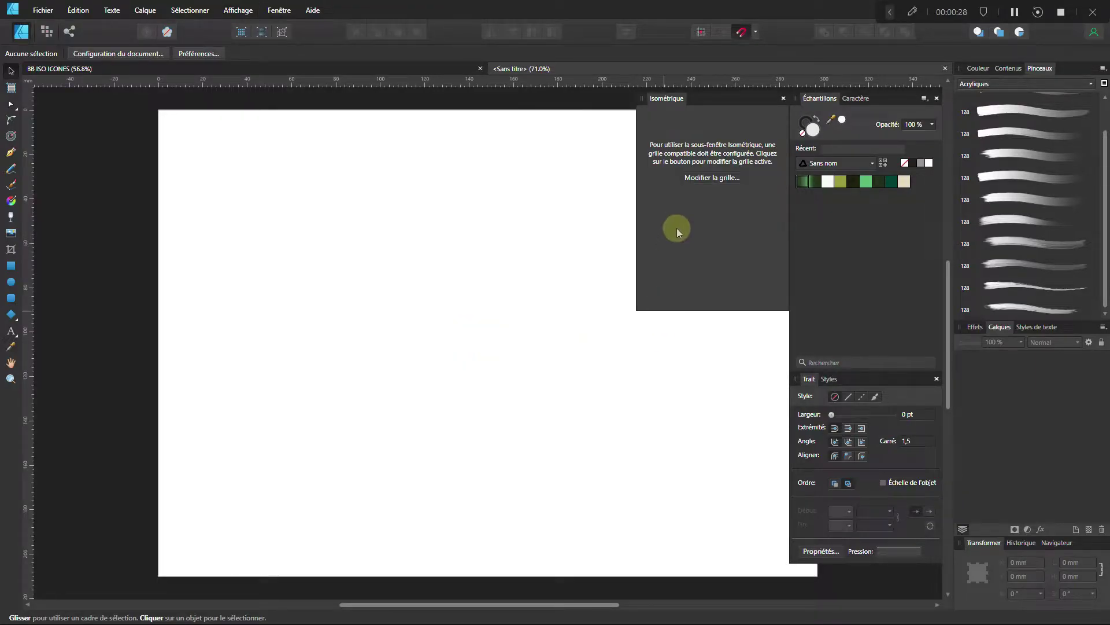
{"action": "left_click", "coordinate": [706, 178]}
{"action": "left_click_drag", "start_coordinate": [453, 107], "coordinate": [835, 108]}
{"action": "left_click", "coordinate": [801, 141]}
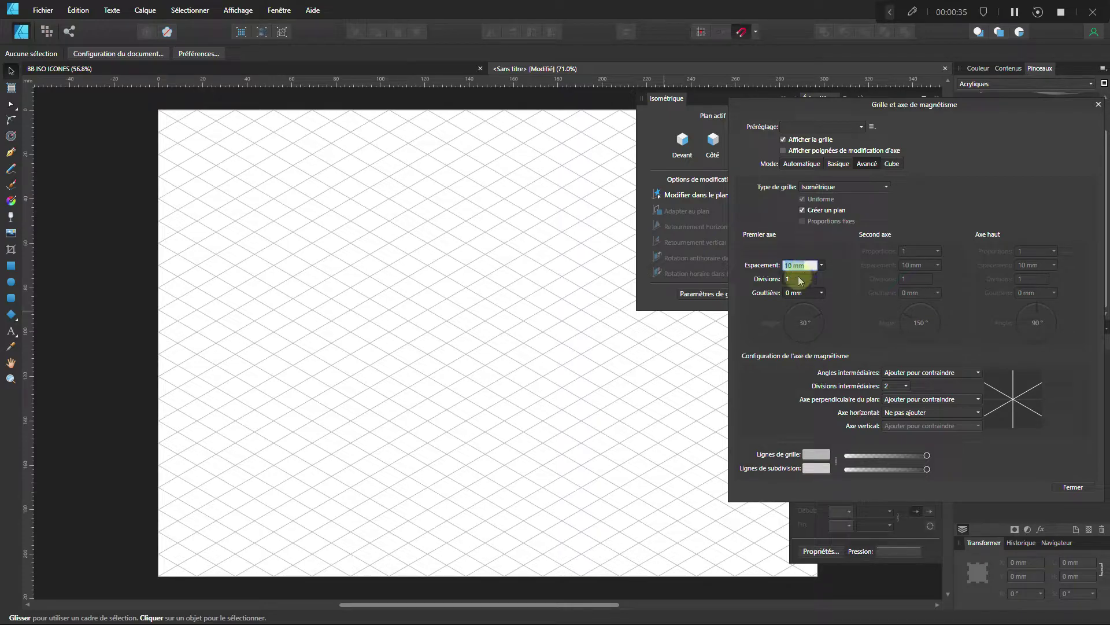
{"action": "left_click", "coordinate": [1067, 491]}
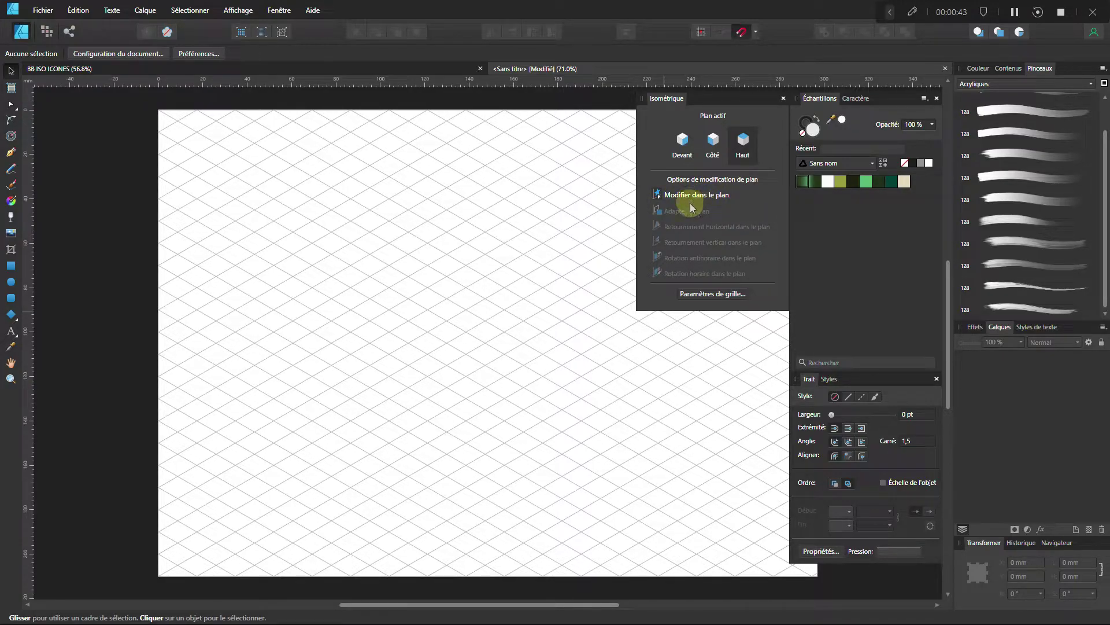
Step: Draw an 80 × 90 mm rounded rectangle on the top isometric plane and set its corner radius to 10 %
{"action": "left_click", "coordinate": [11, 299]}
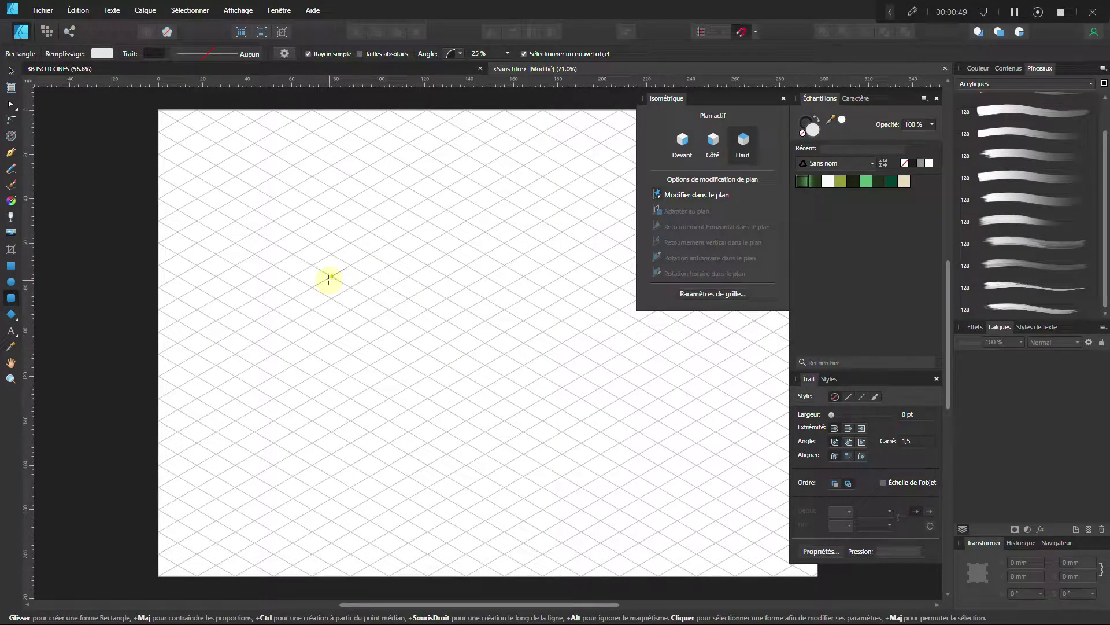
{"action": "left_click_drag", "start_coordinate": [329, 279], "coordinate": [347, 465]}
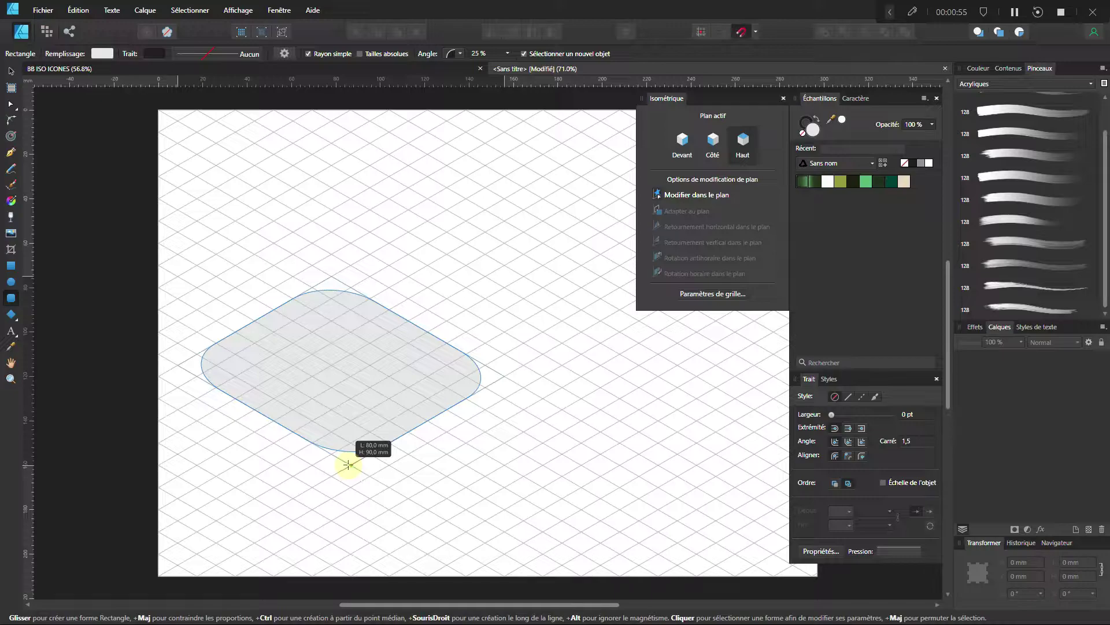
{"action": "left_click_drag", "start_coordinate": [348, 464], "coordinate": [350, 464]}
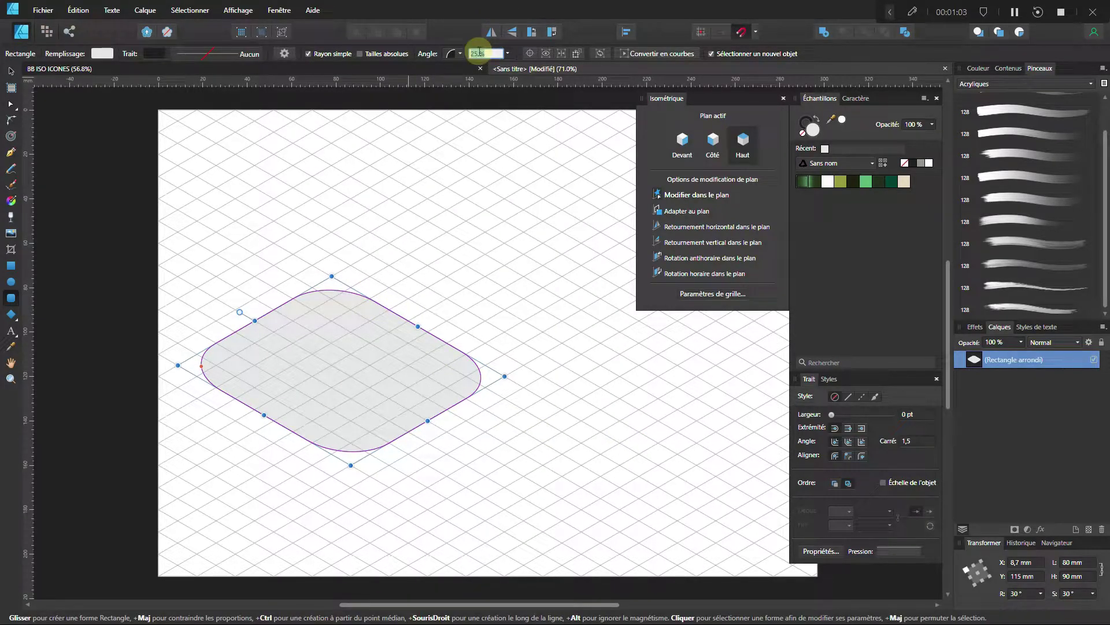
{"action": "type", "text": "10"}
{"action": "key", "text": "Return"}
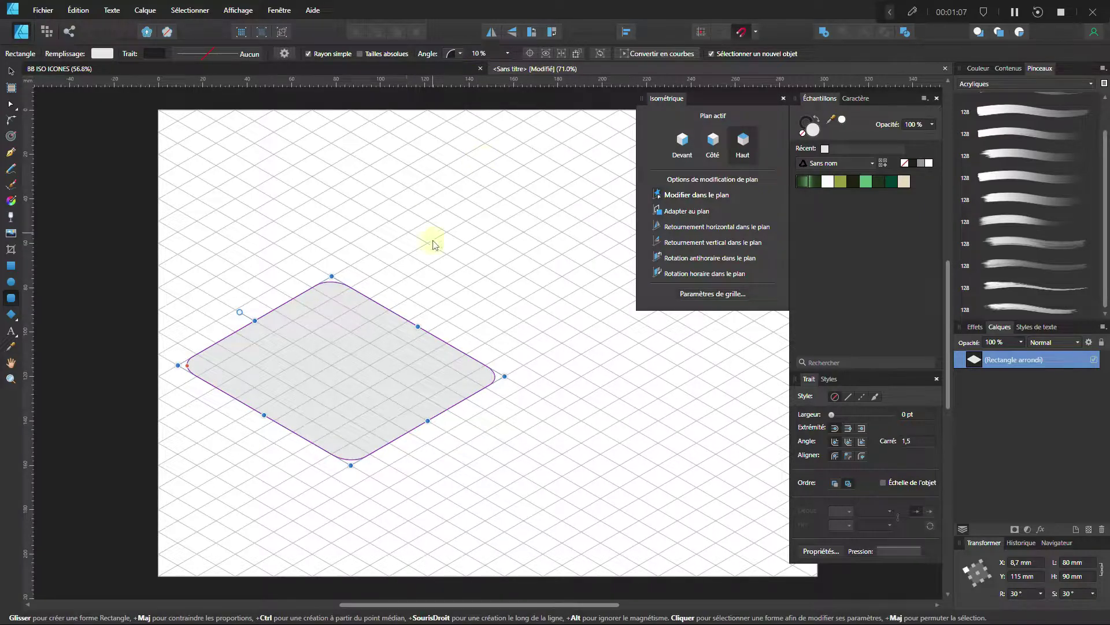
Step: Set the rounded rectangle's width and height to 60 mm each, with its proportions unlocked
{"action": "left_click", "coordinate": [1102, 571]}
{"action": "left_click", "coordinate": [1076, 562]}
{"action": "type", "text": "60"}
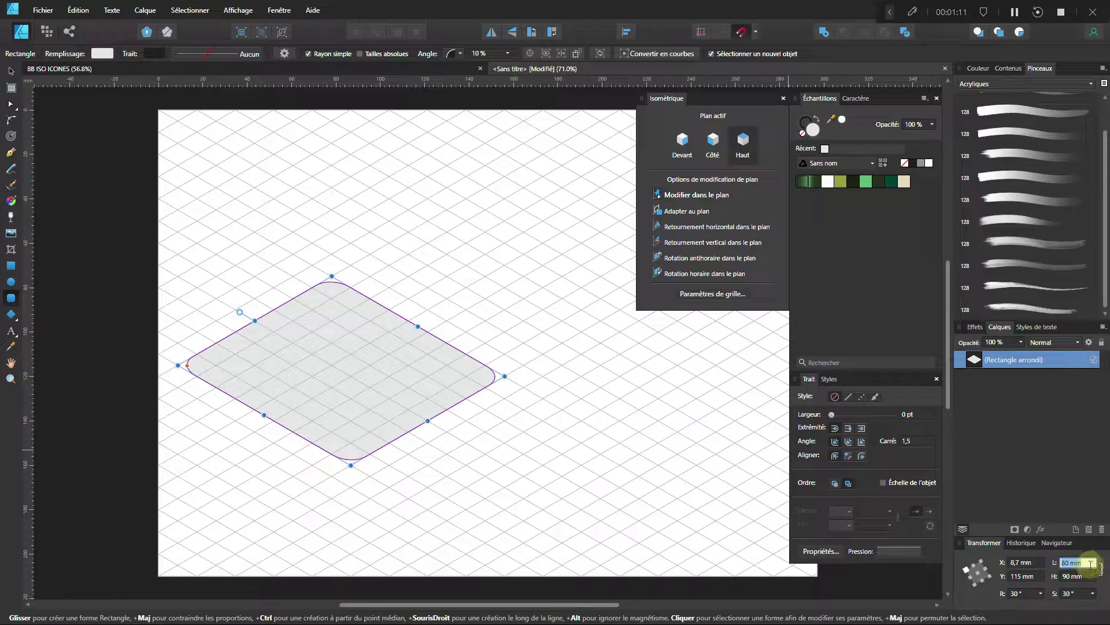
{"action": "key", "text": "Return"}
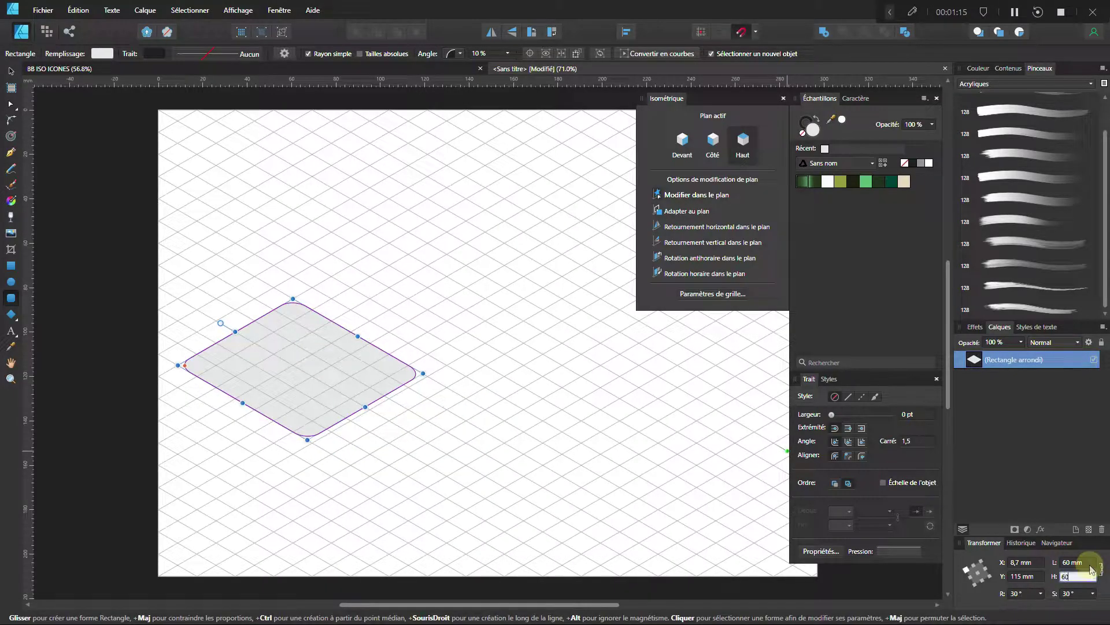
{"action": "type", "text": "60"}
{"action": "key", "text": "Return"}
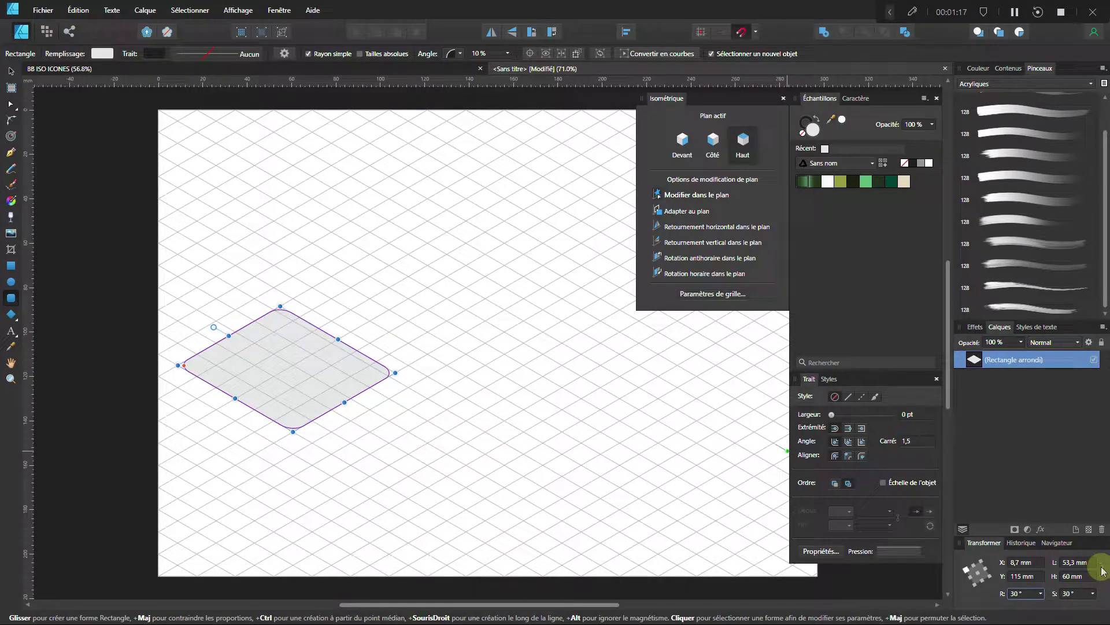
{"action": "left_click", "coordinate": [1083, 563]}
{"action": "type", "text": "60"}
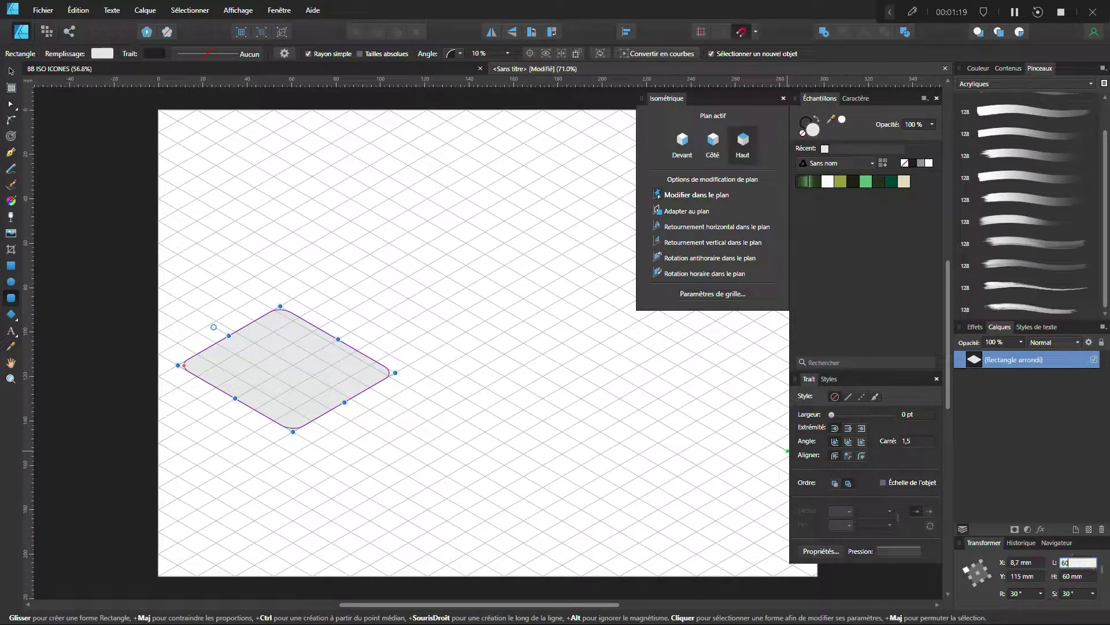
{"action": "key", "text": "Return"}
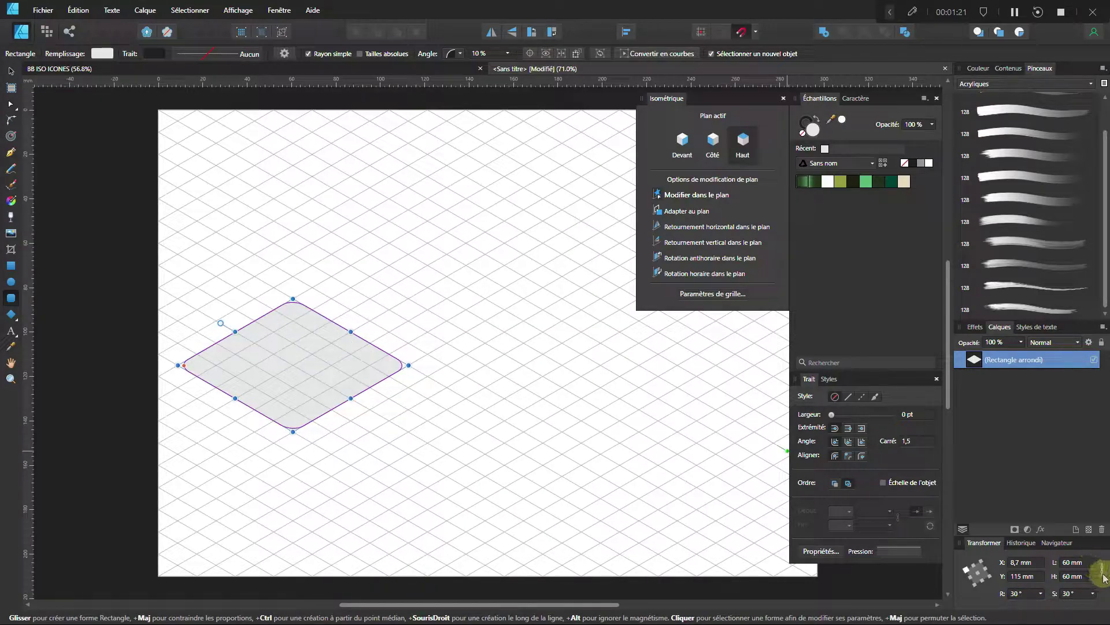
Step: Move the rounded rectangle to about X 43.3 mm, Y 95 mm and fill it with the dark green swatch
{"action": "left_click", "coordinate": [10, 71]}
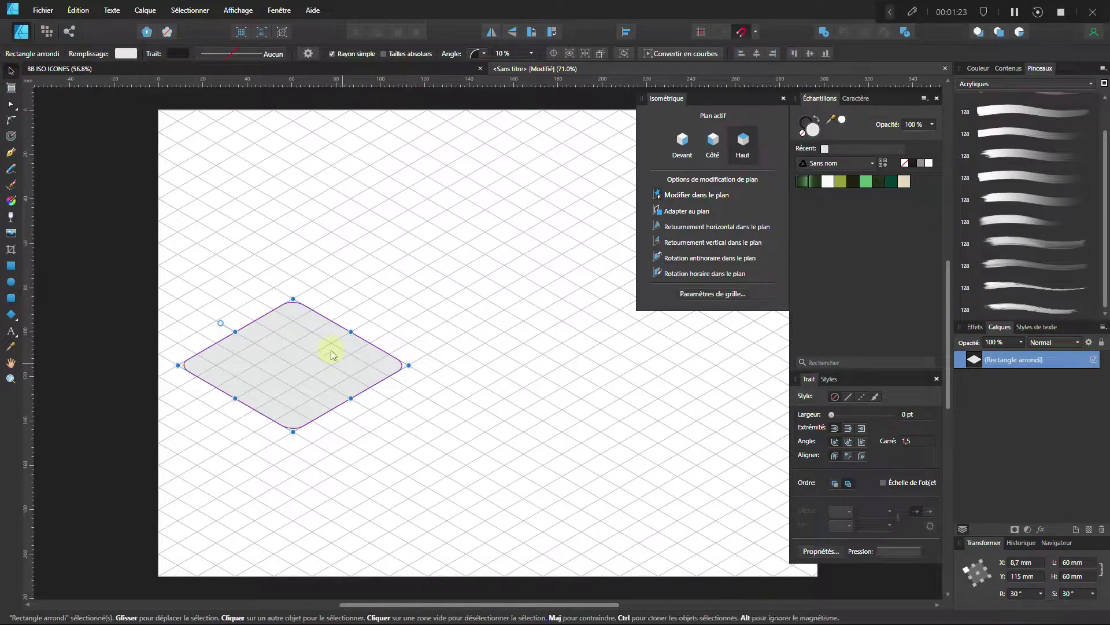
{"action": "left_click_drag", "start_coordinate": [293, 359], "coordinate": [373, 314]}
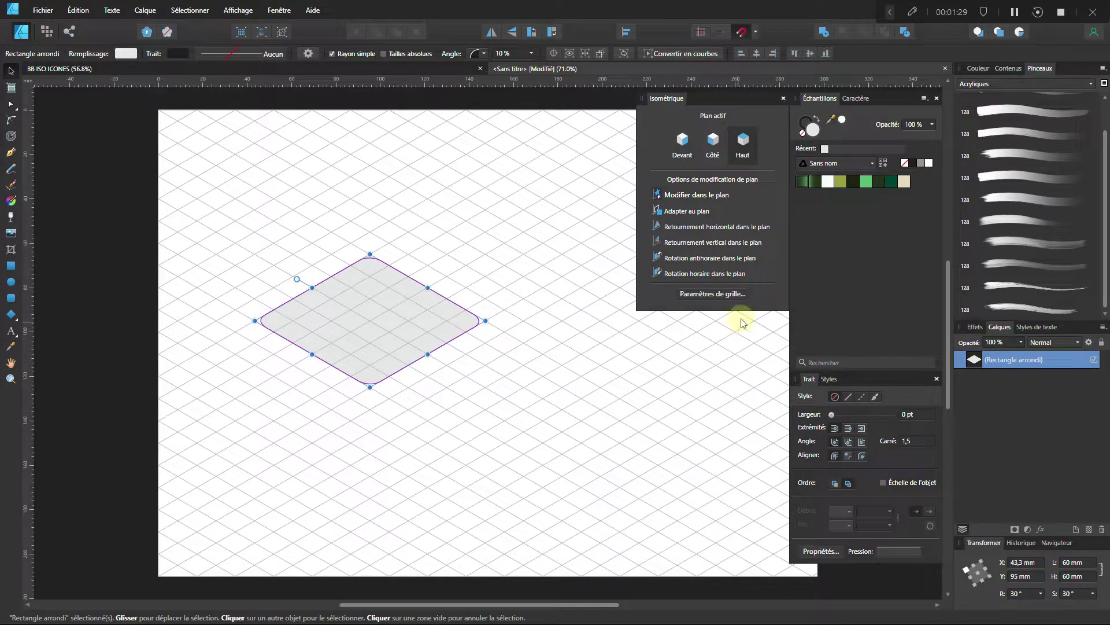
{"action": "left_click", "coordinate": [878, 183]}
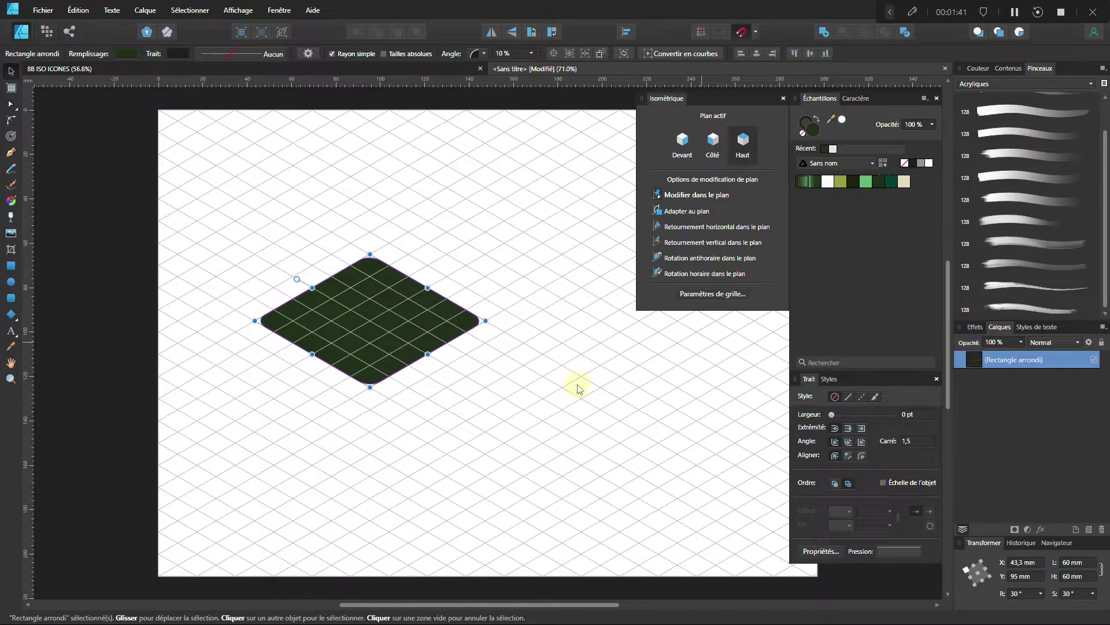
Step: Duplicate the dark green shape, raise the copy about 10 mm straight above it, and fill the copy with the light green swatch
{"action": "key", "text": "ctrl+j"}
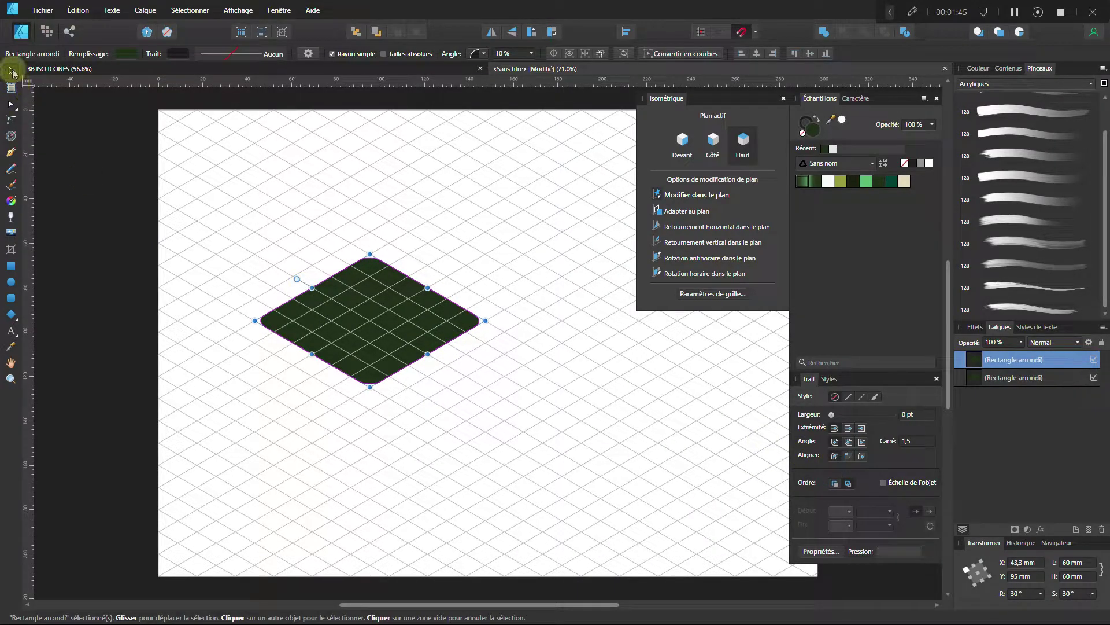
{"action": "left_click_drag", "start_coordinate": [428, 324], "coordinate": [410, 306]}
{"action": "left_click", "coordinate": [864, 186]}
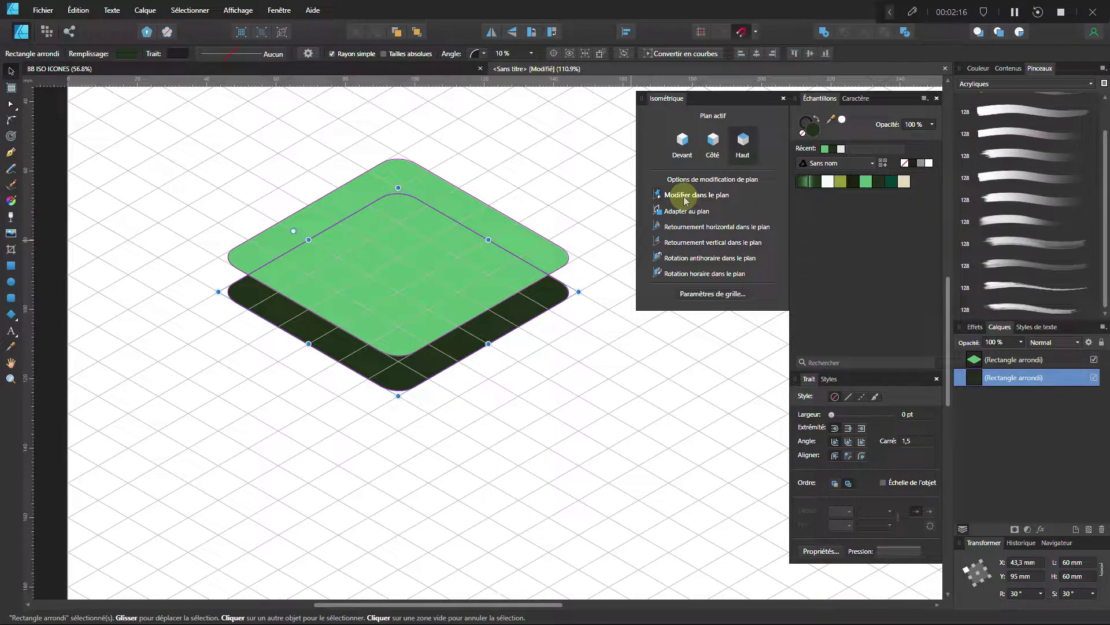
Step: Draw a flat rectangle about 98.3 × 10.3 mm bridging the outer corners of both rounded shapes and fill it with the base's dark green
{"action": "left_click", "coordinate": [10, 265]}
{"action": "left_click_drag", "start_coordinate": [226, 257], "coordinate": [568, 292]}
{"action": "left_click", "coordinate": [866, 183]}
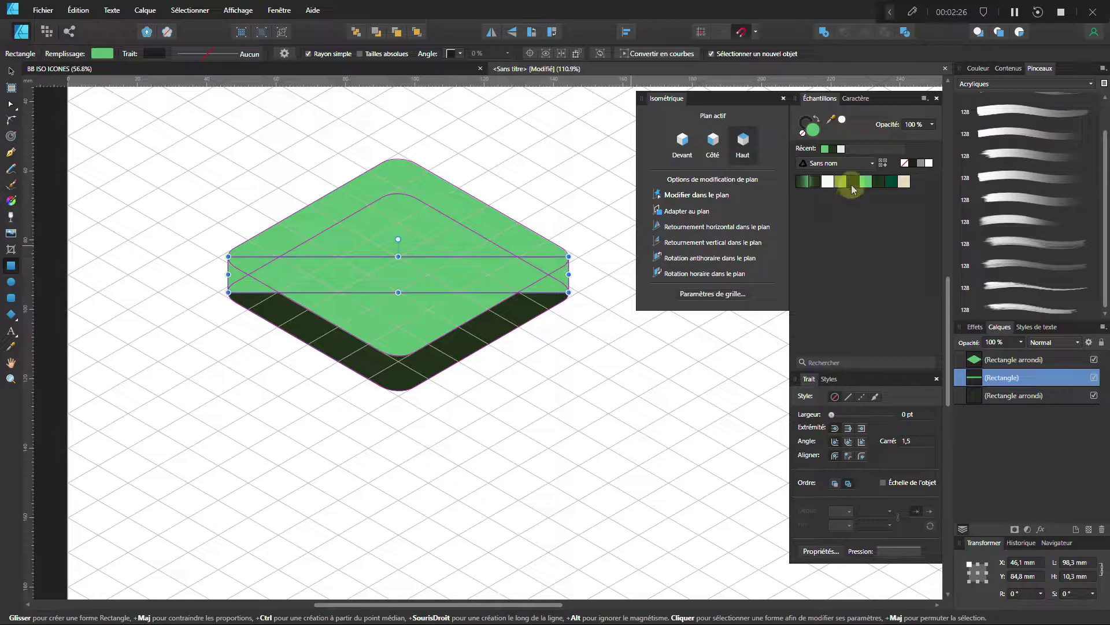
{"action": "left_click", "coordinate": [852, 184]}
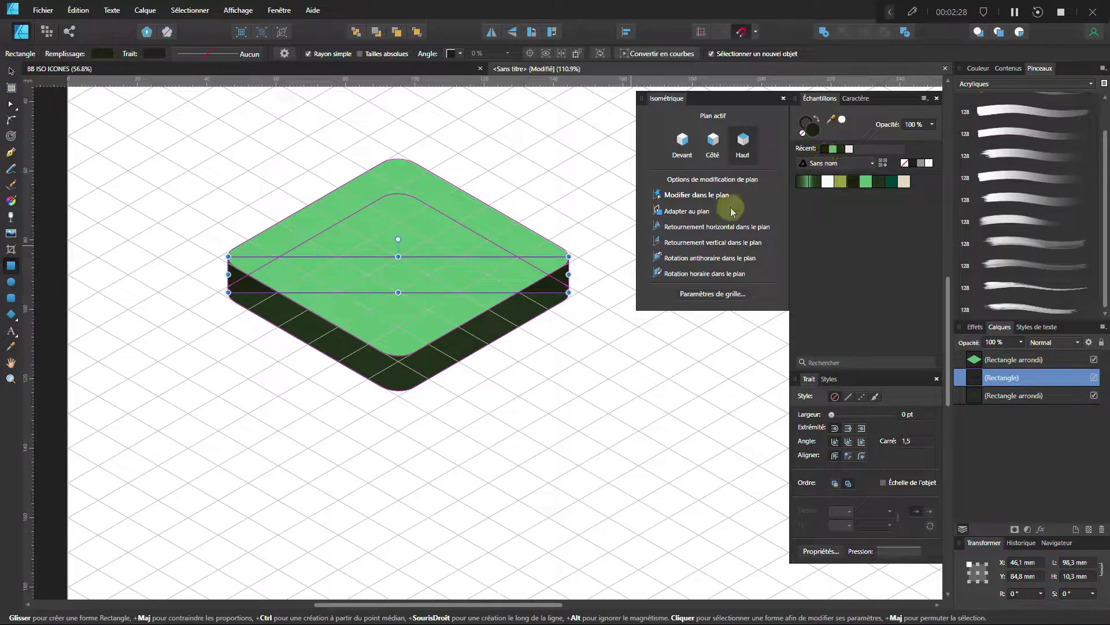
{"action": "left_click", "coordinate": [11, 71]}
{"action": "scroll", "coordinate": [317, 288], "scroll_direction": "up", "scroll_amount": 2}
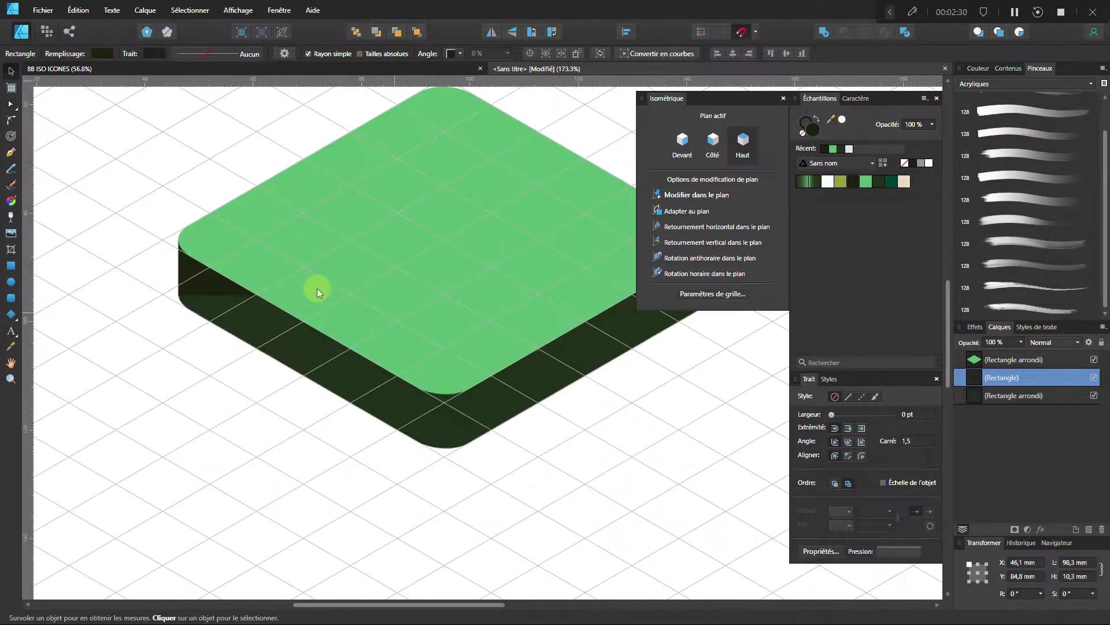
{"action": "scroll", "coordinate": [206, 286], "scroll_direction": "up", "scroll_amount": 3}
{"action": "left_click", "coordinate": [193, 295]}
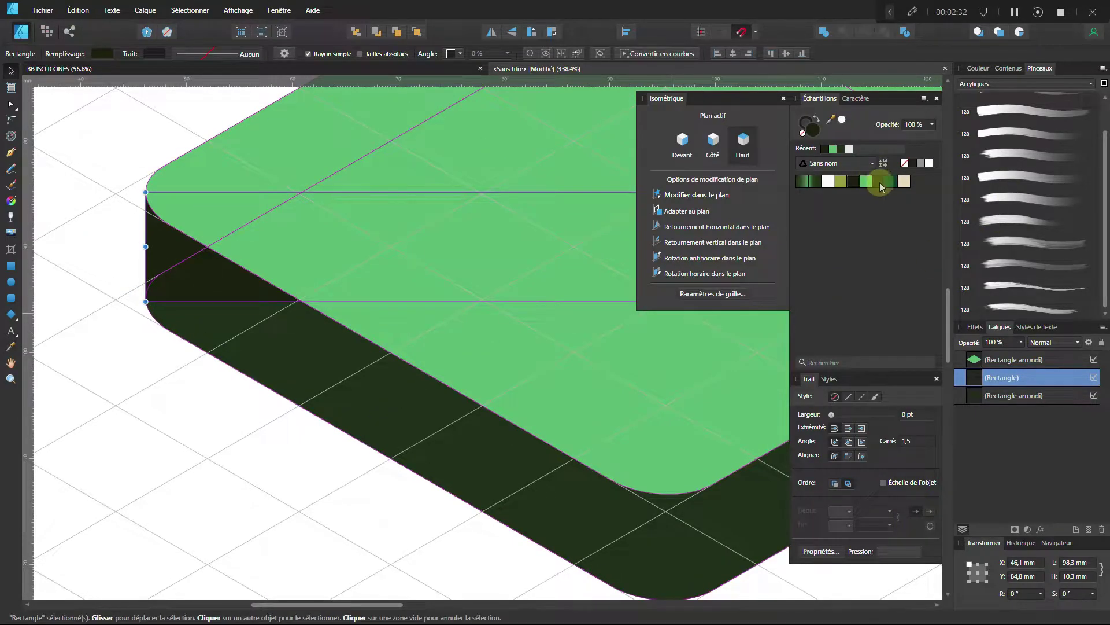
{"action": "scroll", "coordinate": [248, 299], "scroll_direction": "up", "scroll_amount": 1}
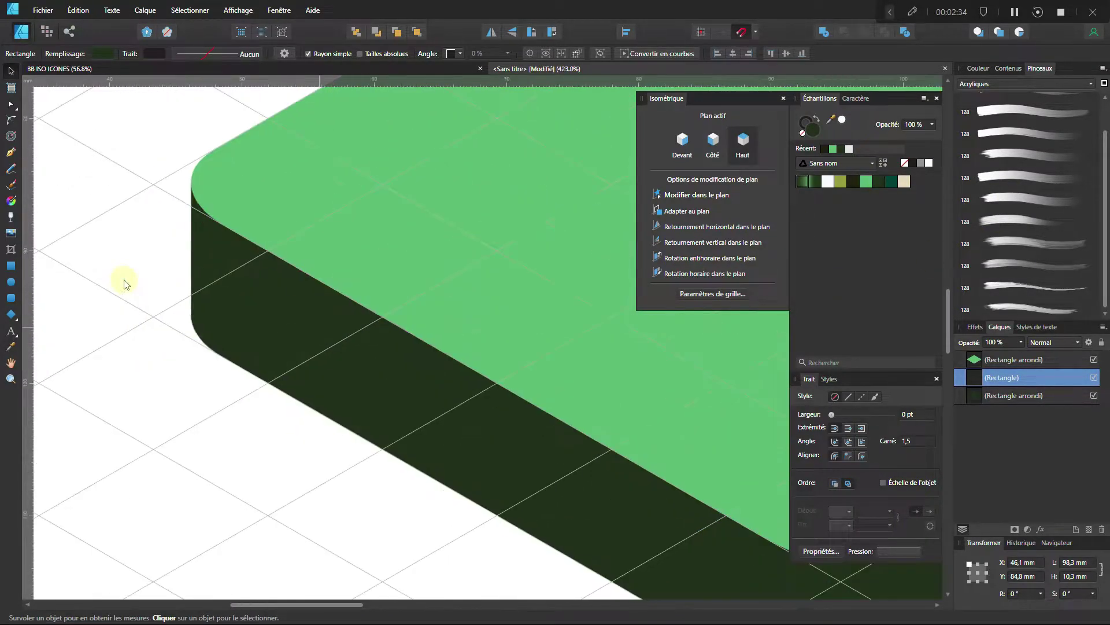
Step: Convert the bridging rectangle to curves and move its lower-left node up to about Y 94.8 mm, onto the base's rounded corner
{"action": "scroll", "coordinate": [203, 245], "scroll_direction": "up", "scroll_amount": 1}
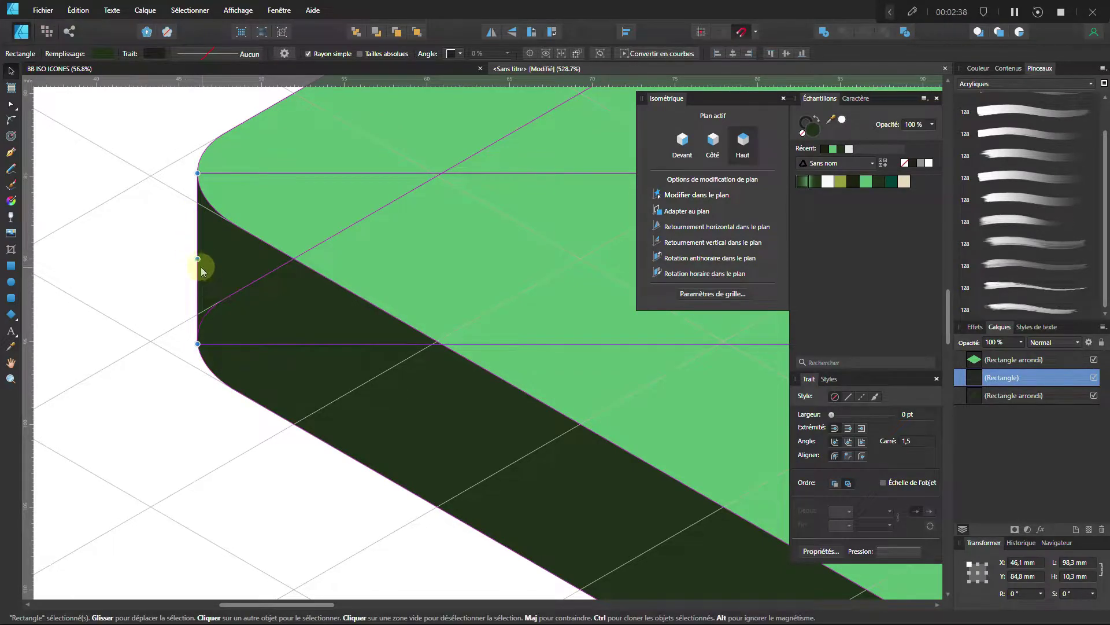
{"action": "mouse_move", "coordinate": [200, 265]}
{"action": "left_mouse_down"}
{"action": "mouse_move", "coordinate": [292, 266]}
{"action": "mouse_move", "coordinate": [199, 269]}
{"action": "left_mouse_up"}
{"action": "scroll", "coordinate": [237, 225], "scroll_direction": "up", "scroll_amount": 10}
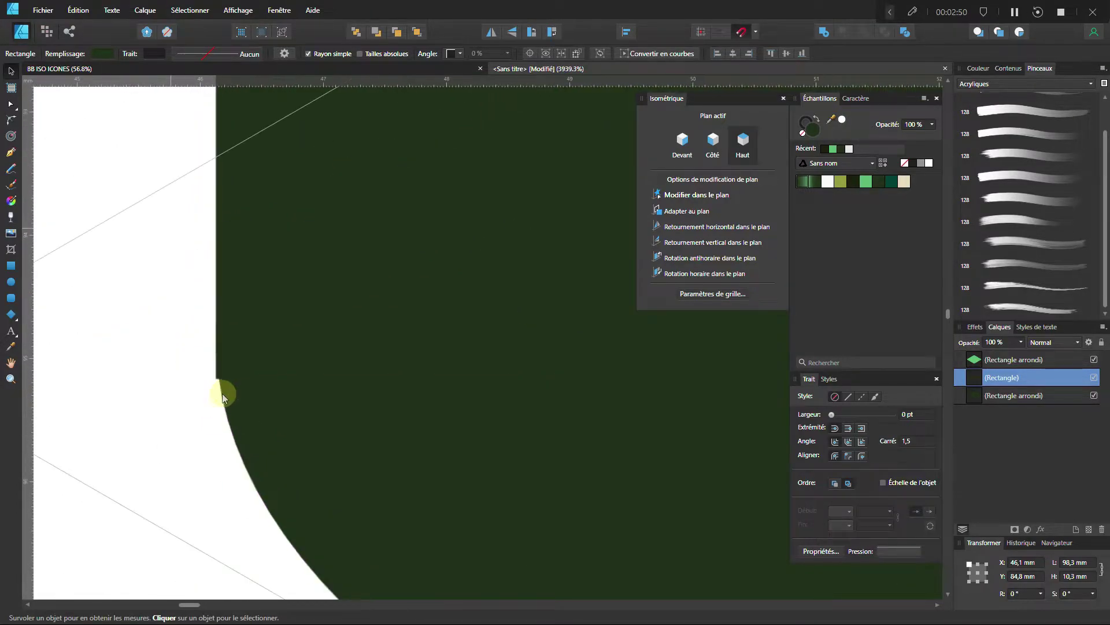
{"action": "scroll", "coordinate": [232, 354], "scroll_direction": "down", "scroll_amount": 7}
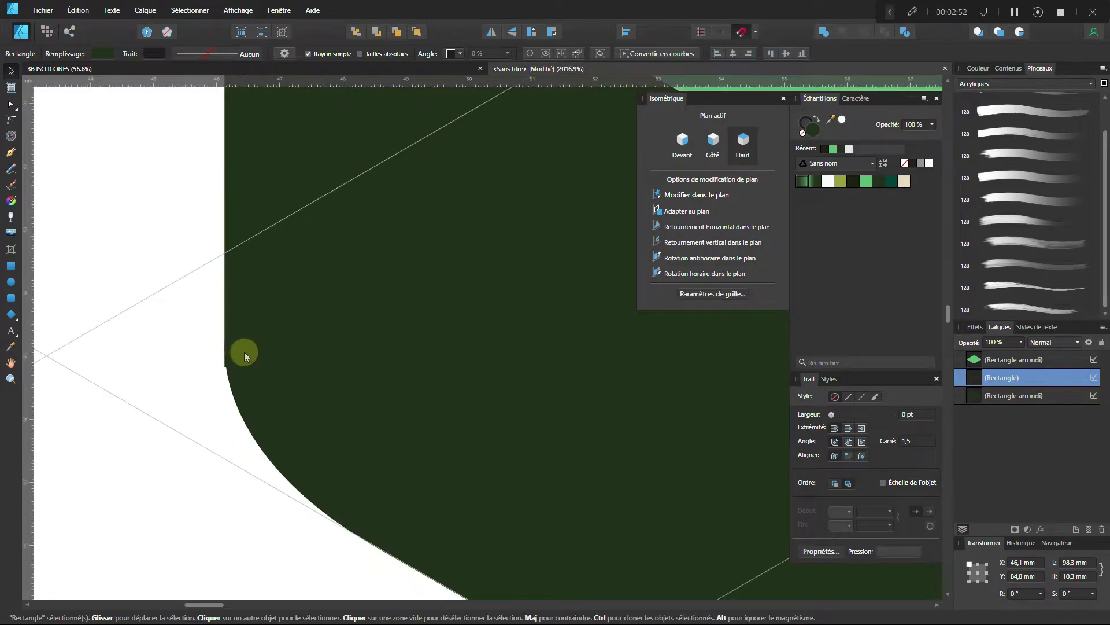
{"action": "scroll", "coordinate": [307, 421], "scroll_direction": "up", "scroll_amount": 7}
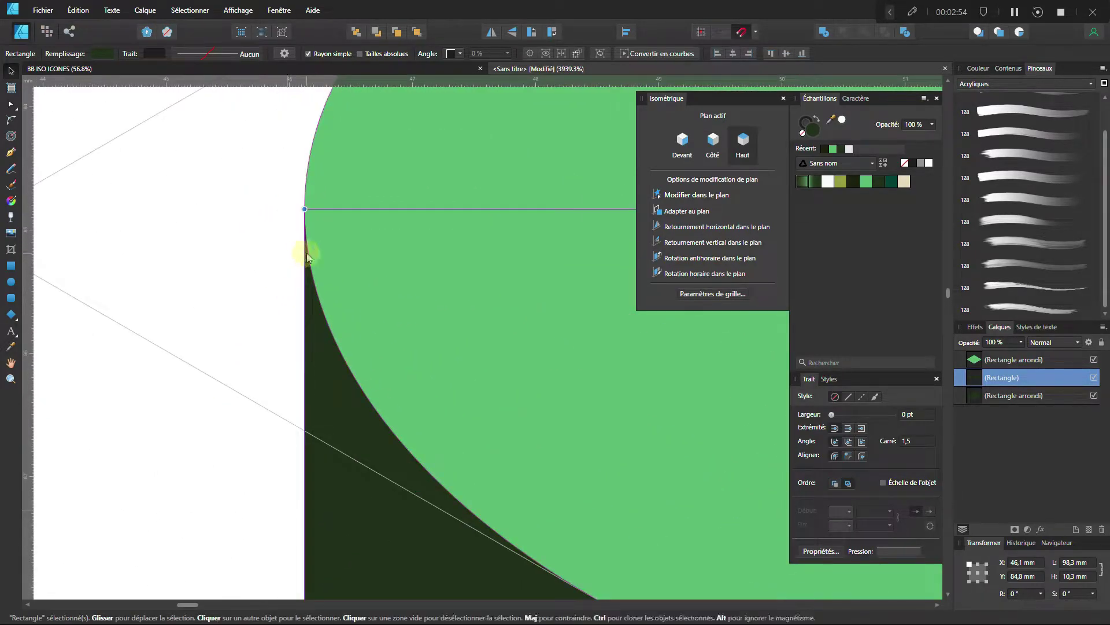
{"action": "scroll", "coordinate": [310, 224], "scroll_direction": "down", "scroll_amount": 8}
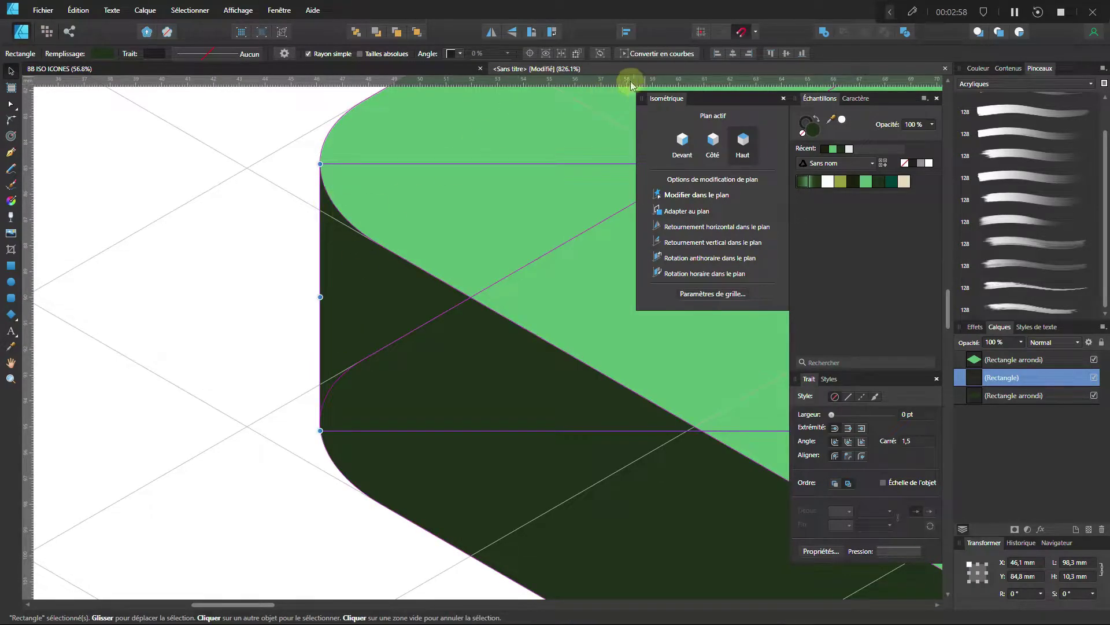
{"action": "scroll", "coordinate": [317, 416], "scroll_direction": "up", "scroll_amount": 7}
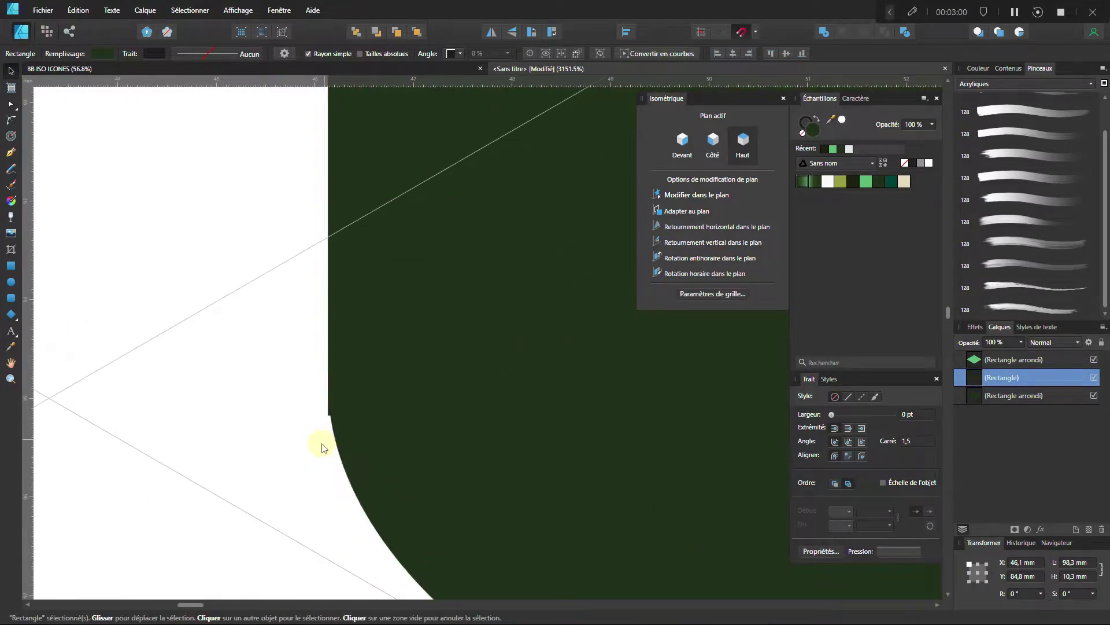
{"action": "left_click", "coordinate": [657, 54]}
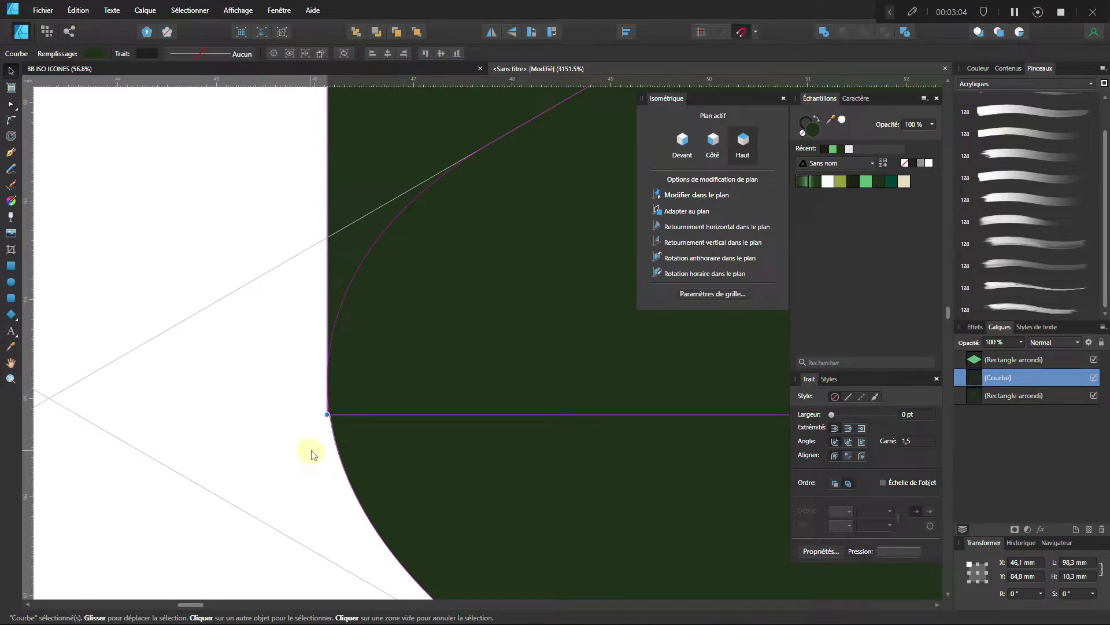
{"action": "key", "text": "a"}
{"action": "left_click_drag", "start_coordinate": [327, 414], "coordinate": [328, 381]}
Step: Move the bridging shape's upper-right node down to about X 144.4 mm, Y 85.2 mm, onto the light green shape's outer edge
{"action": "scroll", "coordinate": [357, 367], "scroll_direction": "down", "scroll_amount": 10}
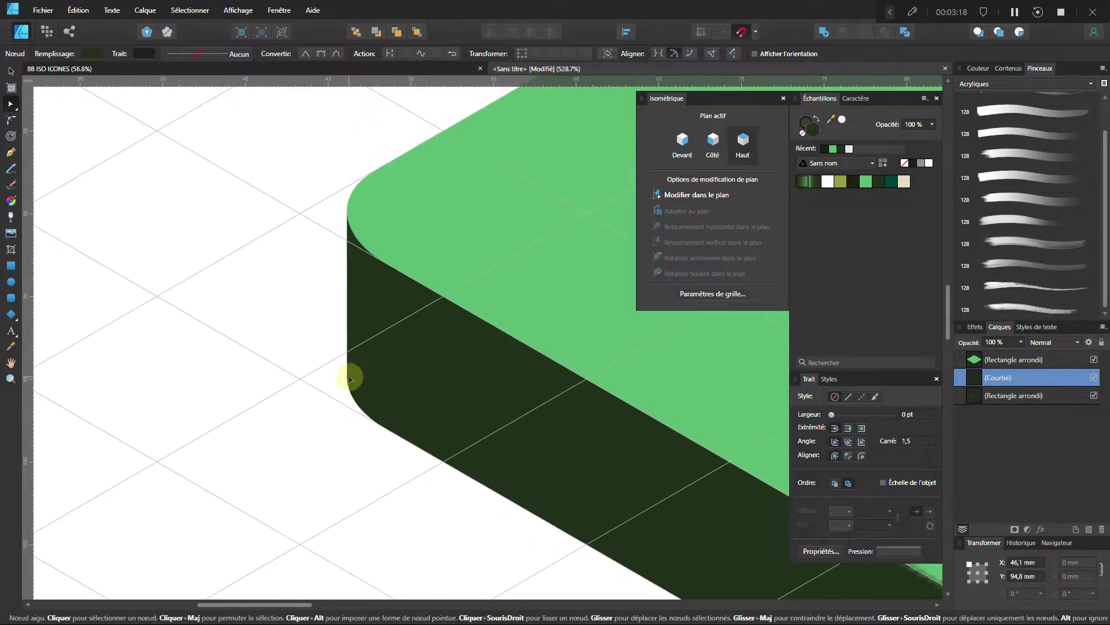
{"action": "scroll", "coordinate": [418, 389], "scroll_direction": "up", "scroll_amount": 8}
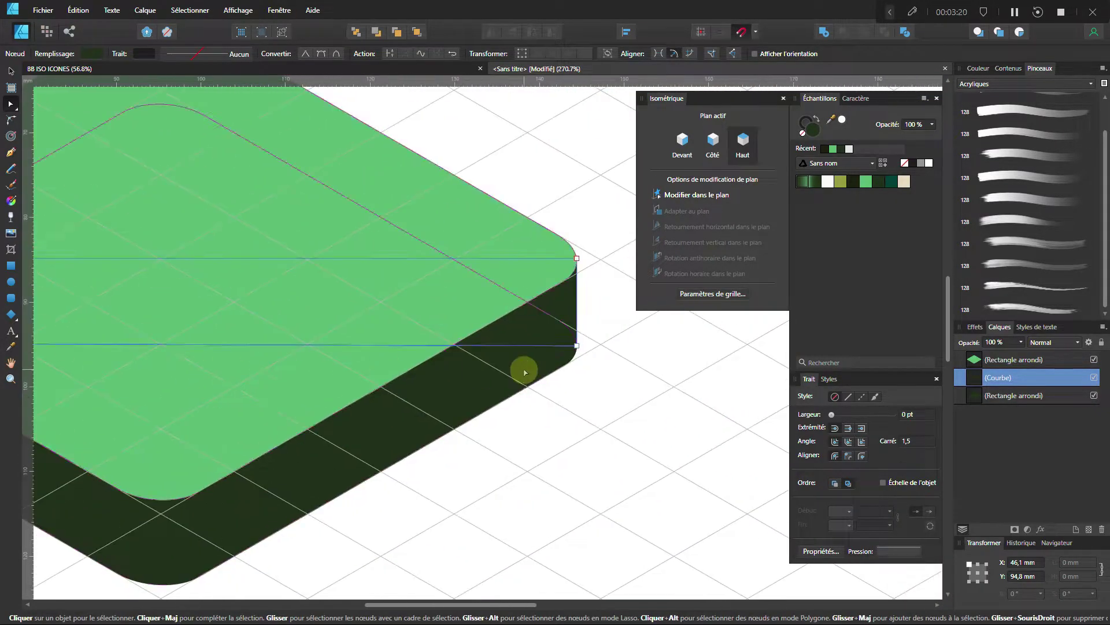
{"action": "scroll", "coordinate": [572, 268], "scroll_direction": "up", "scroll_amount": 5}
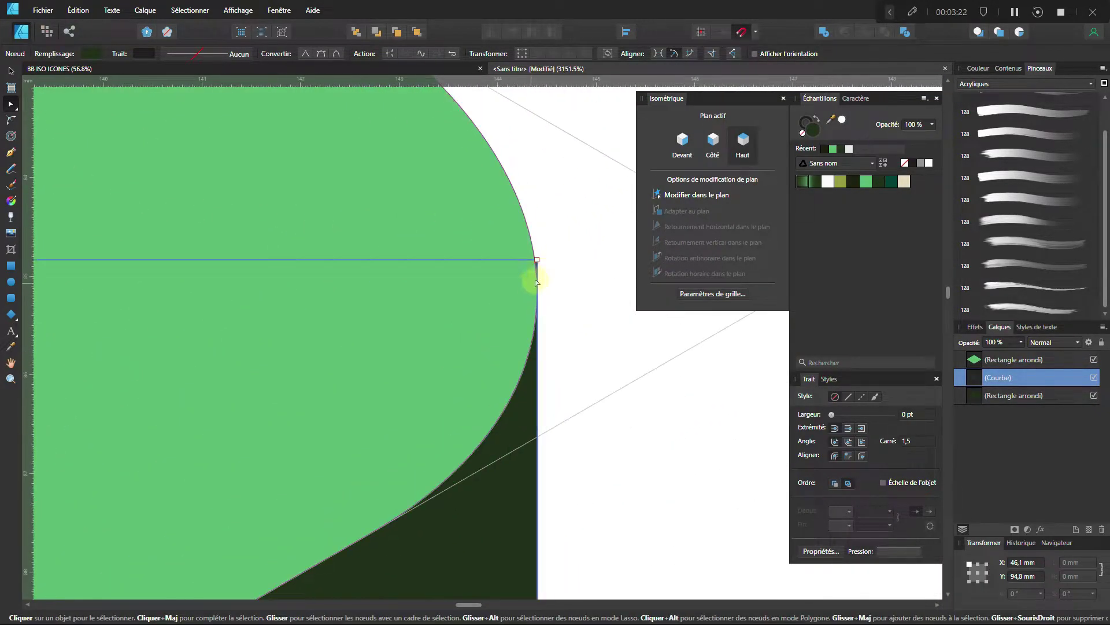
{"action": "left_click_drag", "start_coordinate": [538, 259], "coordinate": [536, 291]}
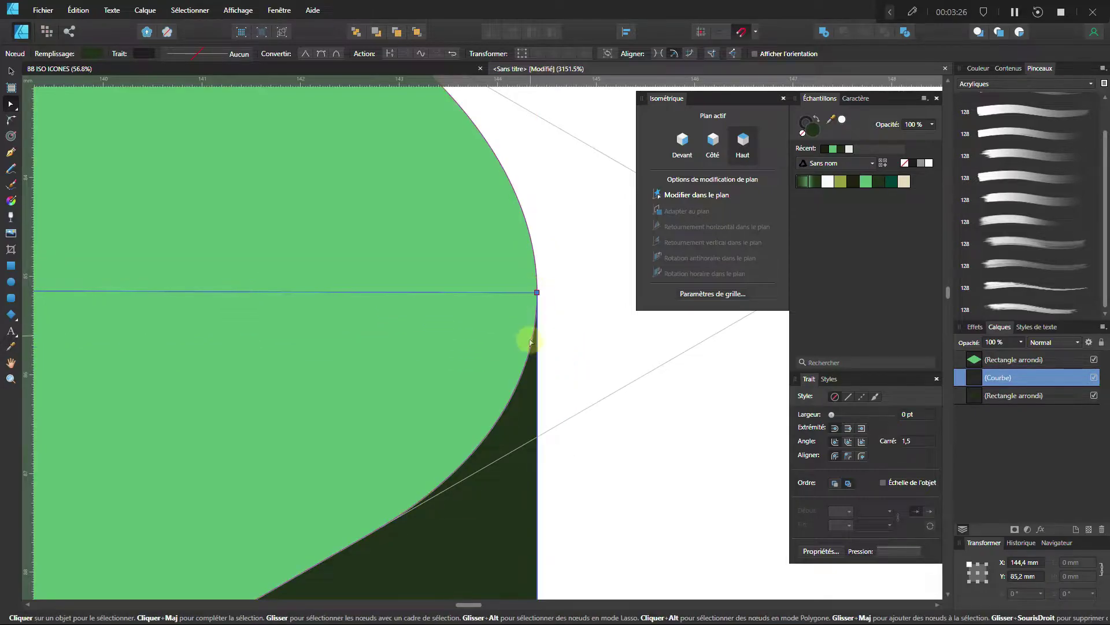
Step: Adjust the bridging shape's lower-right node to follow the base's rounded corner, and deselect the shape
{"action": "scroll", "coordinate": [524, 341], "scroll_direction": "down", "scroll_amount": 11}
{"action": "scroll", "coordinate": [490, 252], "scroll_direction": "up", "scroll_amount": 10}
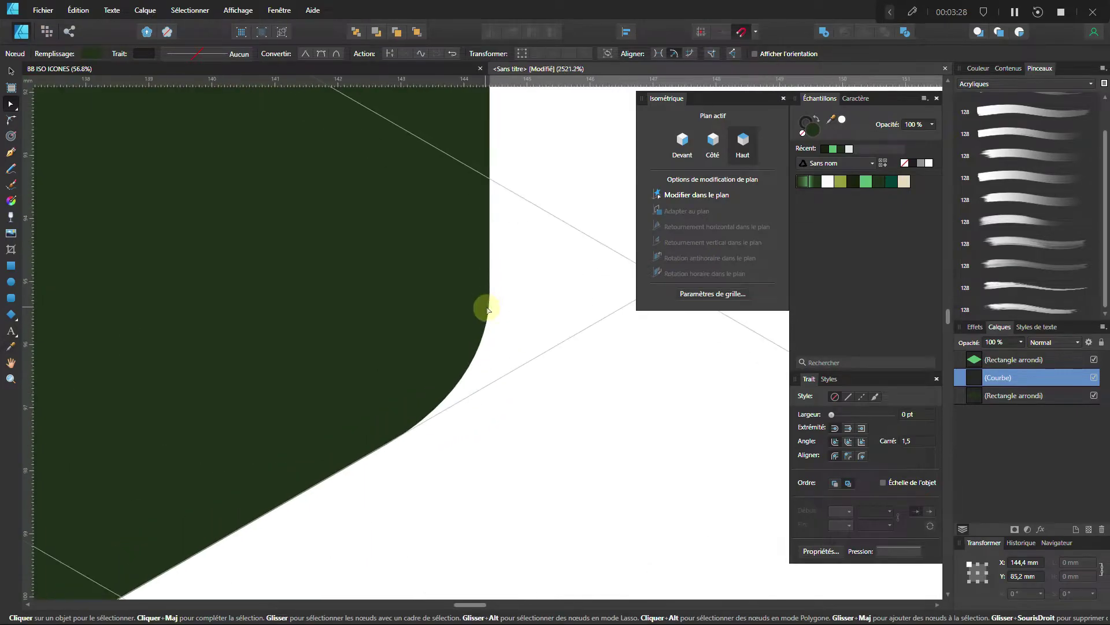
{"action": "mouse_move", "coordinate": [491, 276]}
{"action": "left_mouse_down"}
{"action": "mouse_move", "coordinate": [473, 278]}
{"action": "mouse_move", "coordinate": [491, 289]}
{"action": "mouse_move", "coordinate": [491, 276]}
{"action": "left_mouse_up"}
{"action": "left_click", "coordinate": [547, 289]}
{"action": "scroll", "coordinate": [469, 347], "scroll_direction": "down", "scroll_amount": 10}
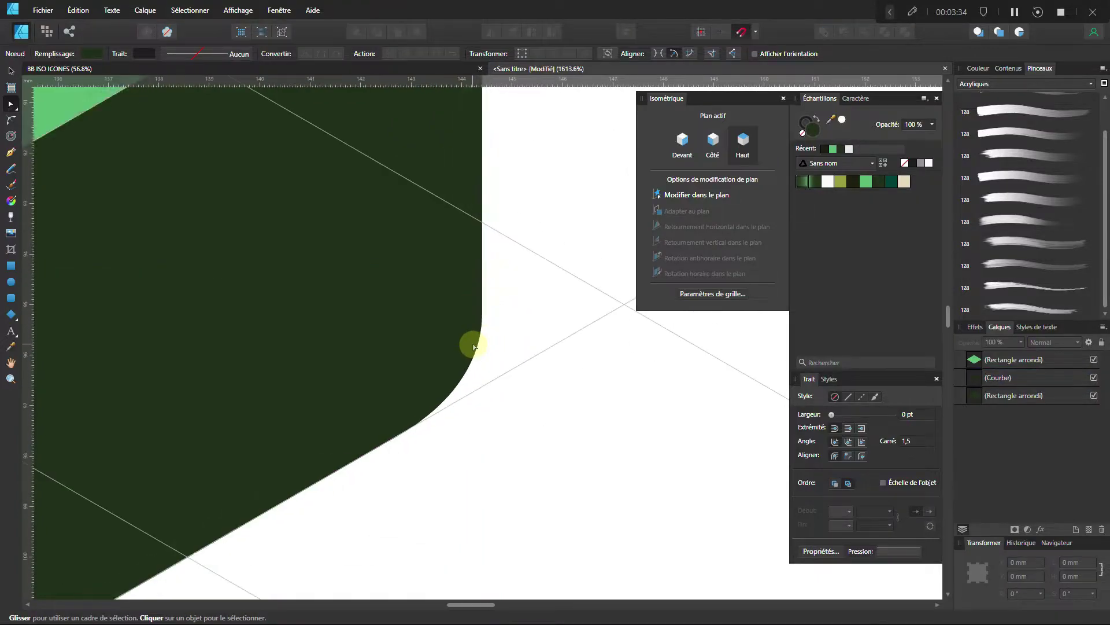
Step: Merge the dark green base rounded rectangle and the bridging curve into a single shape with a boolean Add, and deselect it
{"action": "scroll", "coordinate": [404, 380], "scroll_direction": "down", "scroll_amount": 5}
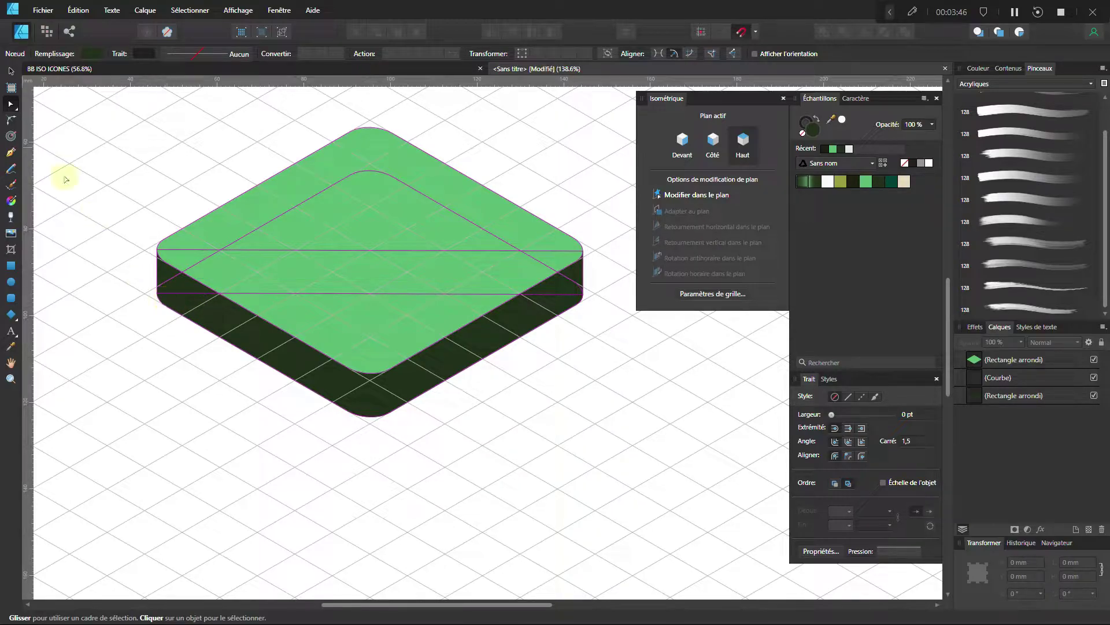
{"action": "left_click", "coordinate": [10, 71]}
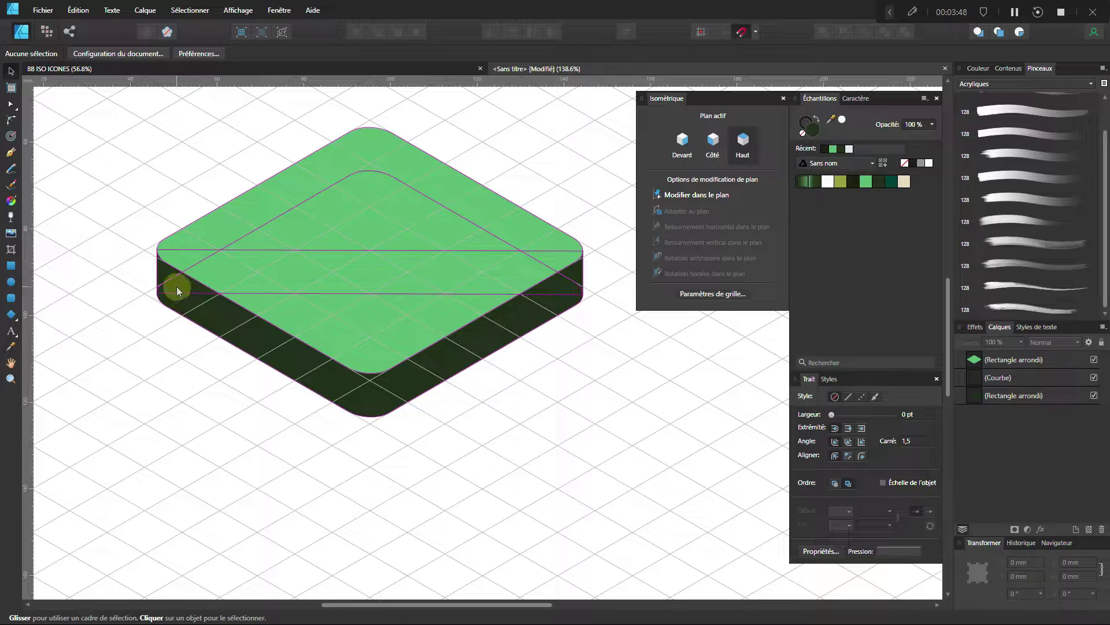
{"action": "left_click", "coordinate": [1007, 399]}
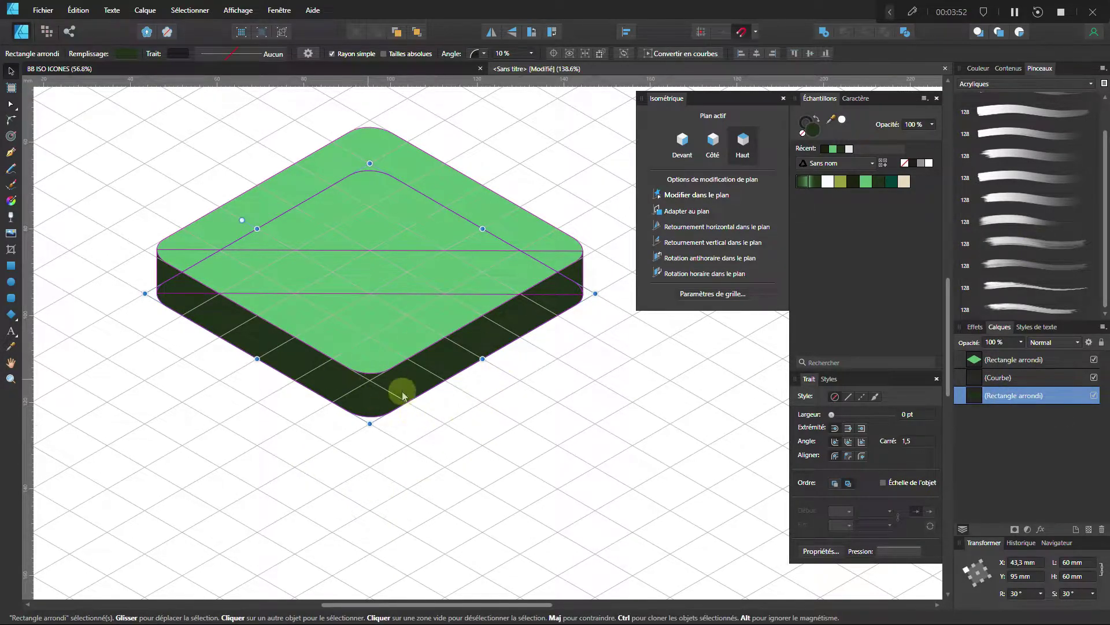
{"action": "left_click", "coordinate": [998, 379], "text": "shift"}
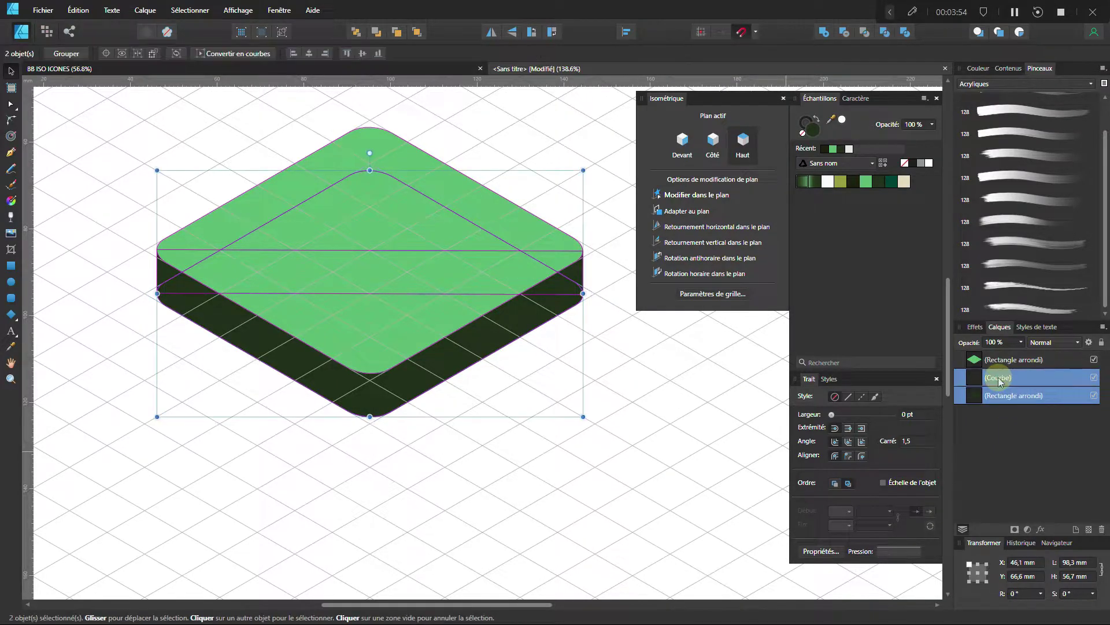
{"action": "left_click", "coordinate": [824, 34]}
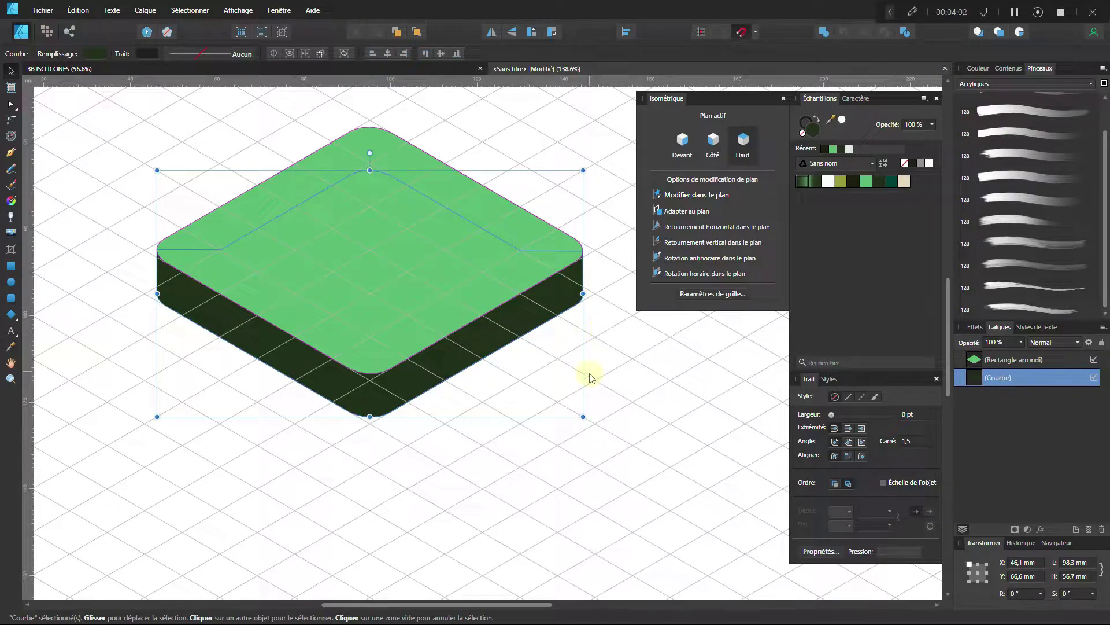
{"action": "scroll", "coordinate": [550, 373], "scroll_direction": "down", "scroll_amount": 3}
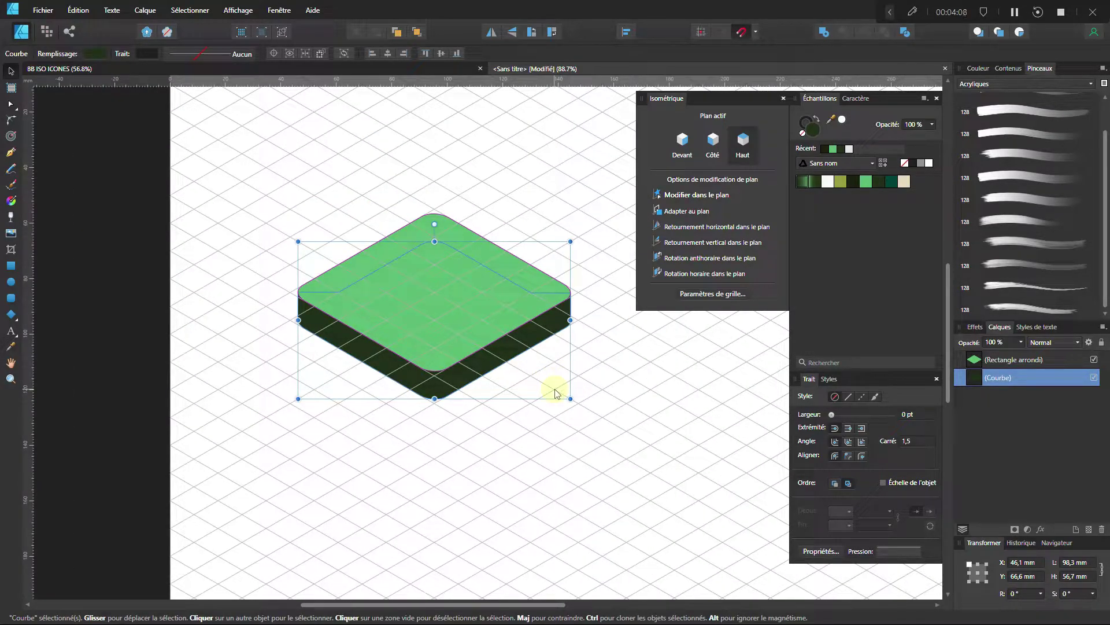
{"action": "left_click", "coordinate": [386, 446]}
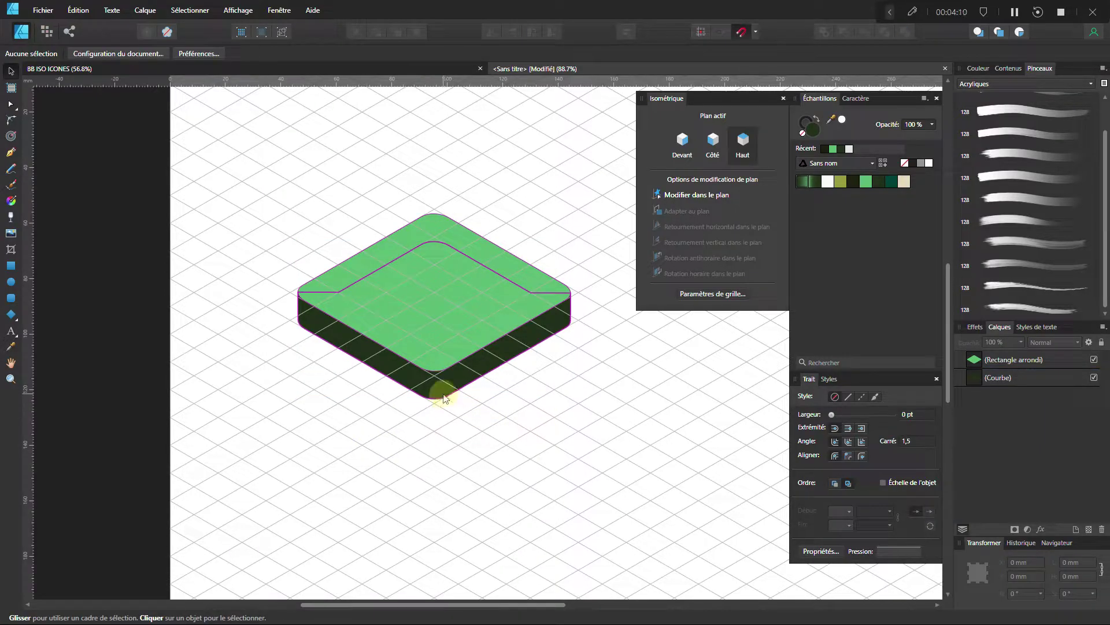
Step: Fill the top face with the saved green gradient and stretch the gradient line horizontally between the face's two side corners
{"action": "left_click", "coordinate": [448, 332]}
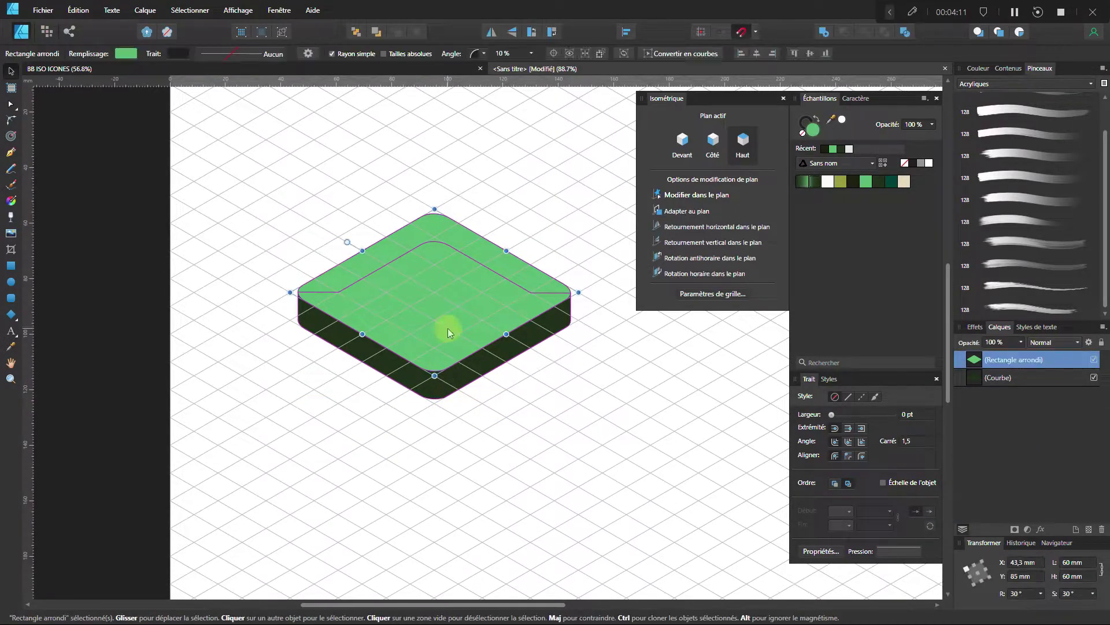
{"action": "left_click", "coordinate": [812, 184]}
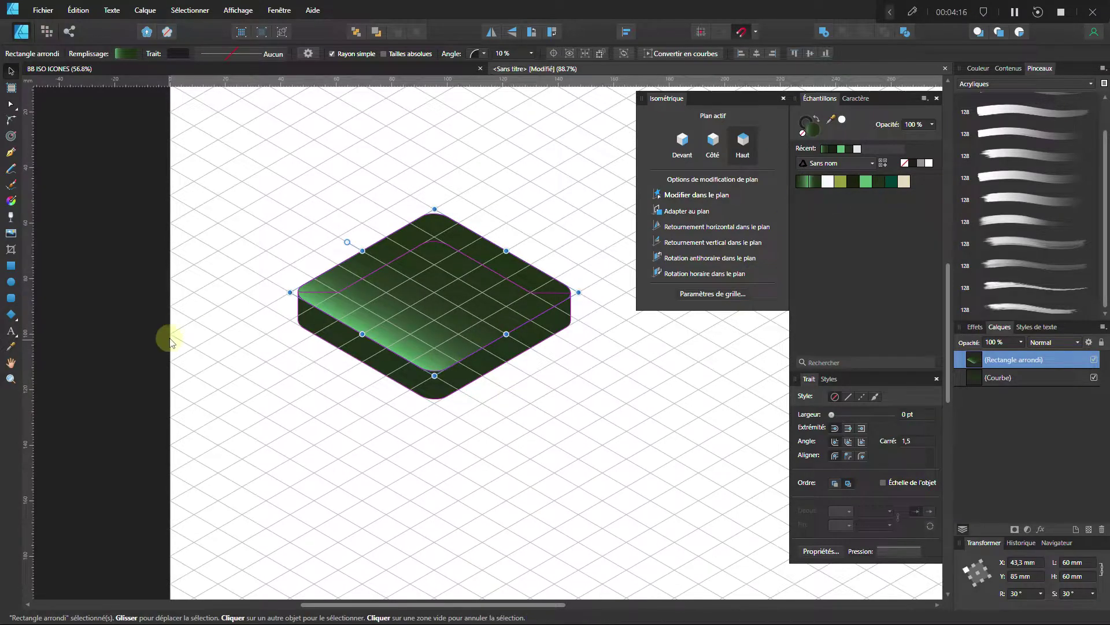
{"action": "left_click", "coordinate": [11, 201]}
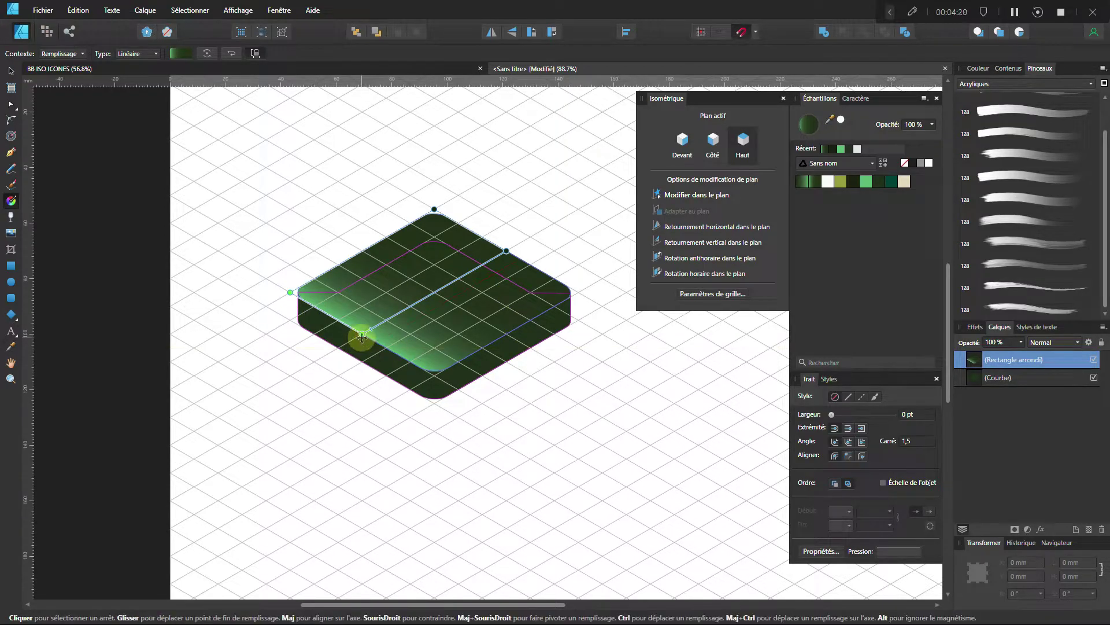
{"action": "left_click_drag", "start_coordinate": [361, 334], "coordinate": [570, 293]}
{"action": "left_click_drag", "start_coordinate": [504, 251], "coordinate": [290, 292]}
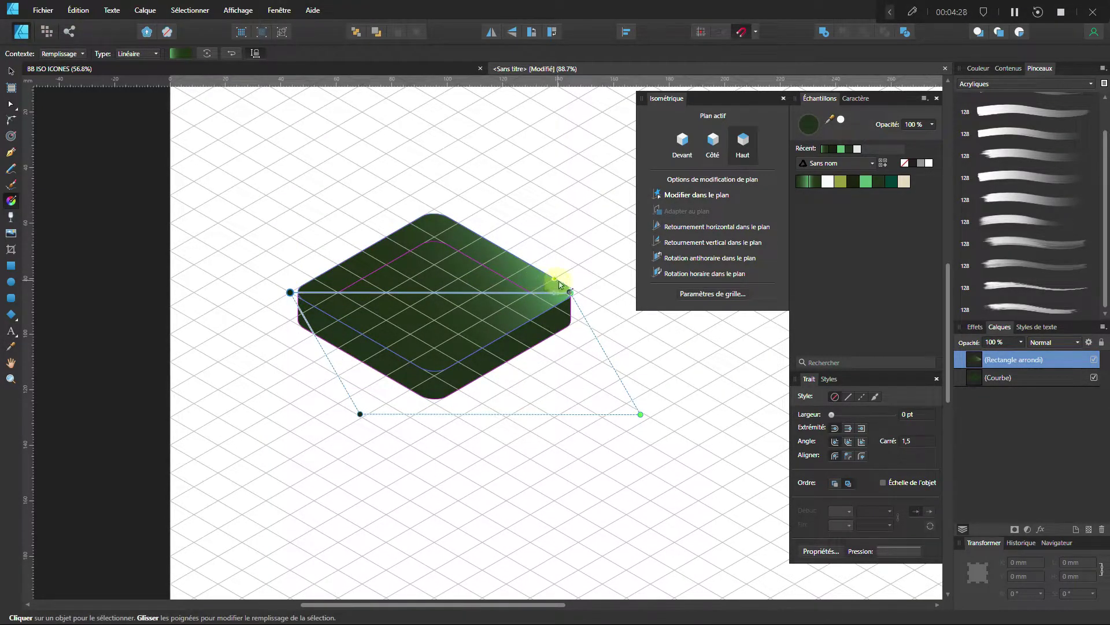
Step: Reverse the top face's gradient and shift its midpoint to about the centre of the face
{"action": "left_click", "coordinate": [230, 54]}
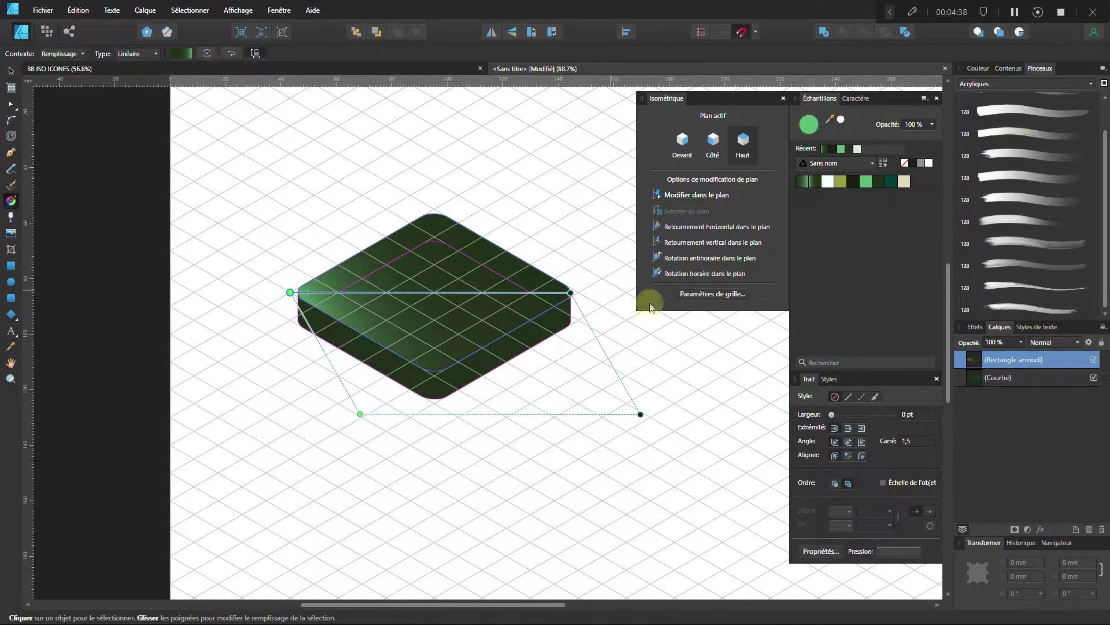
{"action": "mouse_move", "coordinate": [309, 300]}
{"action": "left_mouse_down"}
{"action": "mouse_move", "coordinate": [347, 286]}
{"action": "mouse_move", "coordinate": [443, 293]}
{"action": "left_mouse_up"}
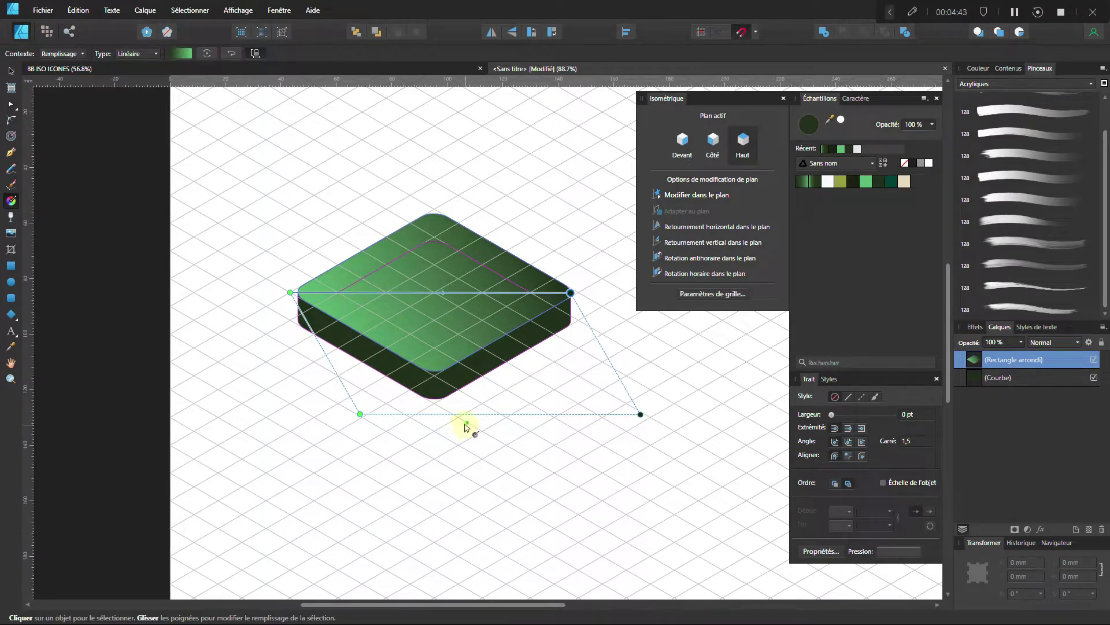
{"action": "left_click", "coordinate": [11, 72]}
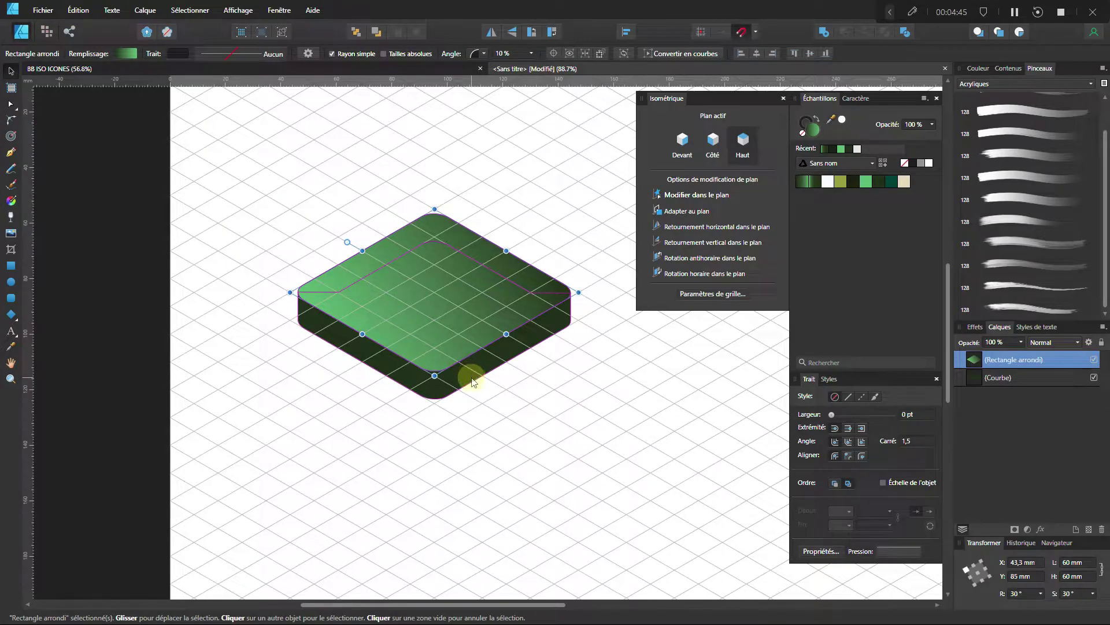
Step: Fill the slab's dark green side shape with the saved green gradient and deselect it
{"action": "left_click", "coordinate": [473, 380]}
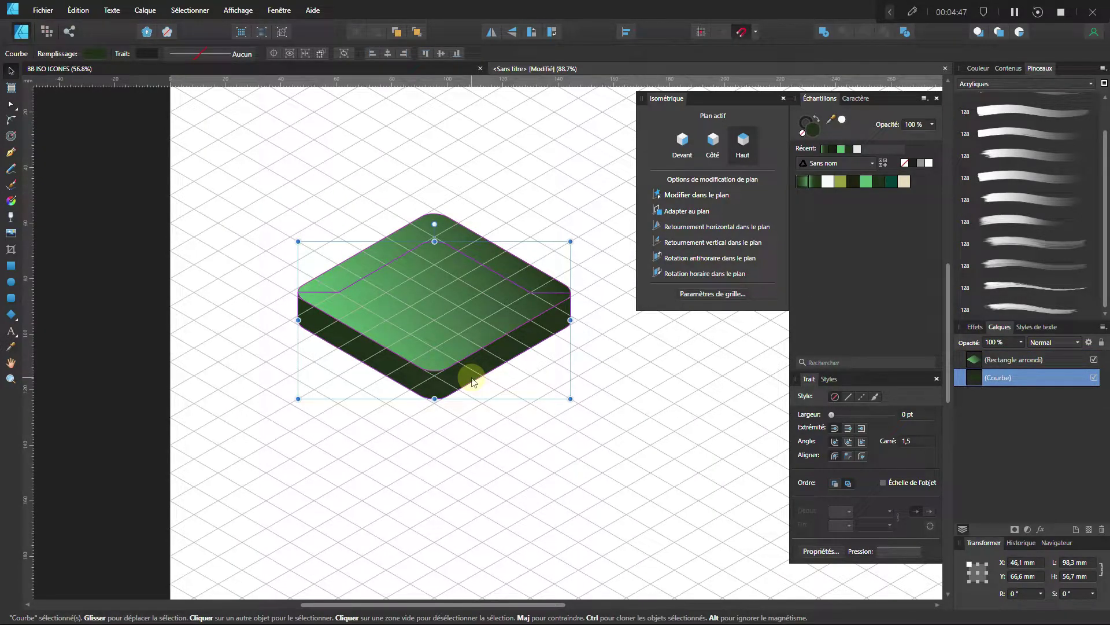
{"action": "left_click", "coordinate": [813, 183]}
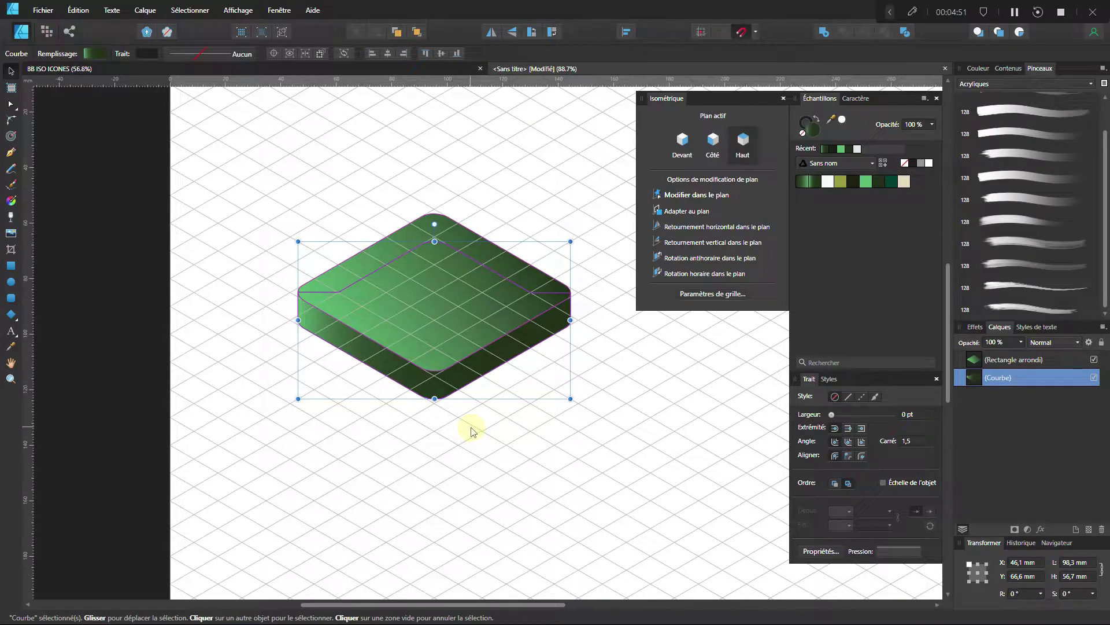
{"action": "left_click", "coordinate": [240, 447]}
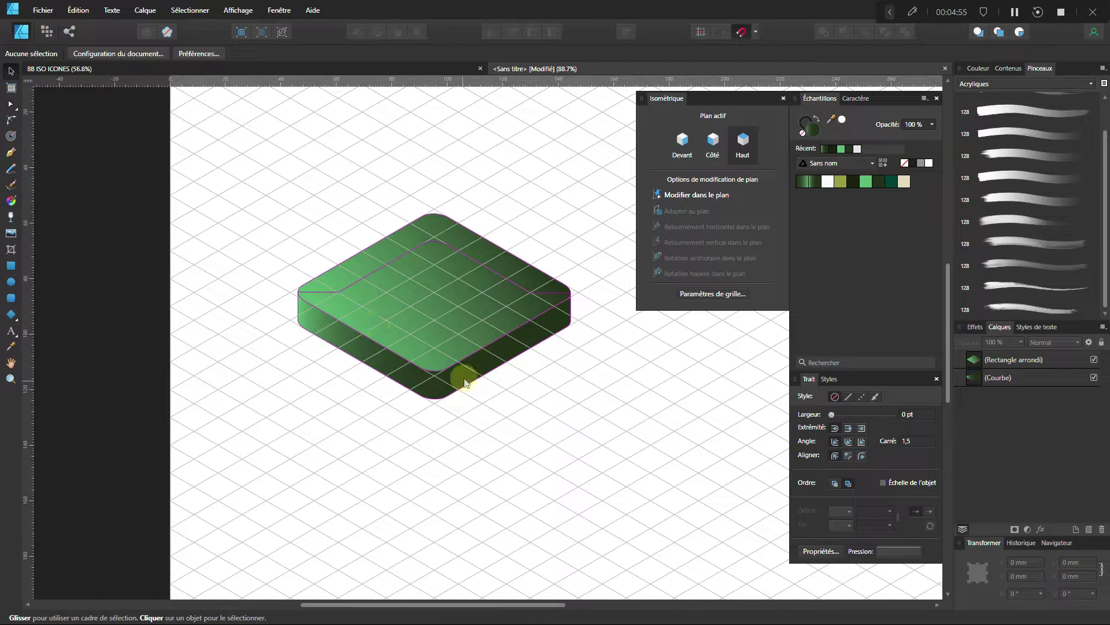
{"action": "scroll", "coordinate": [454, 379], "scroll_direction": "down", "scroll_amount": 2}
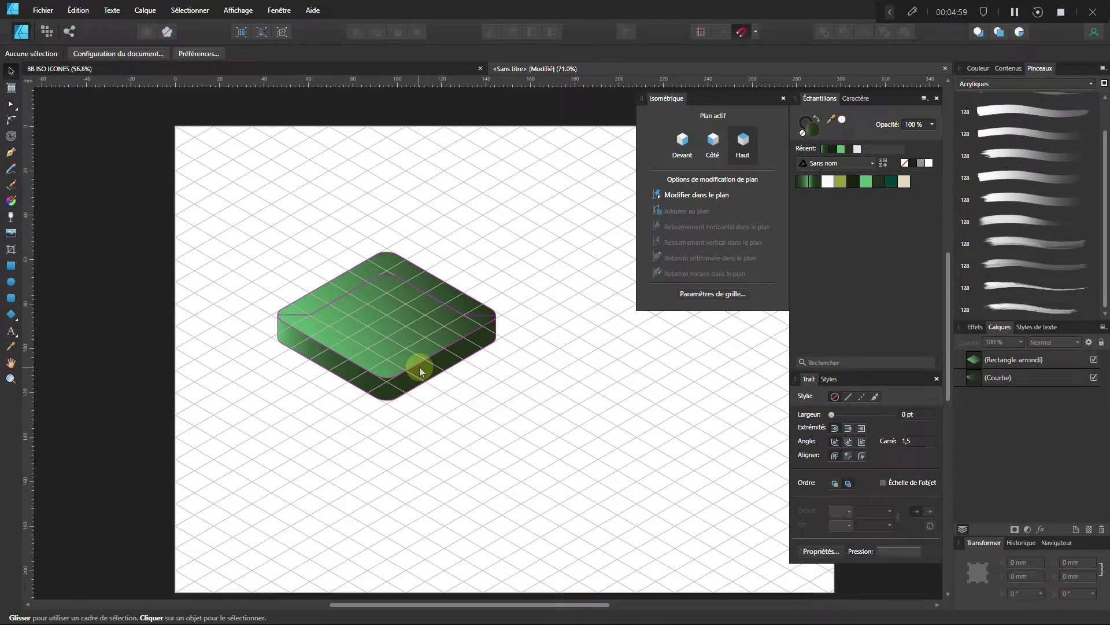
Step: Add the artistic text "Br" in Arial at about 102.8 pt on the top face and make it bold
{"action": "left_click", "coordinate": [399, 344]}
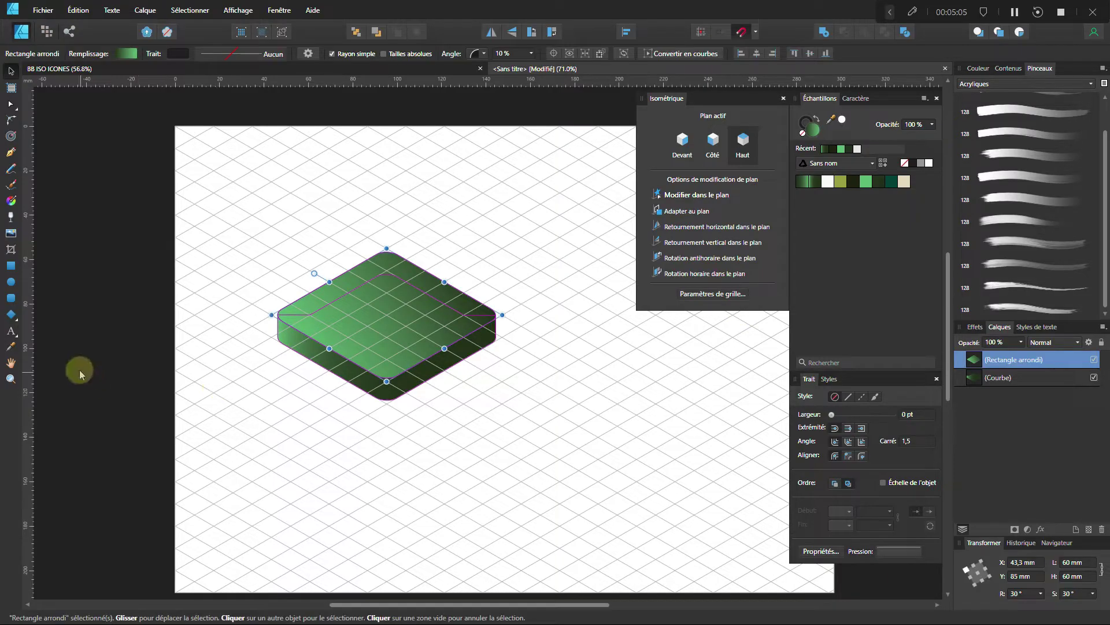
{"action": "left_click", "coordinate": [10, 337]}
{"action": "scroll", "coordinate": [341, 320], "scroll_direction": "up", "scroll_amount": 2}
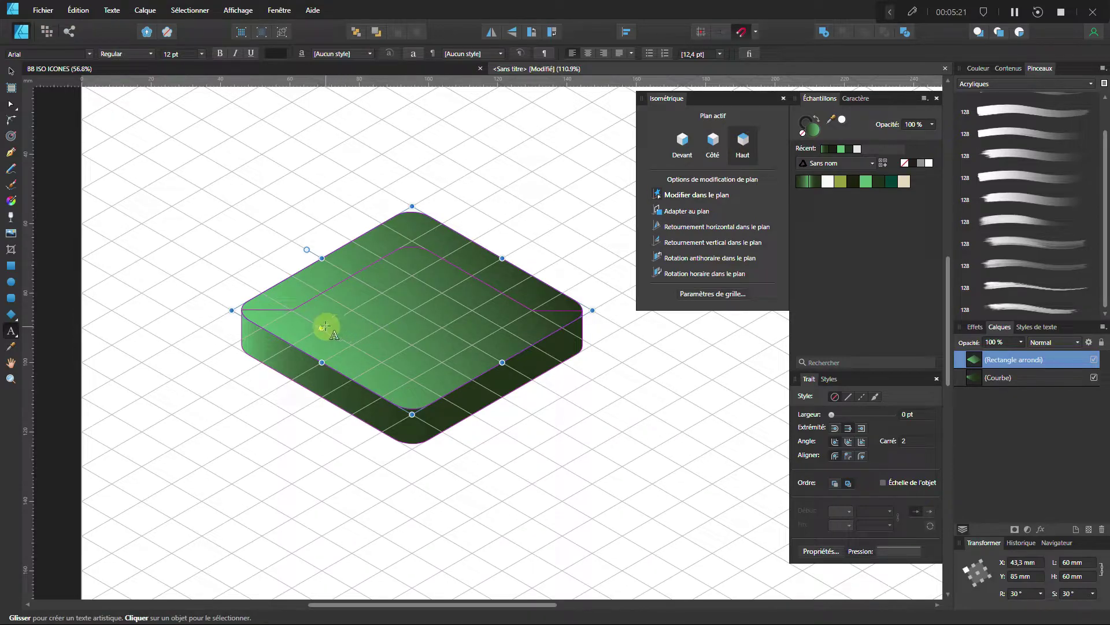
{"action": "left_click_drag", "start_coordinate": [325, 327], "coordinate": [417, 378]}
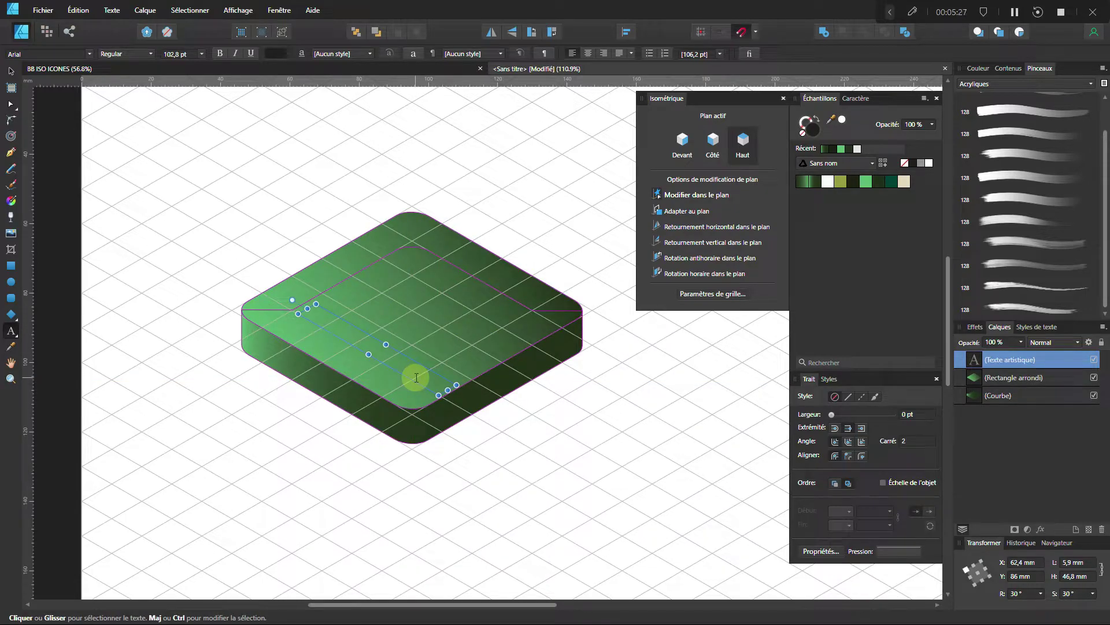
{"action": "type", "text": "Br"}
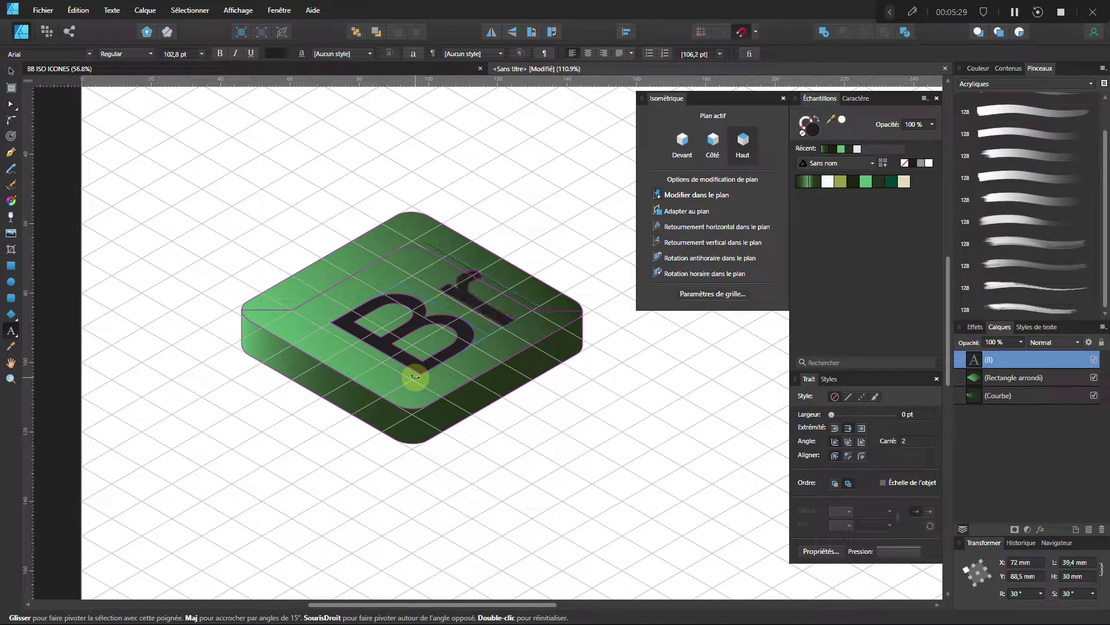
{"action": "key", "text": "ctrl+a"}
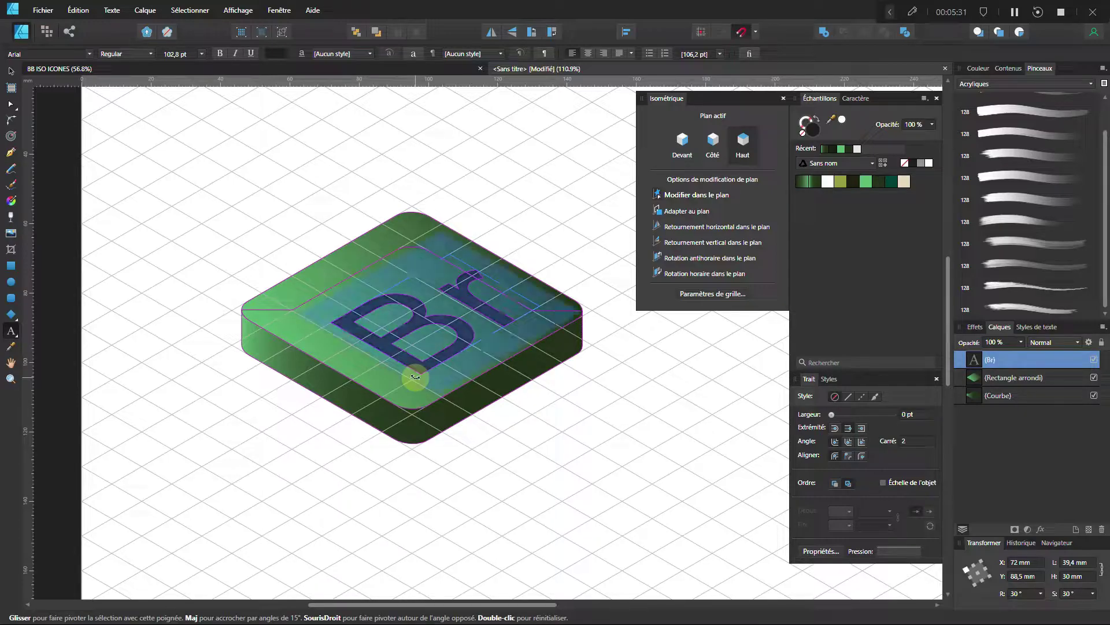
{"action": "left_click", "coordinate": [220, 53]}
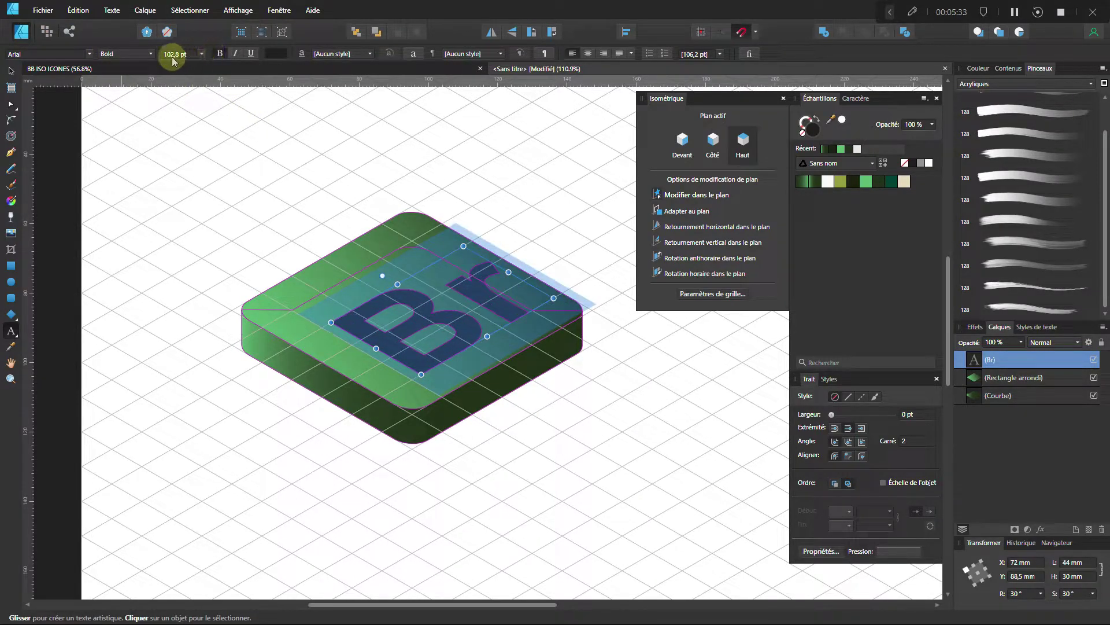
Step: Scale the "Br" text to about 93.4 pt (40 × 27.2 mm) and position it around the middle of the top face
{"action": "left_click", "coordinate": [10, 70]}
{"action": "left_click_drag", "start_coordinate": [553, 297], "coordinate": [518, 302]}
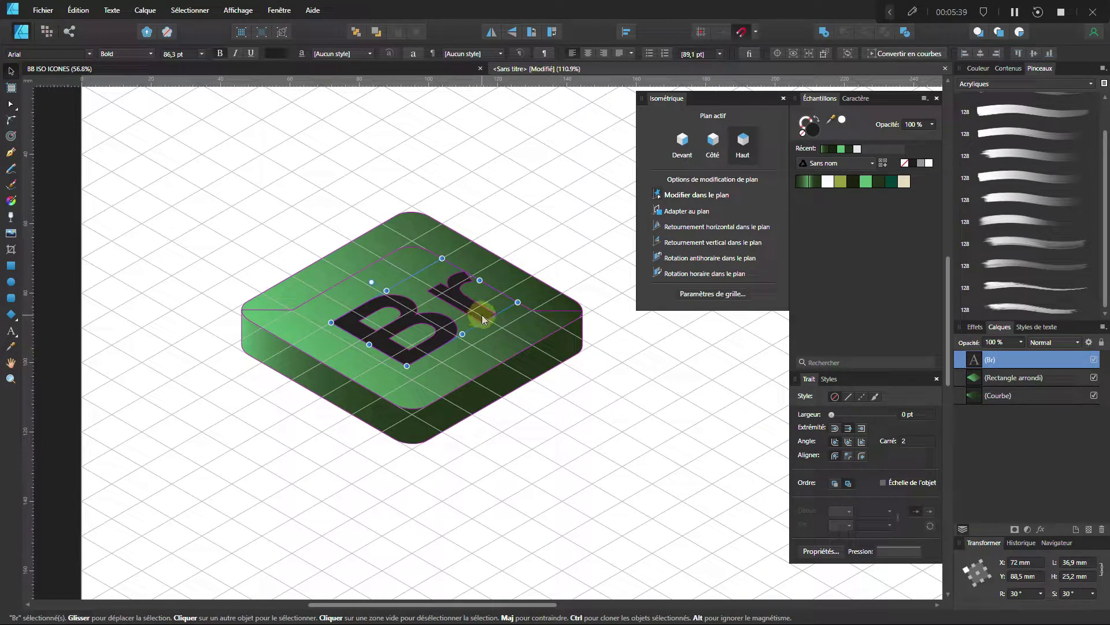
{"action": "left_click_drag", "start_coordinate": [407, 366], "coordinate": [425, 344]}
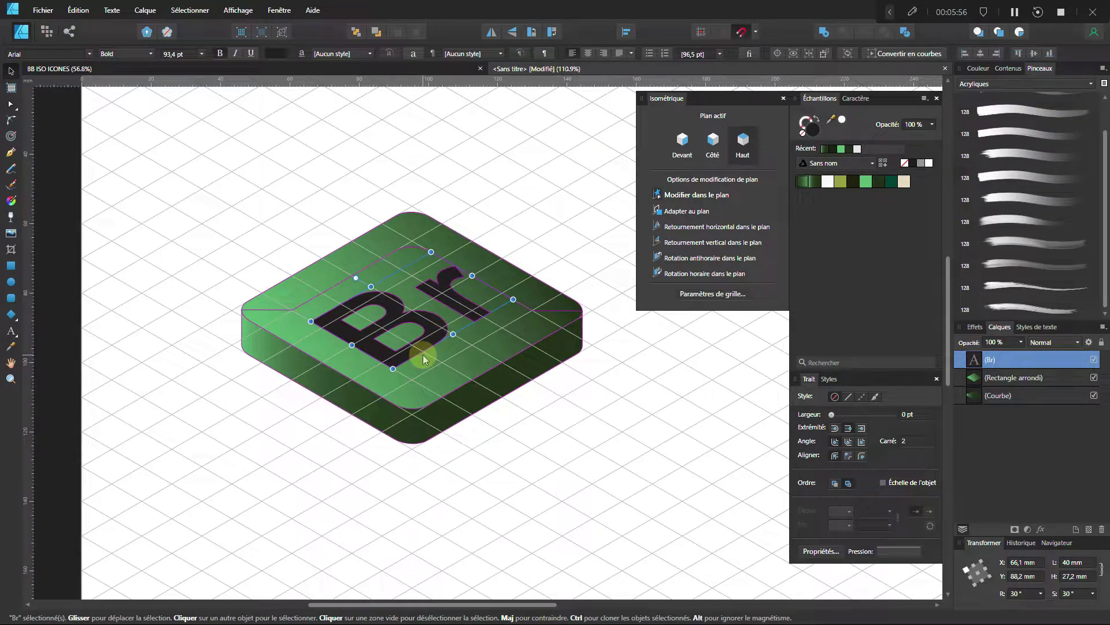
Step: Duplicate the "Br" text in place and change the copy's wording to "35"
{"action": "key", "text": "ctrl+j"}
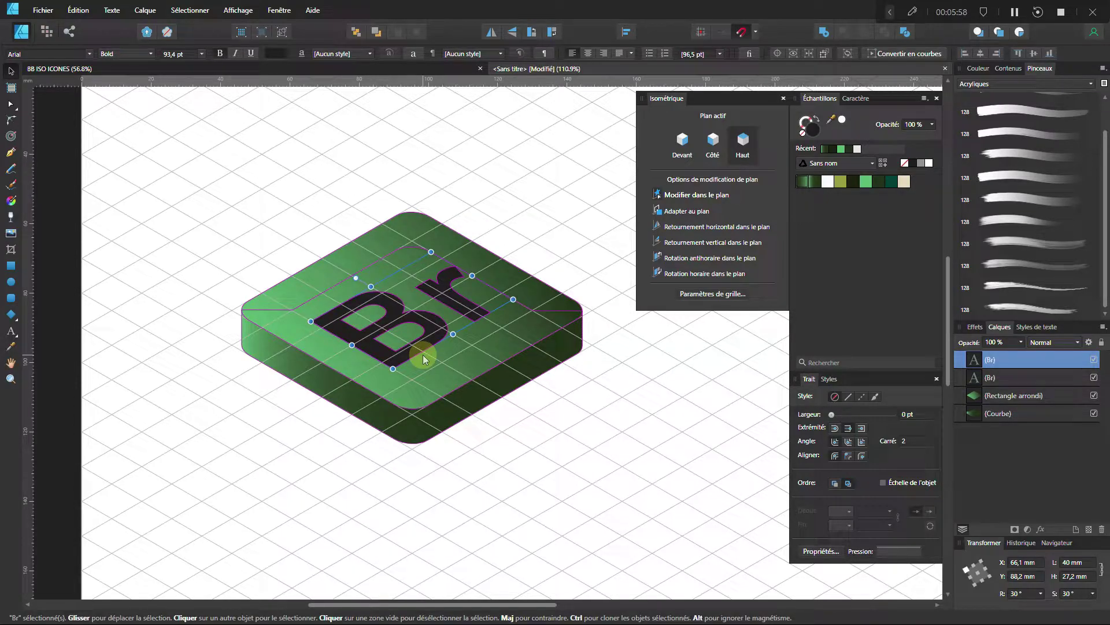
{"action": "double_click", "coordinate": [476, 310]}
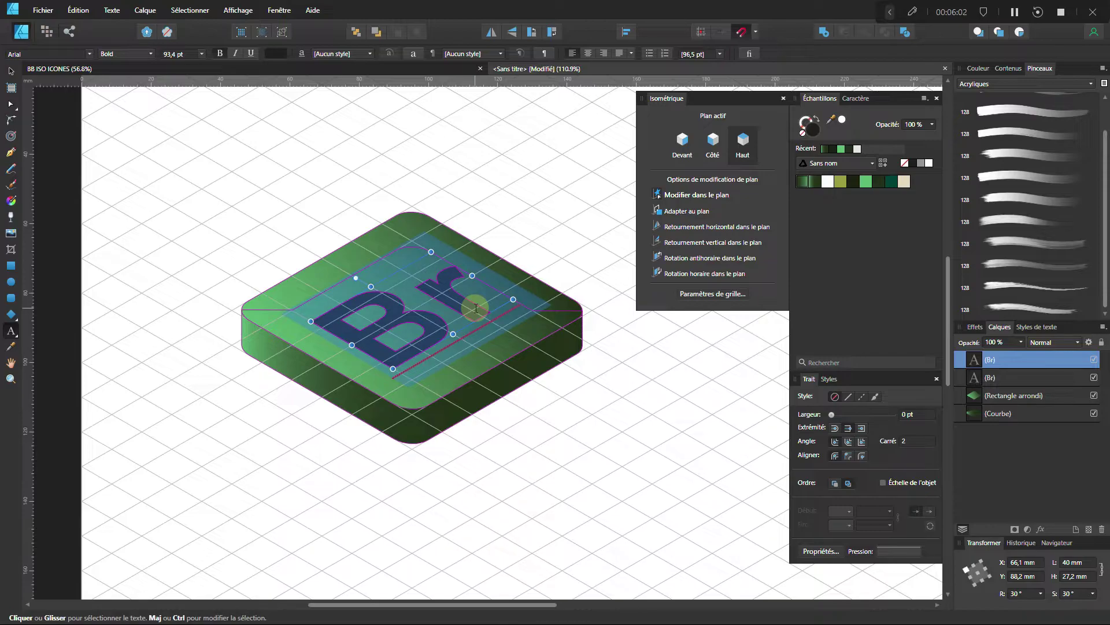
{"action": "type", "text": "35"}
{"action": "left_click", "coordinate": [11, 70]}
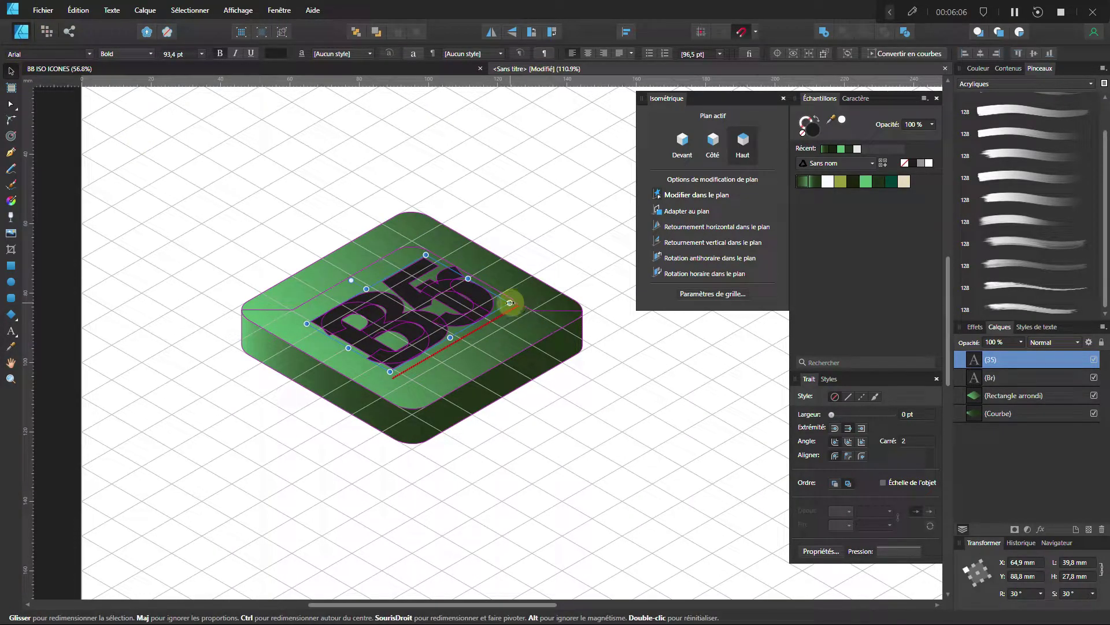
Step: Scale the "35" text down to about 21.4 pt (9.1 × 6.4 mm) and place it near the top face's rear corner, above the "r"
{"action": "left_click_drag", "start_coordinate": [510, 303], "coordinate": [362, 304]}
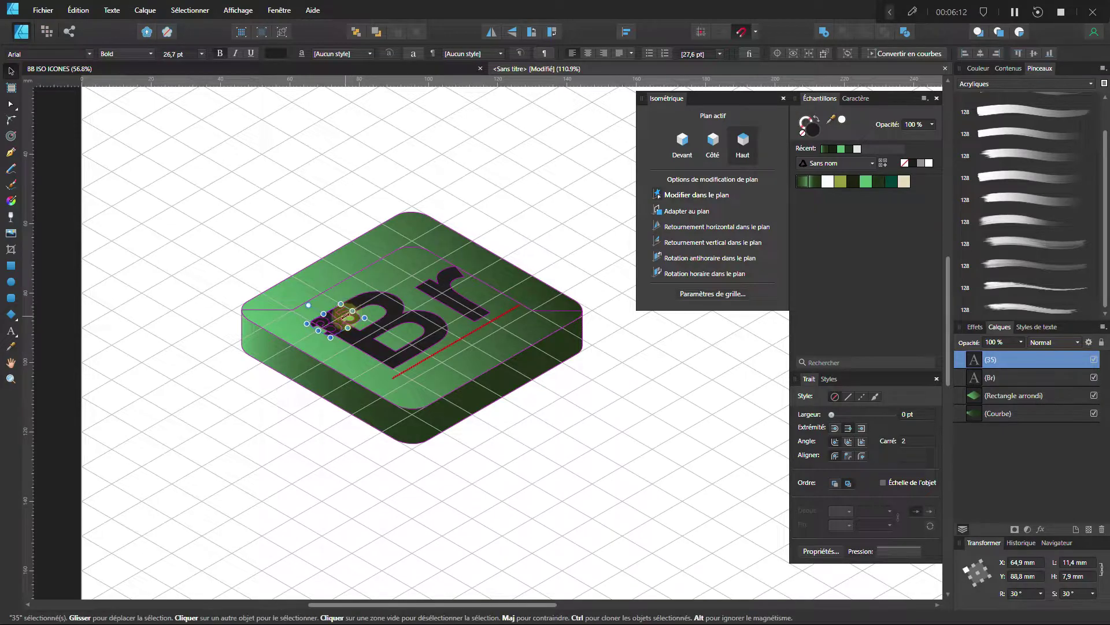
{"action": "left_click_drag", "start_coordinate": [338, 325], "coordinate": [403, 268]}
{"action": "scroll", "coordinate": [486, 300], "scroll_direction": "up", "scroll_amount": 4}
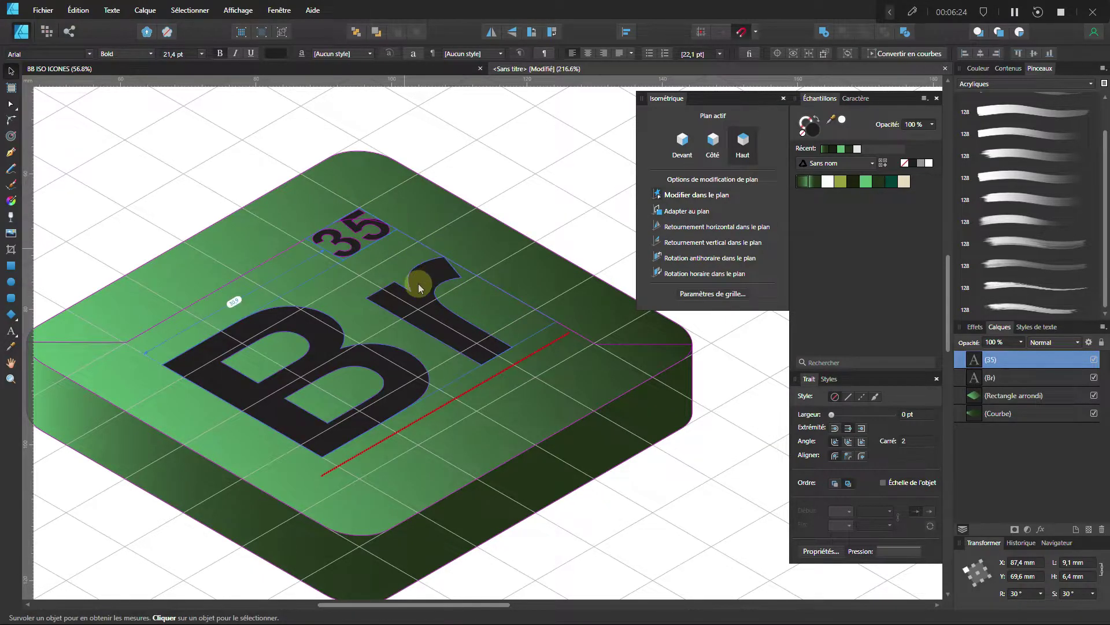
{"action": "scroll", "coordinate": [420, 290], "scroll_direction": "down", "scroll_amount": 4}
{"action": "scroll", "coordinate": [418, 304], "scroll_direction": "down", "scroll_amount": 1}
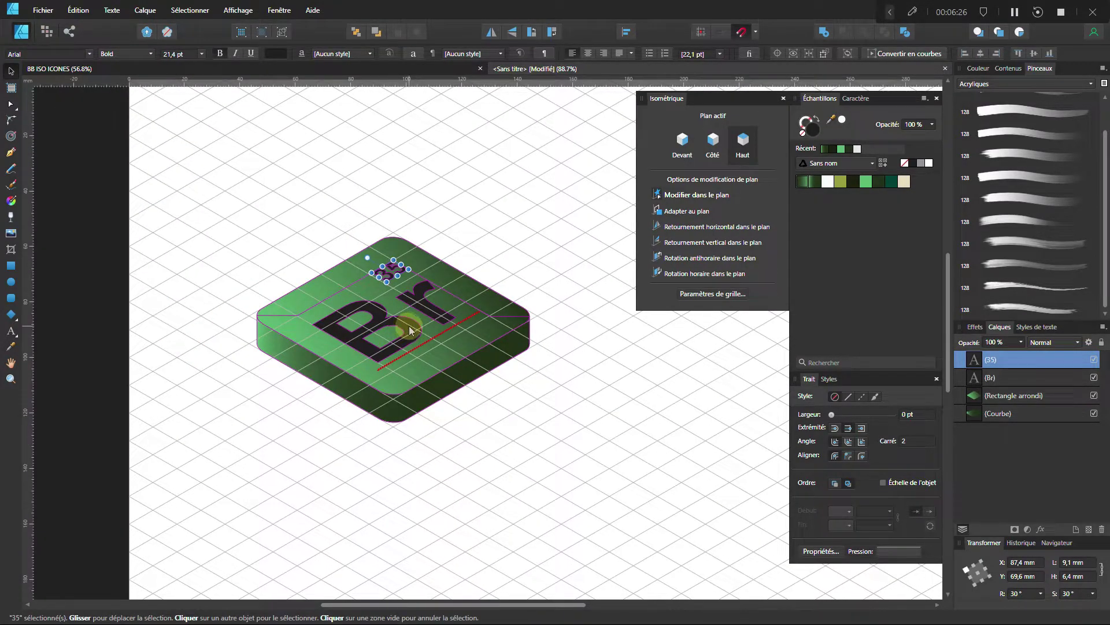
Step: Fill both the "35" and "Br" texts with white
{"action": "left_click", "coordinate": [410, 331], "text": "shift"}
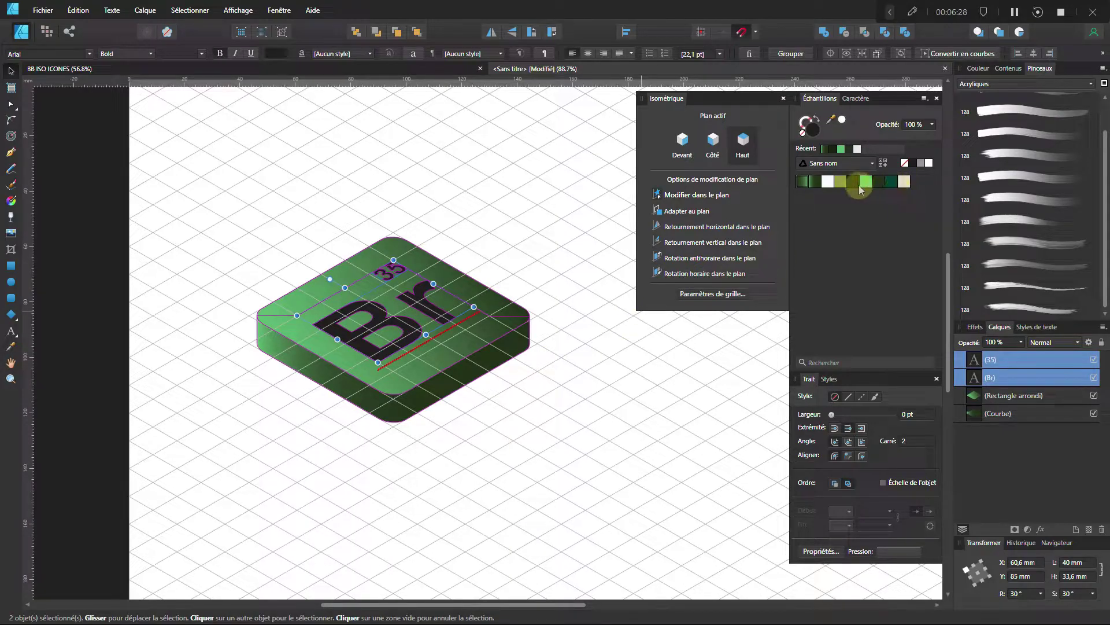
{"action": "left_click", "coordinate": [827, 185]}
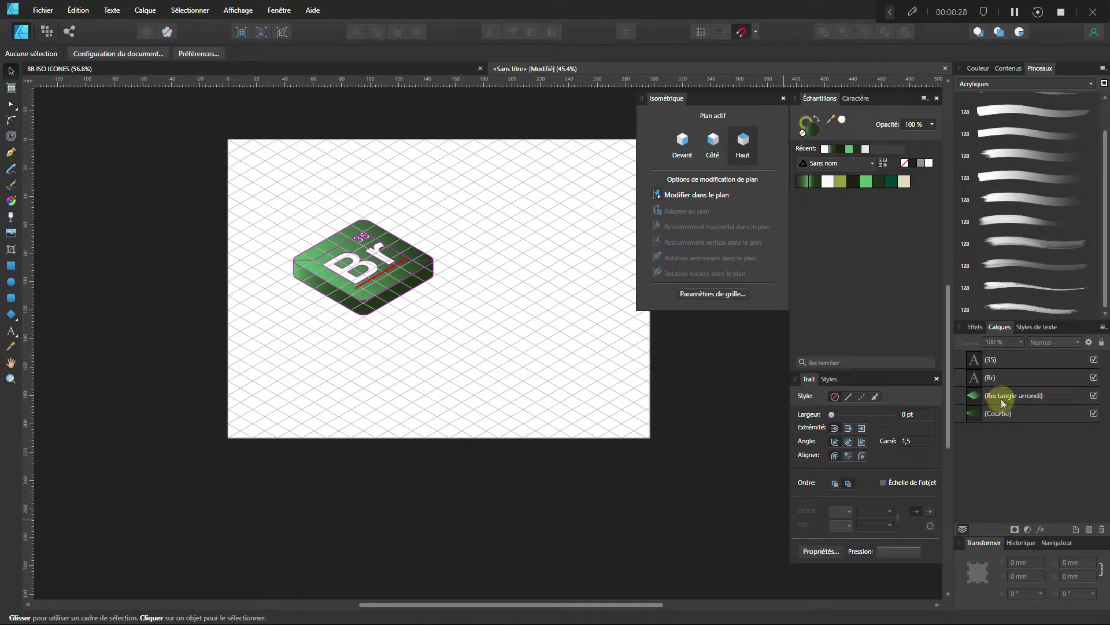
Step: Add a 3D layer effect to the rounded rectangle top face, using the convex rounded standard profile and a 28 px radius
{"action": "left_click", "coordinate": [1003, 399]}
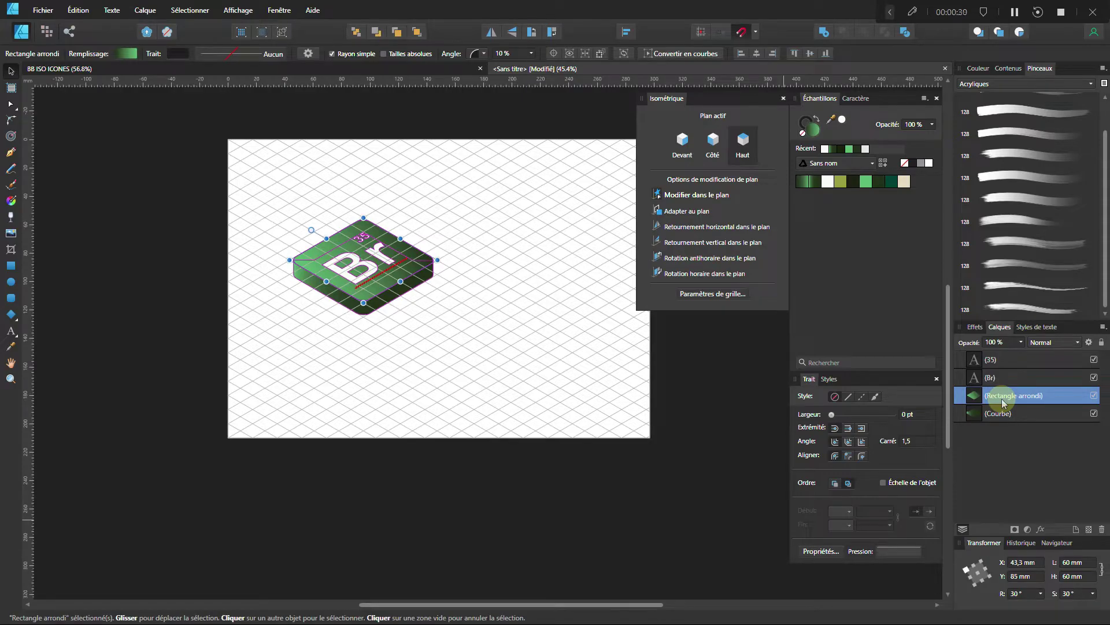
{"action": "left_click", "coordinate": [1041, 530]}
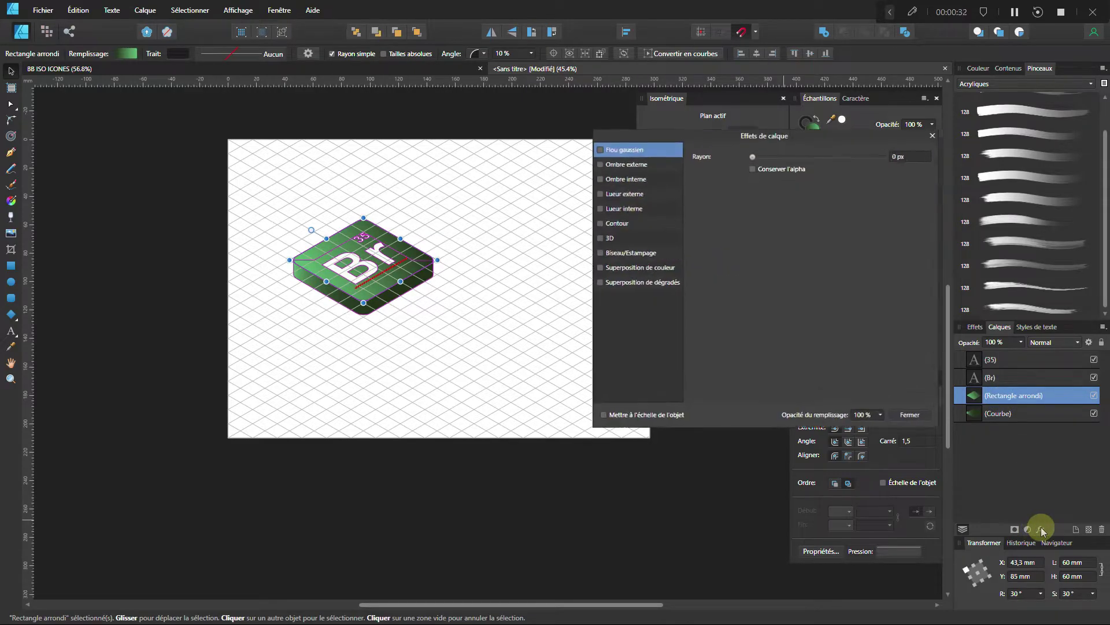
{"action": "left_click", "coordinate": [600, 238]}
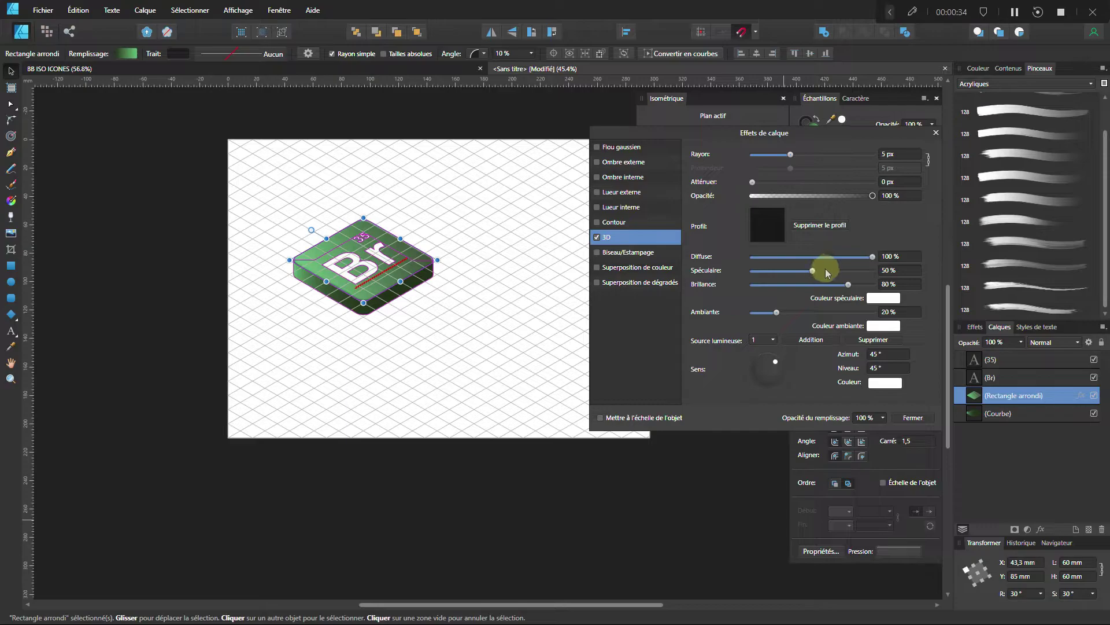
{"action": "left_click", "coordinate": [767, 226]}
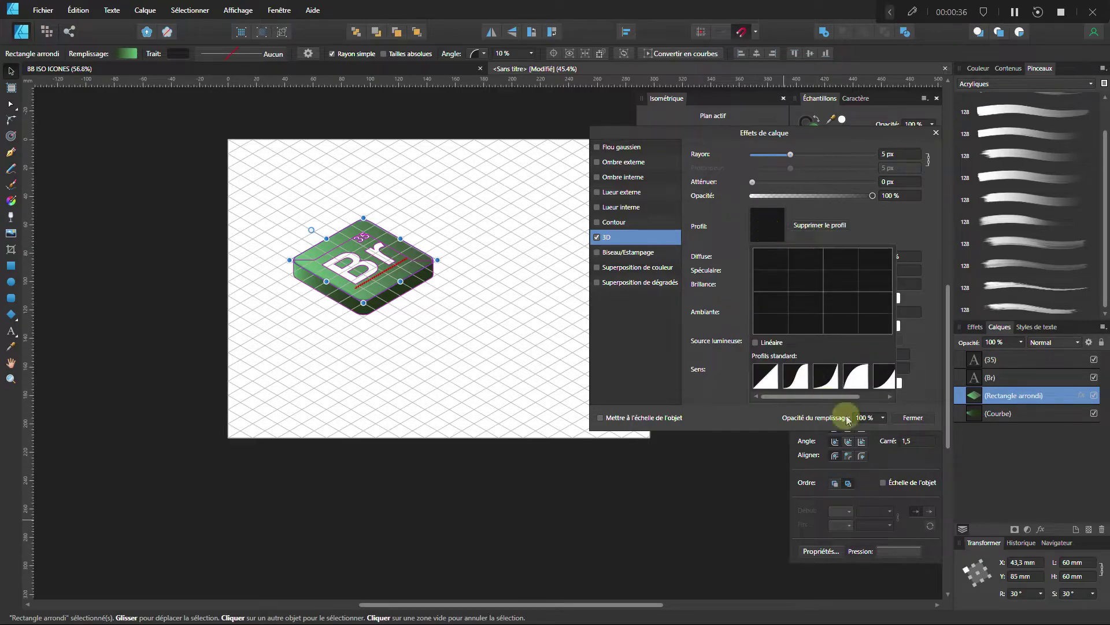
{"action": "left_click", "coordinate": [855, 376]}
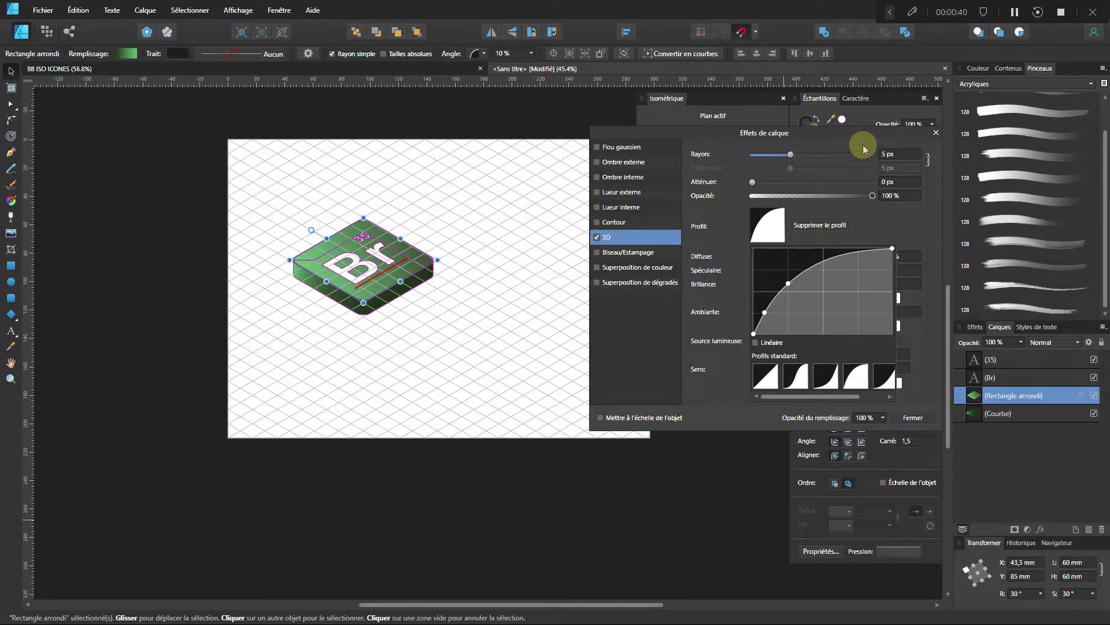
{"action": "left_click", "coordinate": [885, 153]}
{"action": "left_click", "coordinate": [890, 155]}
{"action": "type", "text": "28"}
{"action": "key", "text": "Return"}
{"action": "scroll", "coordinate": [365, 243], "scroll_direction": "up", "scroll_amount": 5}
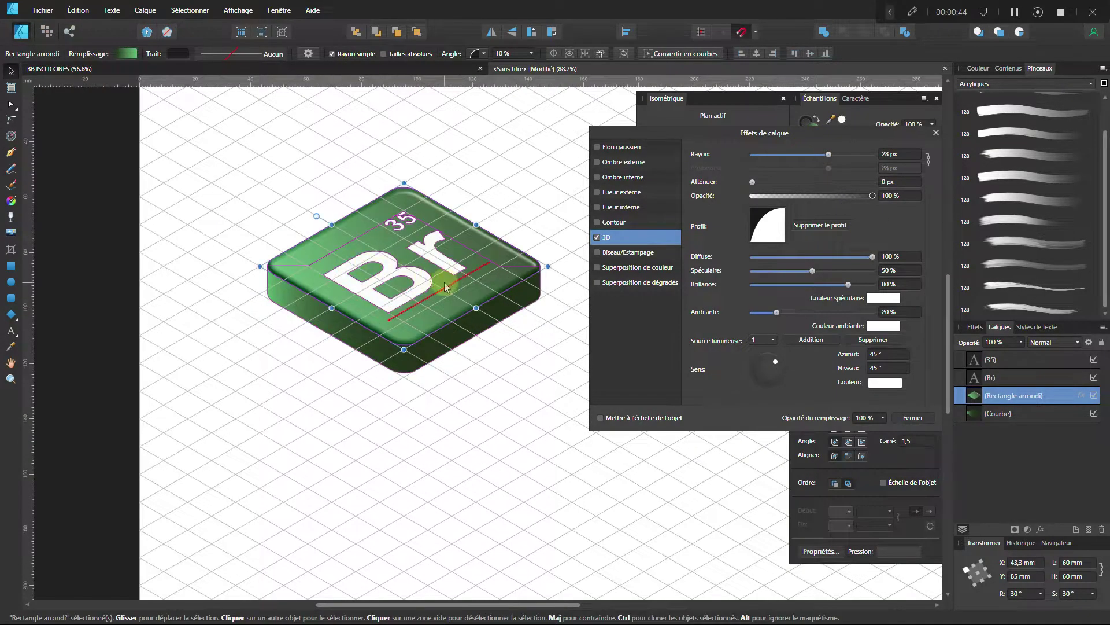
Step: Aim the 3D effect's light source at about 136.9° azimuth and 39.5° elevation, and deselect the top face
{"action": "scroll", "coordinate": [392, 341], "scroll_direction": "up", "scroll_amount": 2}
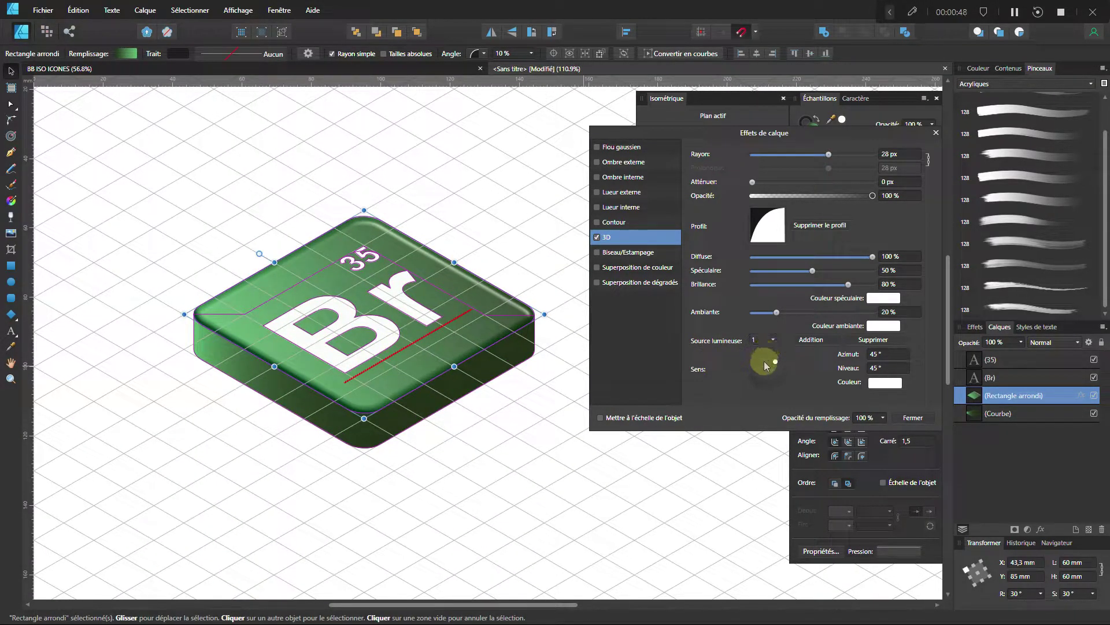
{"action": "left_click_drag", "start_coordinate": [759, 366], "coordinate": [762, 360]}
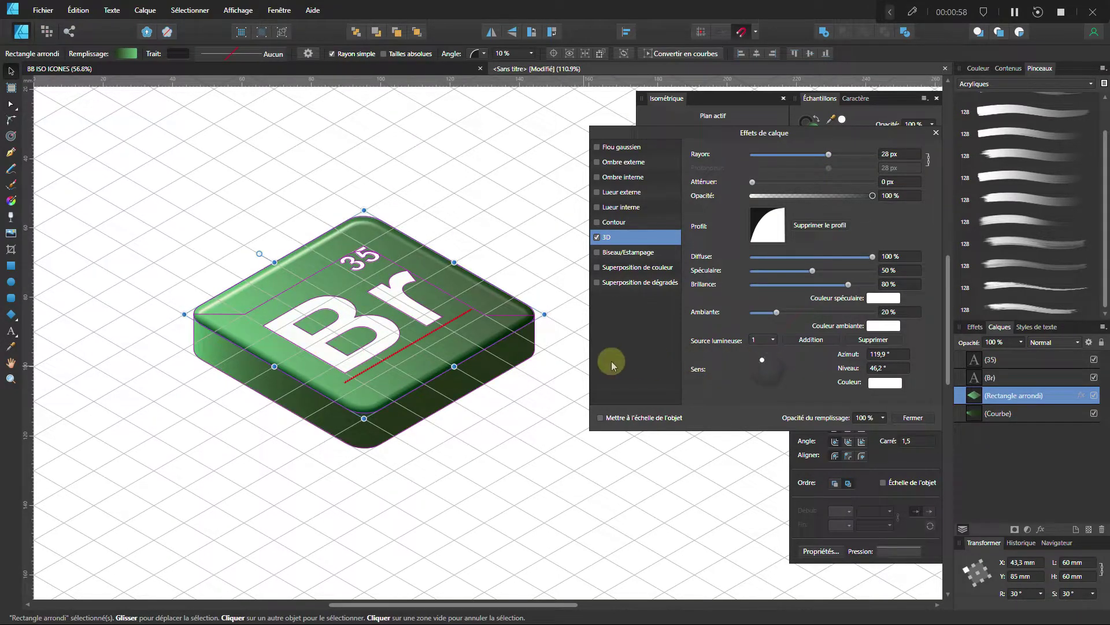
{"action": "left_click", "coordinate": [477, 370]}
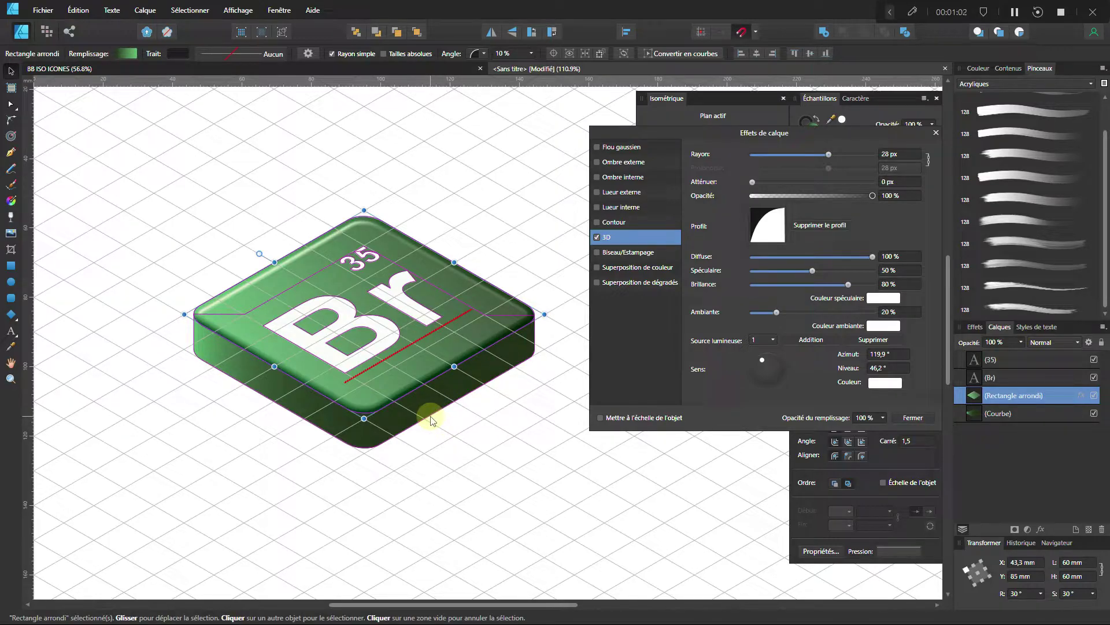
{"action": "left_click_drag", "start_coordinate": [763, 383], "coordinate": [758, 361]}
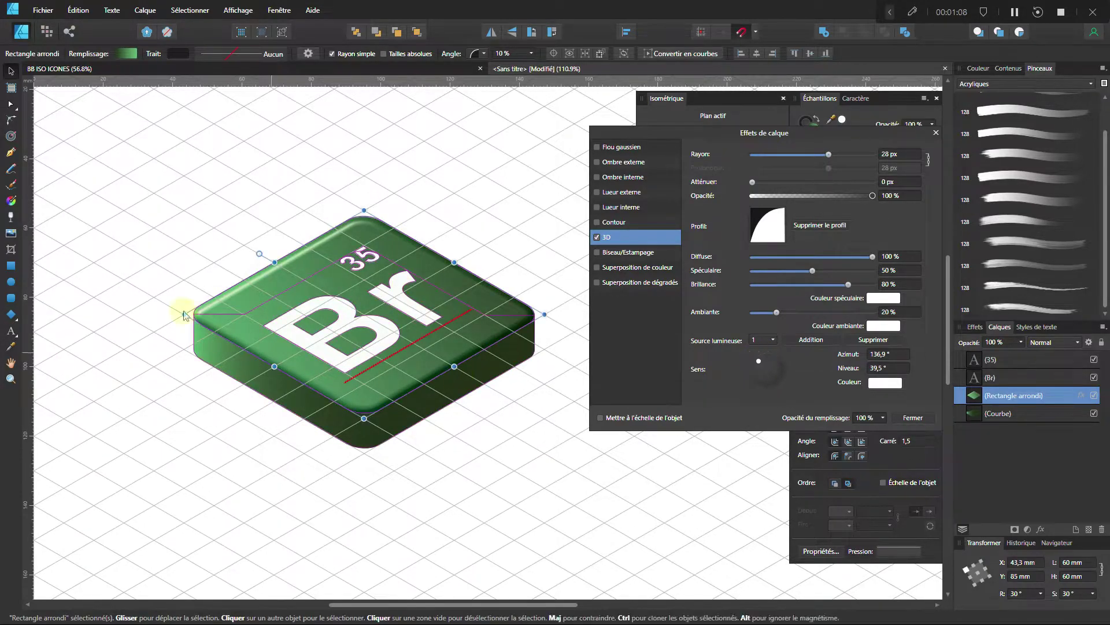
{"action": "left_click", "coordinate": [158, 203]}
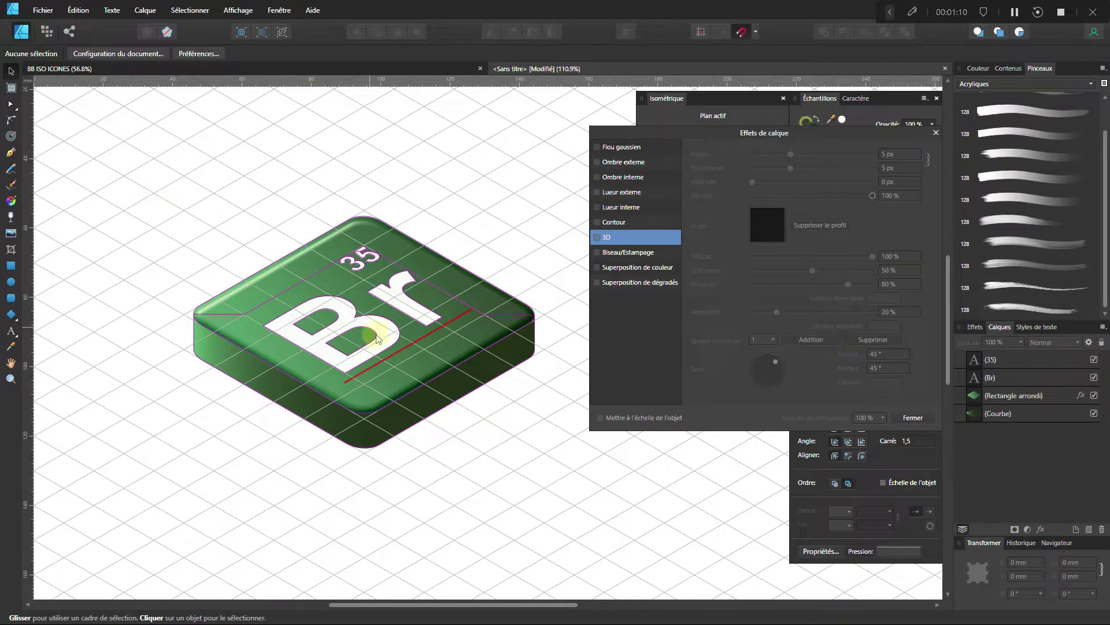
Step: Select all four objects of the icon and group them
{"action": "scroll", "coordinate": [384, 359], "scroll_direction": "down", "scroll_amount": 5}
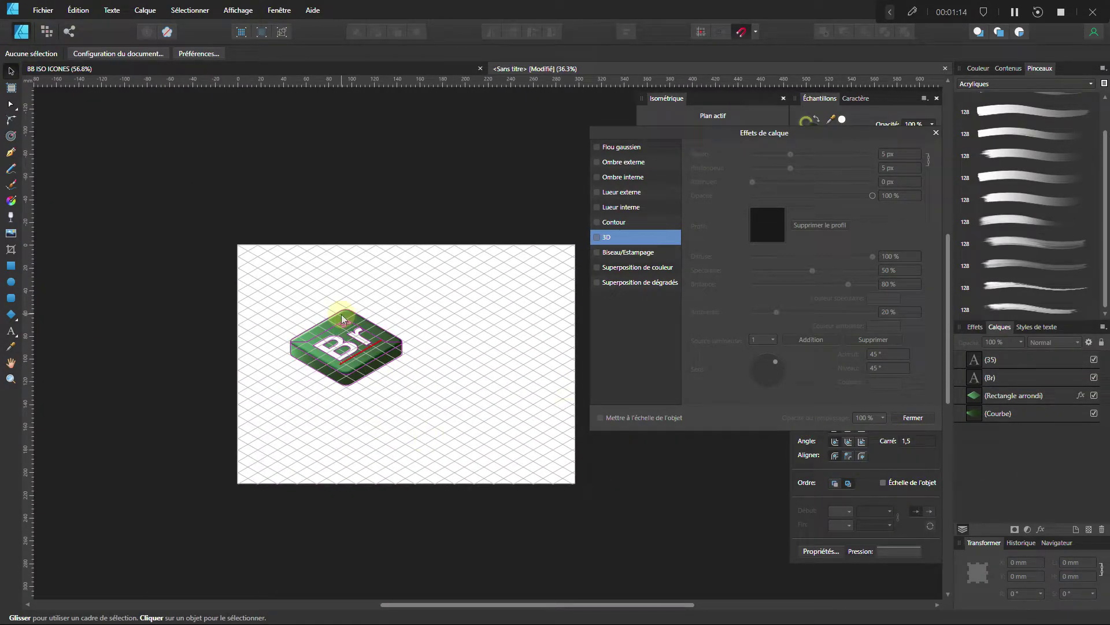
{"action": "key", "text": "ctrl+a"}
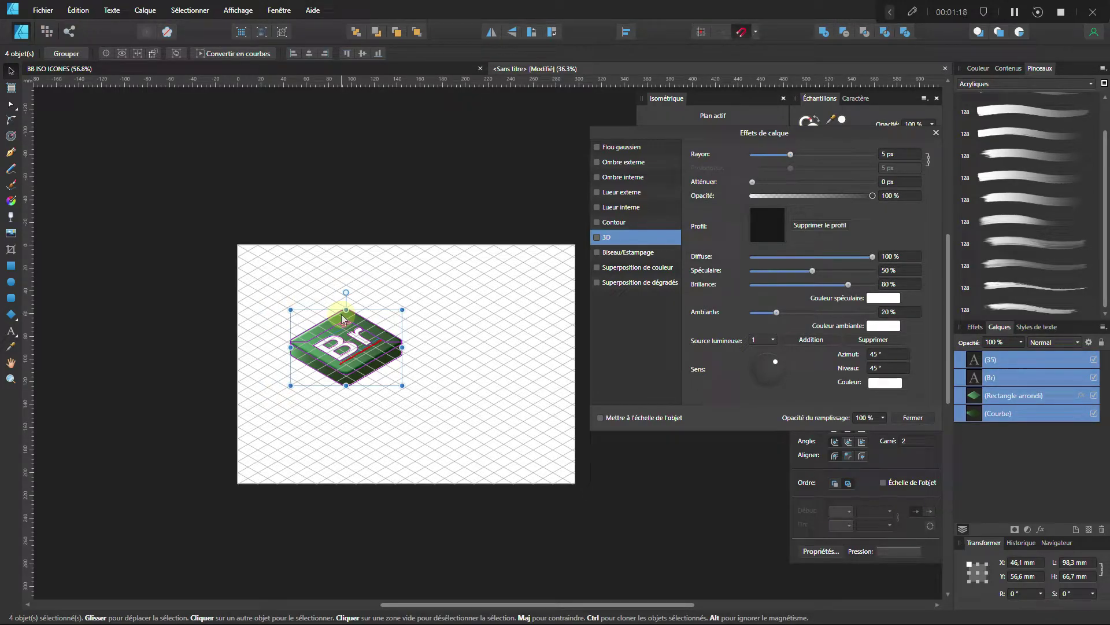
{"action": "key", "text": "ctrl+g"}
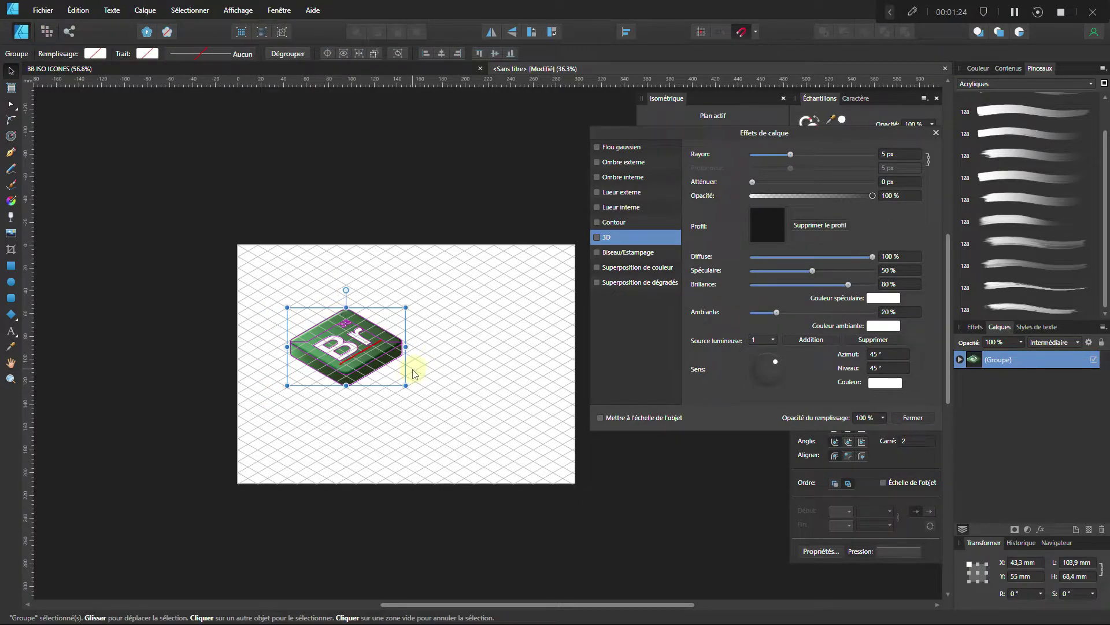
Step: Duplicate the icon group and place the copy right of and slightly below the original, at about X 129.9 mm, Y 65 mm
{"action": "key", "text": "ctrl+j"}
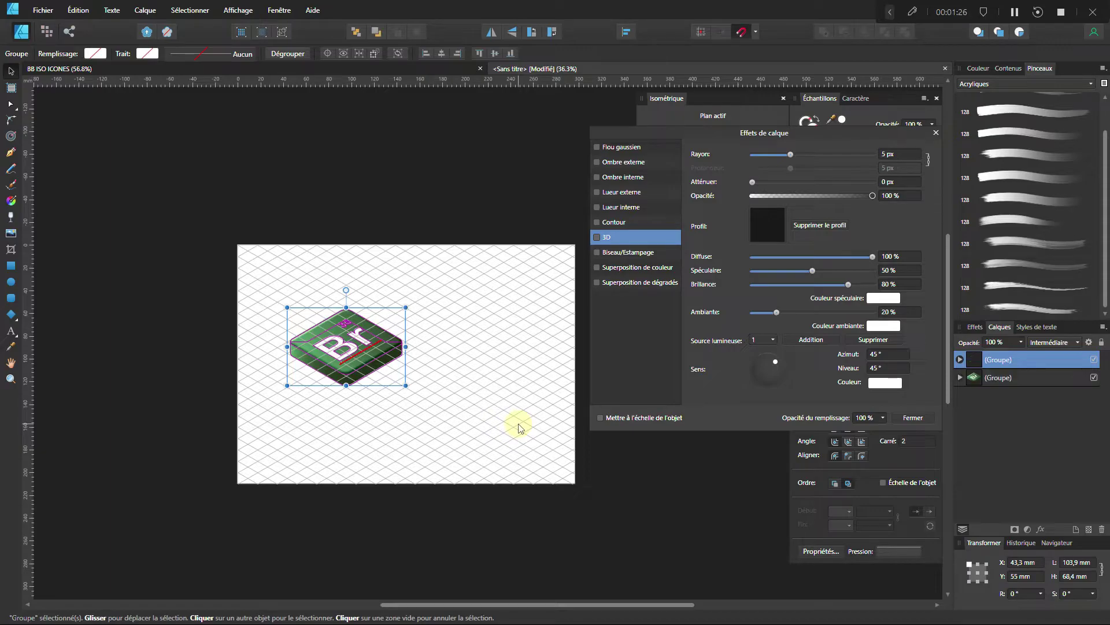
{"action": "left_click", "coordinate": [11, 87]}
{"action": "scroll", "coordinate": [393, 453], "scroll_direction": "up", "scroll_amount": 2}
{"action": "left_click_drag", "start_coordinate": [341, 299], "coordinate": [492, 321]}
Step: Change the copied icon's "Br" text to "Ba"
{"action": "scroll", "coordinate": [491, 320], "scroll_direction": "up", "scroll_amount": 3}
{"action": "double_click", "coordinate": [483, 274]}
{"action": "double_click", "coordinate": [484, 274]}
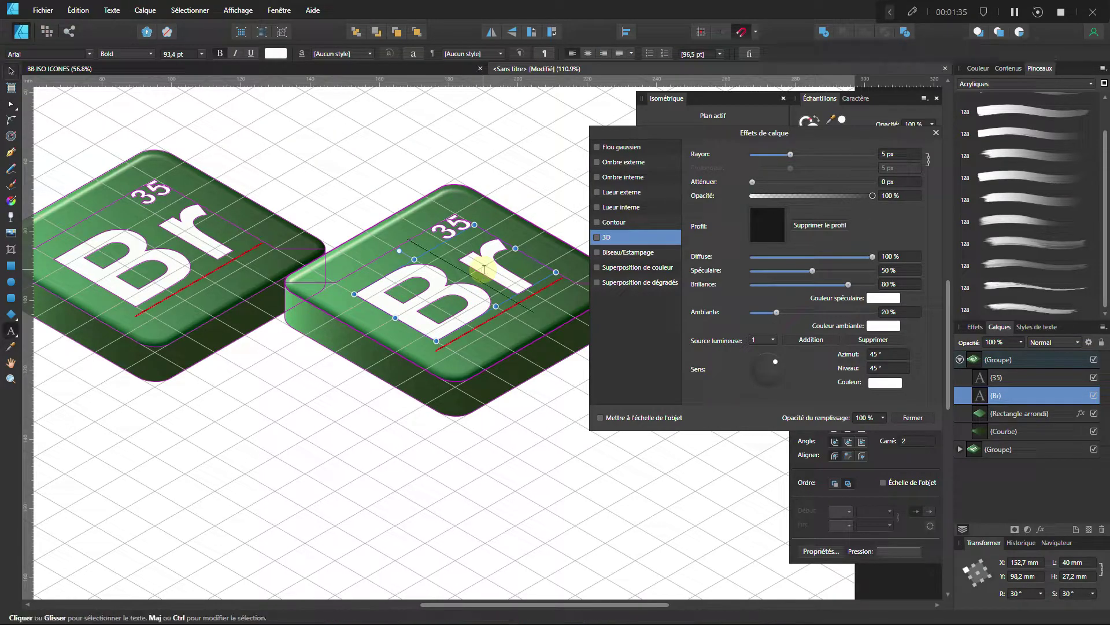
{"action": "left_click_drag", "start_coordinate": [483, 274], "coordinate": [506, 259]}
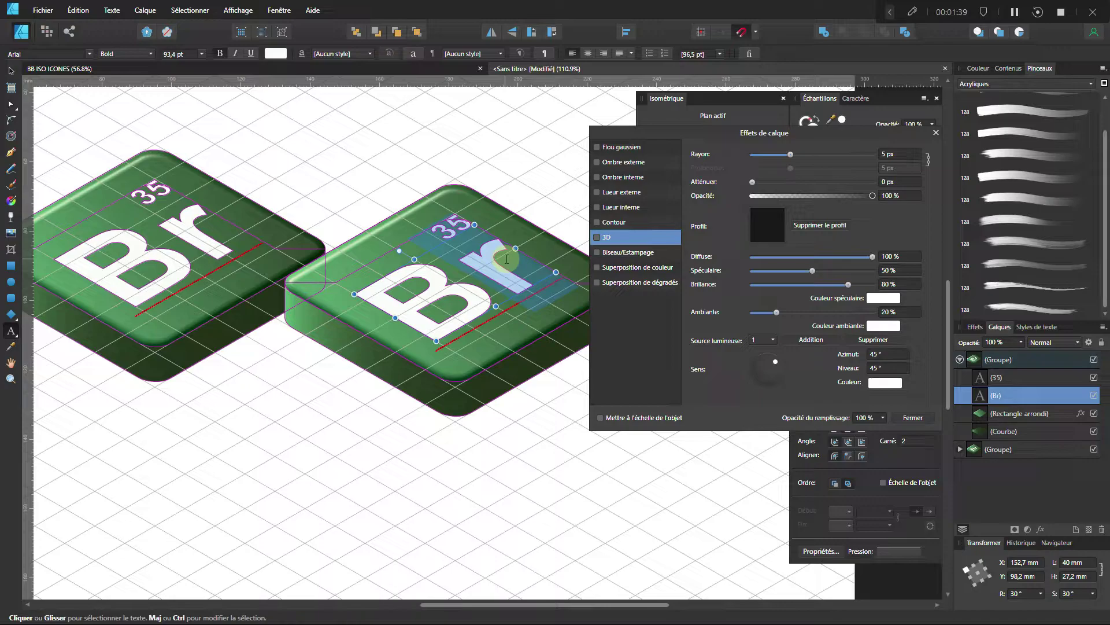
{"action": "type", "text": "a"}
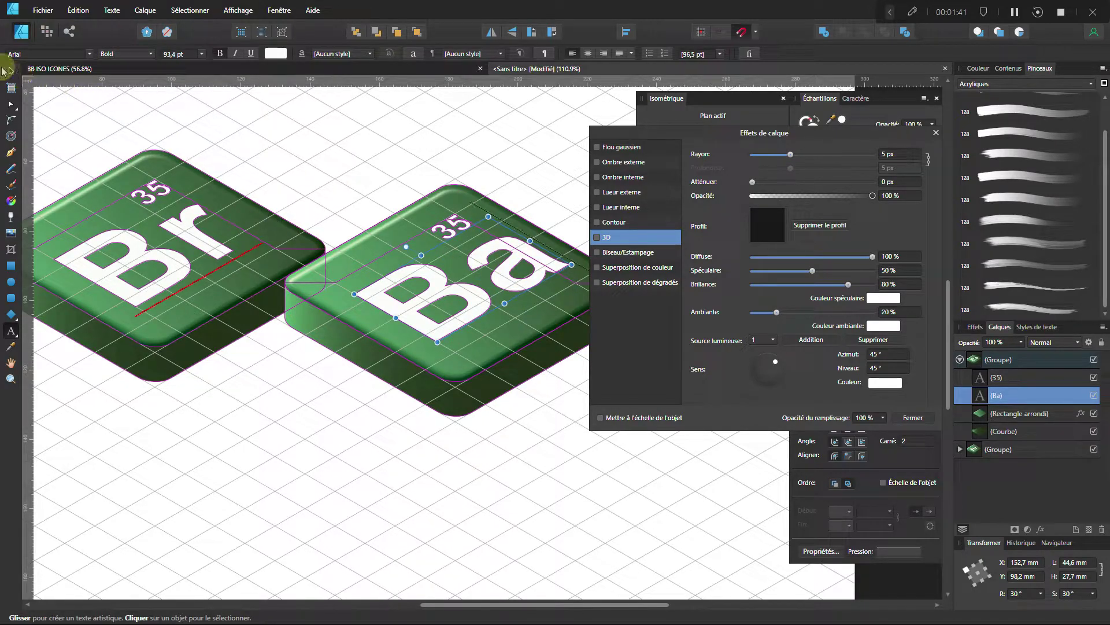
Step: Scale the "Ba" text down to about 83.8 pt (40 × 24.8 mm) and centre it on the copied icon's top face
{"action": "left_click", "coordinate": [11, 71]}
{"action": "scroll", "coordinate": [498, 229], "scroll_direction": "up", "scroll_amount": 4}
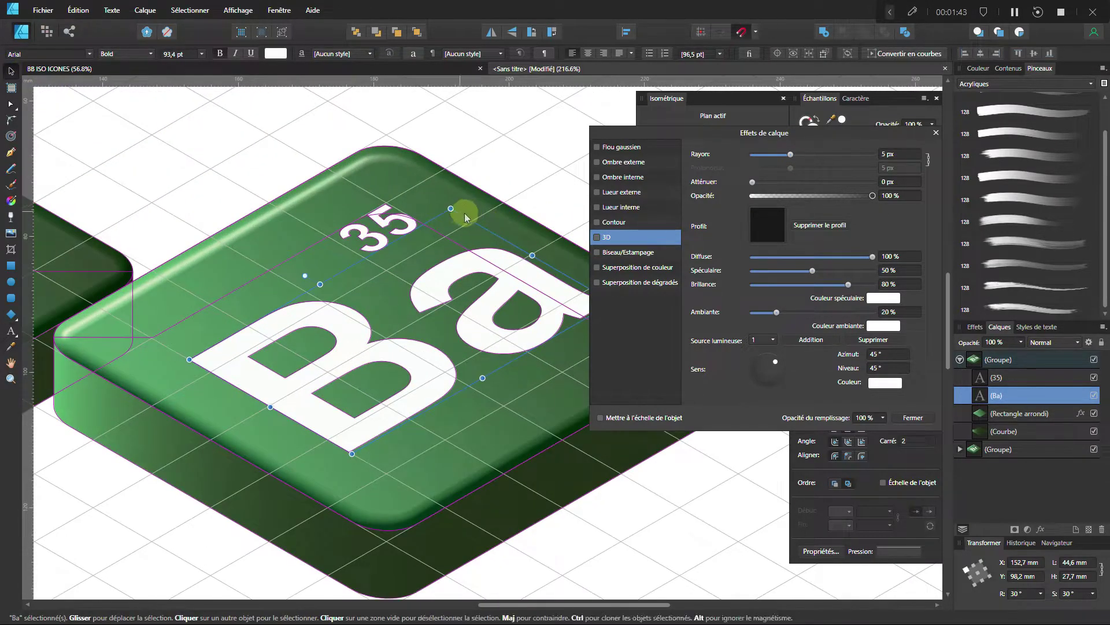
{"action": "left_click_drag", "start_coordinate": [451, 208], "coordinate": [440, 234]}
{"action": "scroll", "coordinate": [547, 330], "scroll_direction": "down", "scroll_amount": 3}
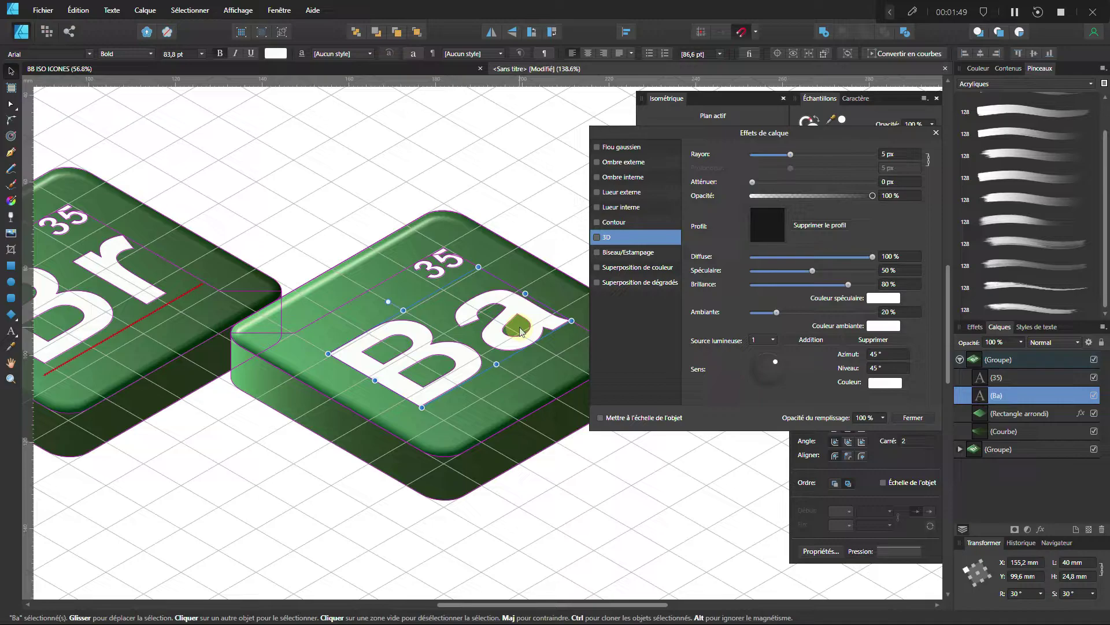
{"action": "left_click_drag", "start_coordinate": [516, 331], "coordinate": [516, 329]}
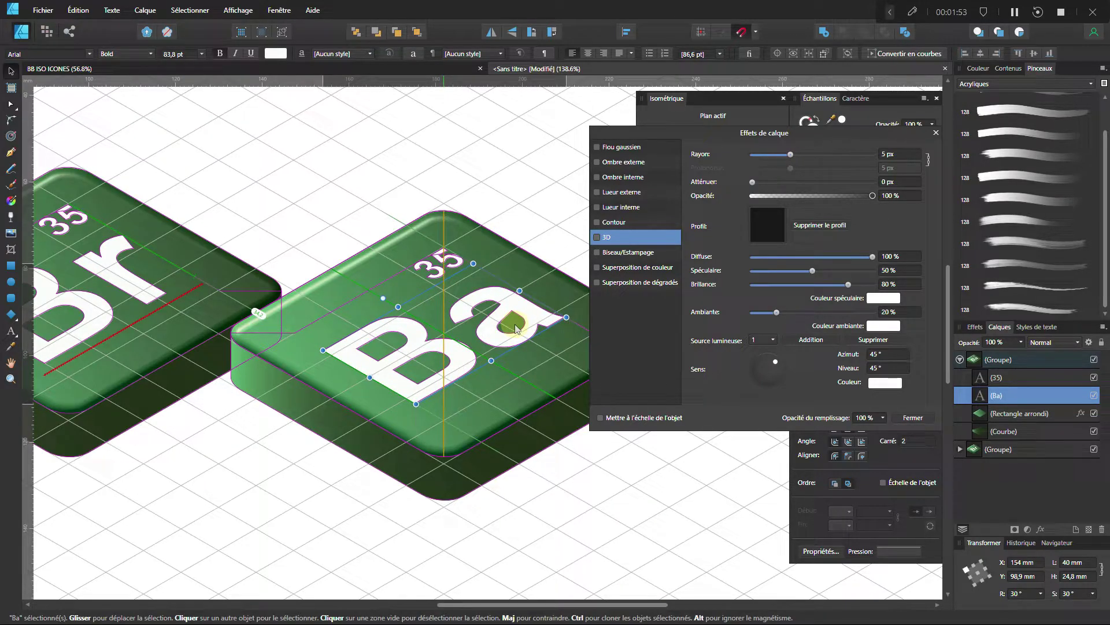
{"action": "left_click_drag", "start_coordinate": [516, 329], "coordinate": [515, 328]}
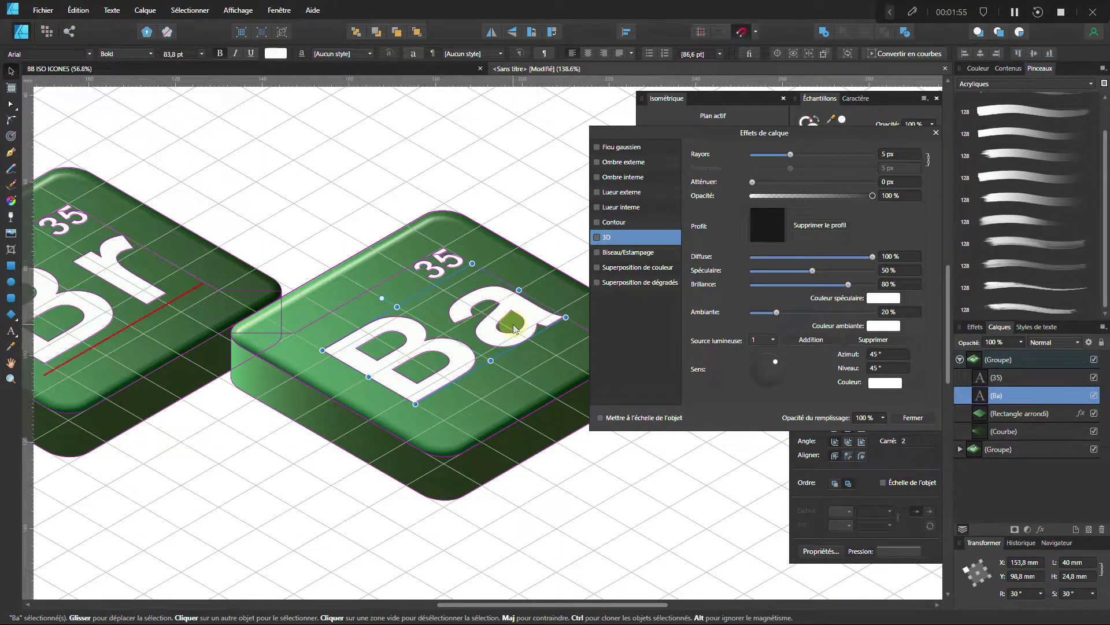
Step: Change the copied icon's number from "35" to "56" and deselect the text
{"action": "double_click", "coordinate": [450, 258]}
{"action": "type", "text": "56"}
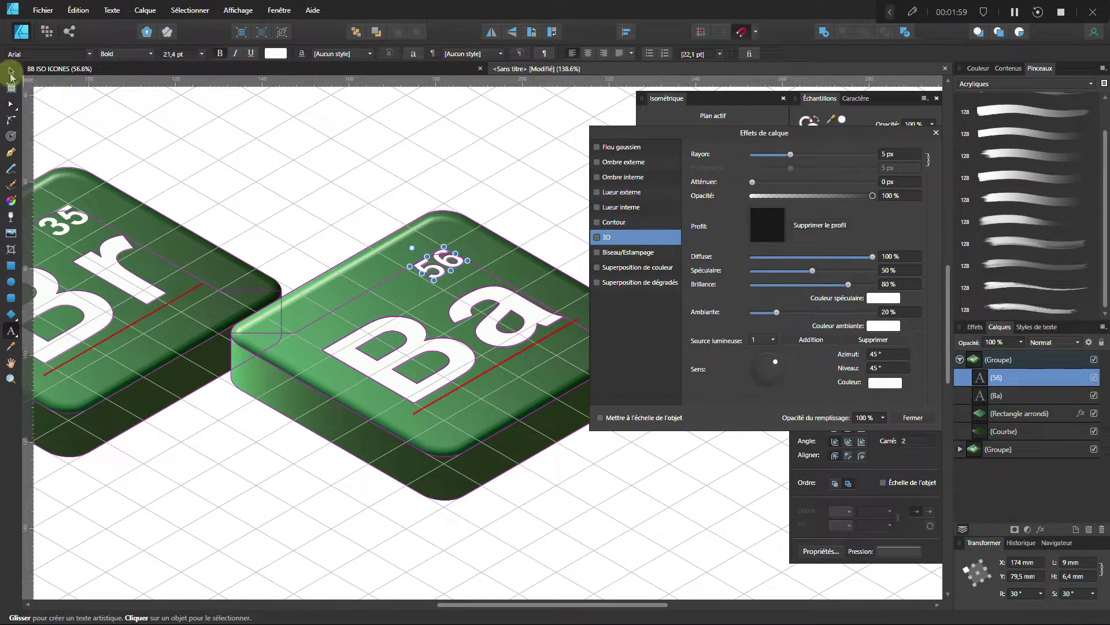
{"action": "left_click", "coordinate": [11, 70]}
{"action": "left_click", "coordinate": [267, 143]}
{"action": "scroll", "coordinate": [337, 251], "scroll_direction": "down", "scroll_amount": 3}
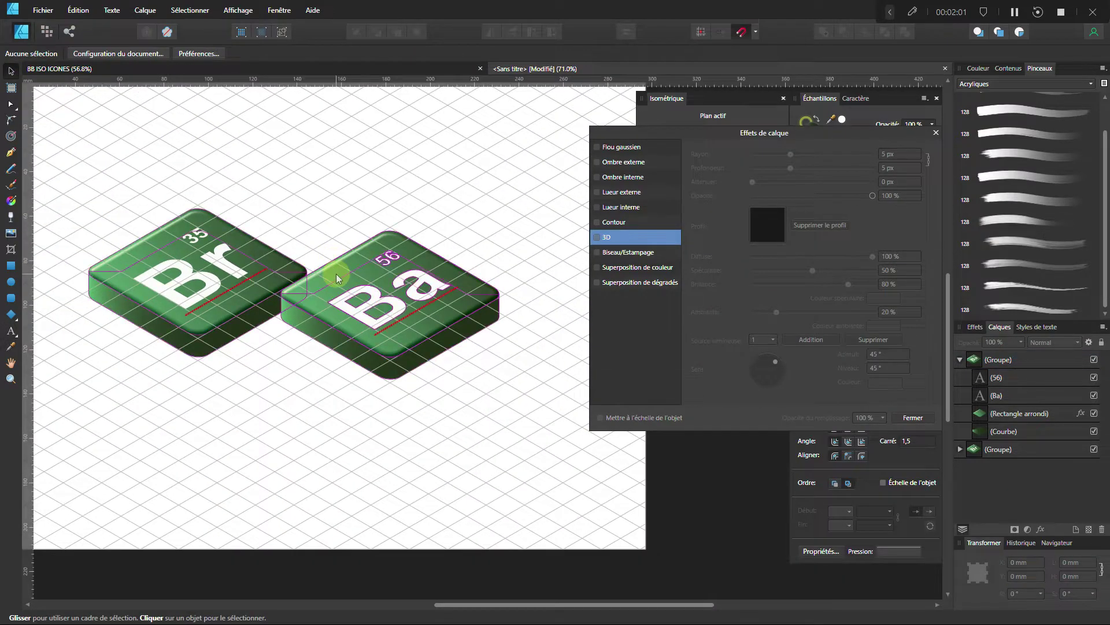
Step: Select both icon groups together and enable an outer shadow effect on them
{"action": "left_click_drag", "start_coordinate": [337, 278], "coordinate": [392, 327]}
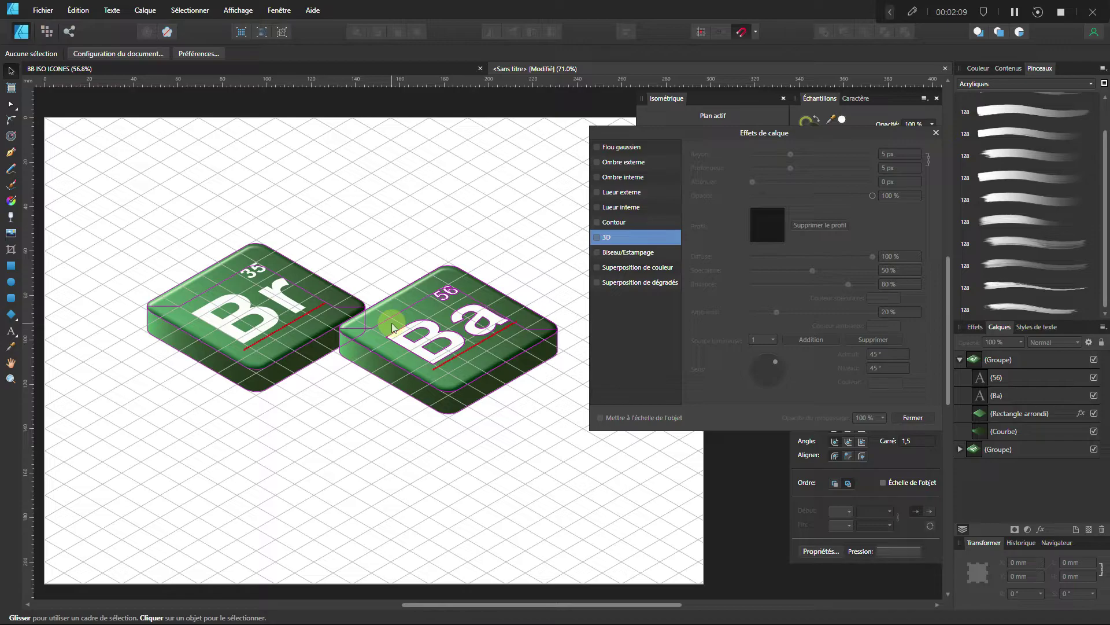
{"action": "left_click_drag", "start_coordinate": [331, 396], "coordinate": [361, 401]}
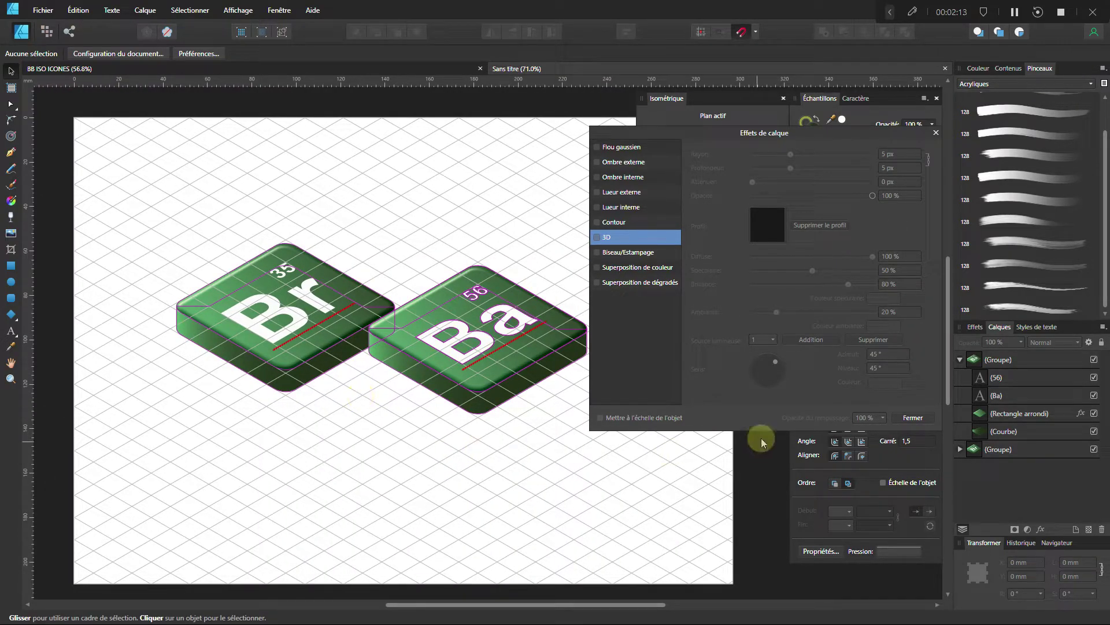
{"action": "left_click", "coordinate": [960, 360]}
{"action": "left_click", "coordinate": [992, 360]}
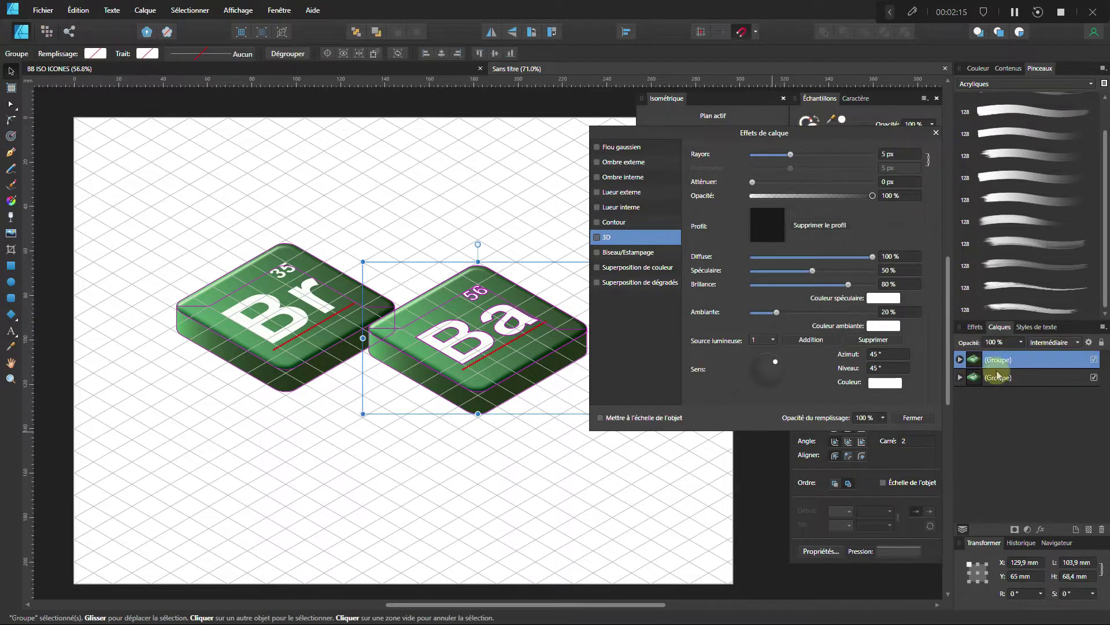
{"action": "left_click", "coordinate": [999, 378], "text": "shift"}
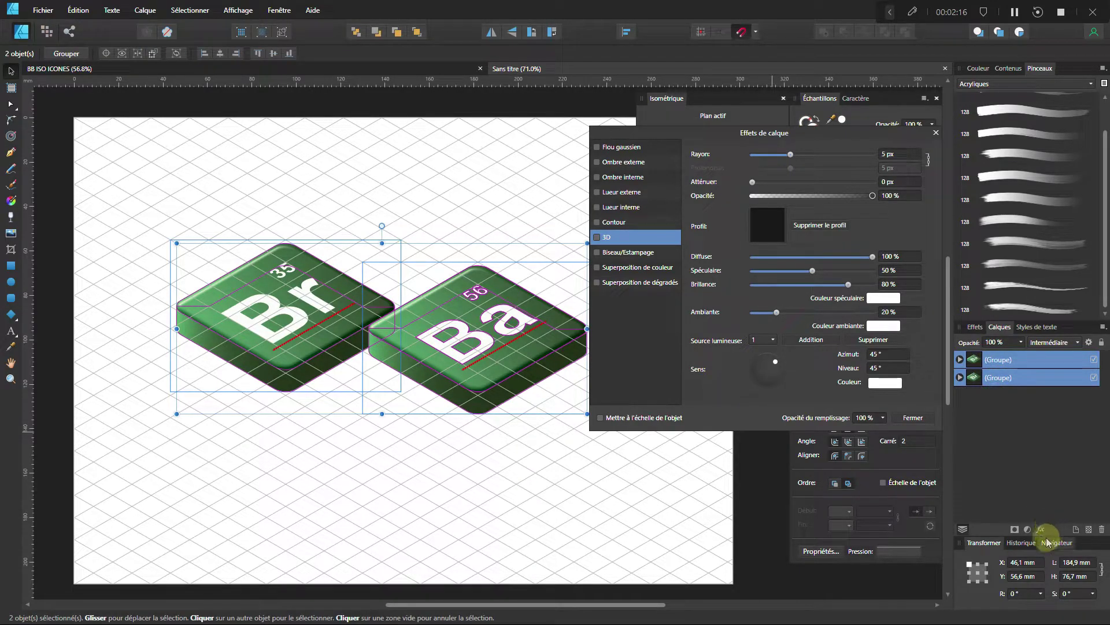
{"action": "left_click", "coordinate": [622, 164]}
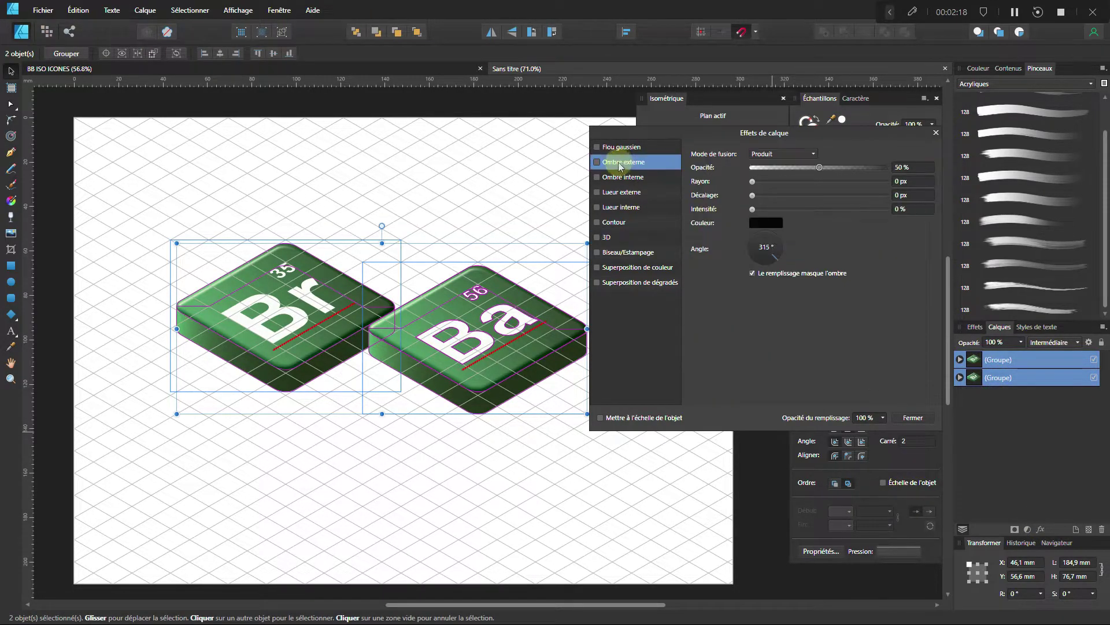
{"action": "left_click", "coordinate": [597, 162]}
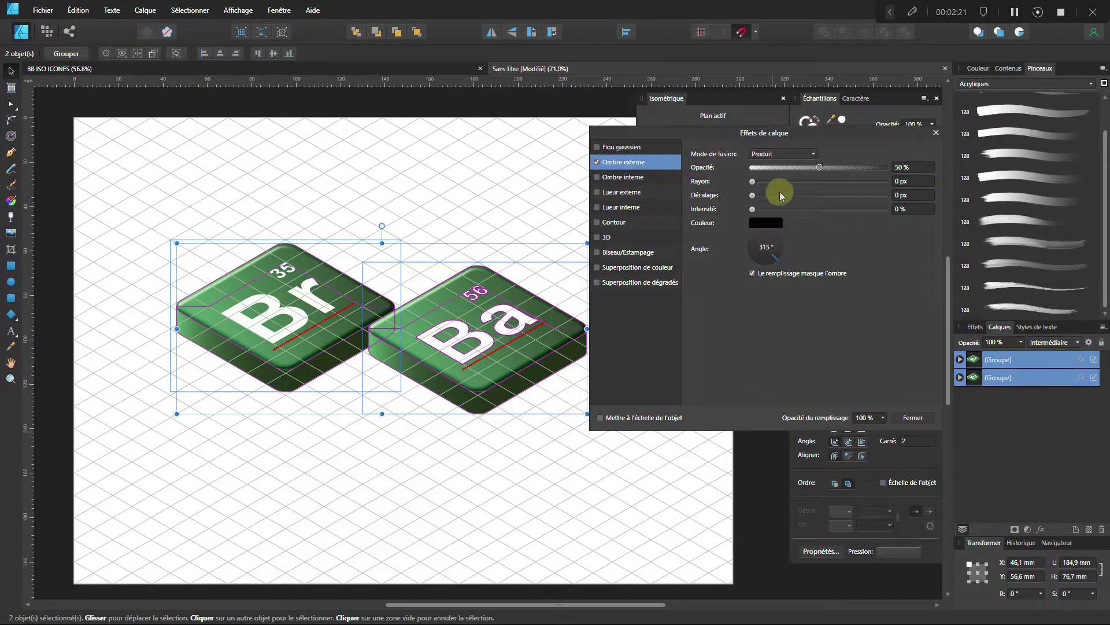
Step: Set the outer shadow of both groups to 65 % opacity, 28 px radius, 10 px offset and 35 % intensity
{"action": "left_click", "coordinate": [906, 168]}
{"action": "type", "text": "65"}
{"action": "left_click", "coordinate": [911, 181]}
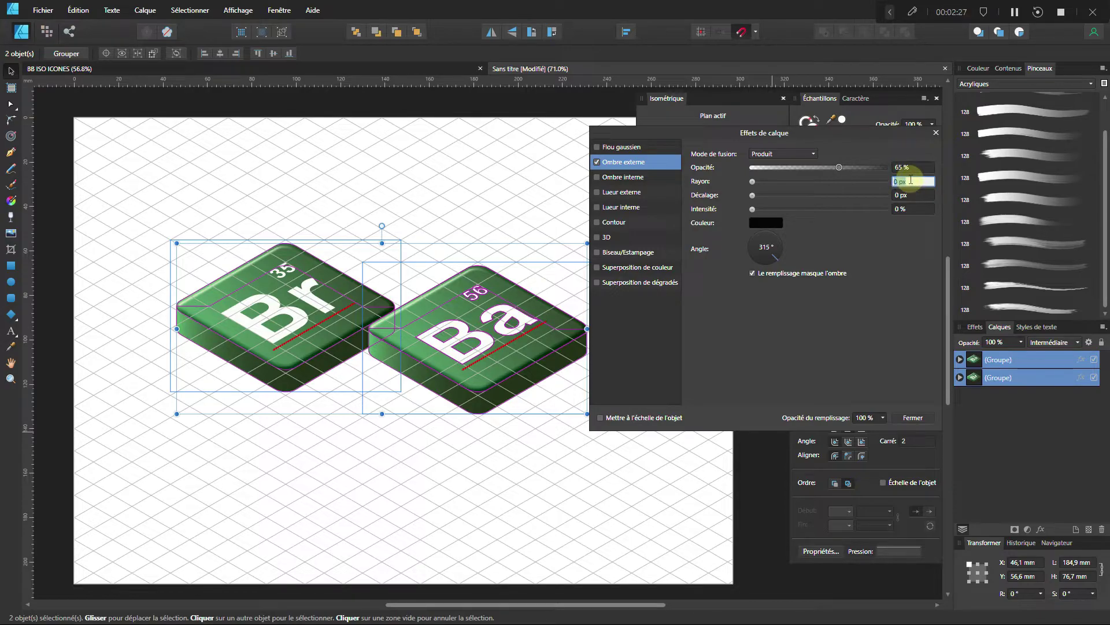
{"action": "type", "text": "28"}
{"action": "left_click", "coordinate": [905, 196]}
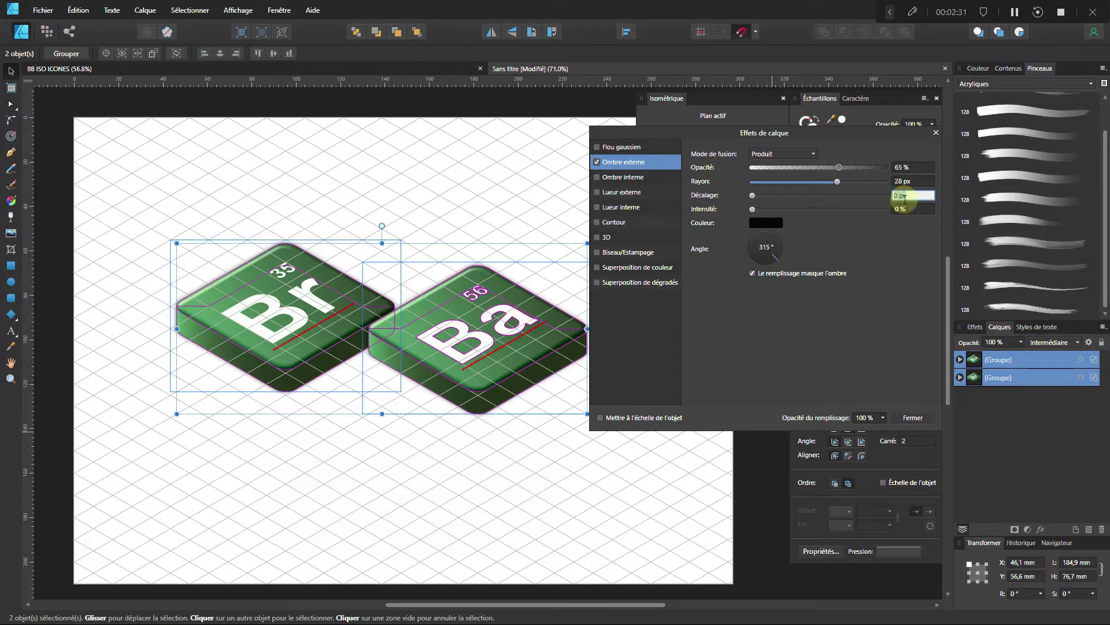
{"action": "type", "text": "10"}
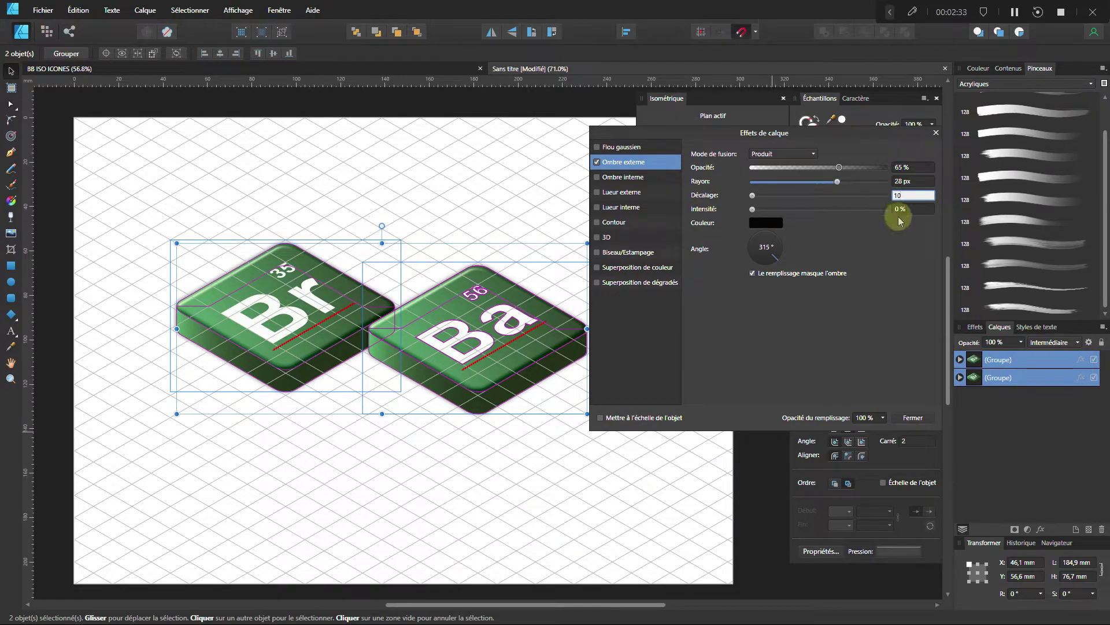
{"action": "left_click", "coordinate": [907, 209]}
{"action": "type", "text": "35"}
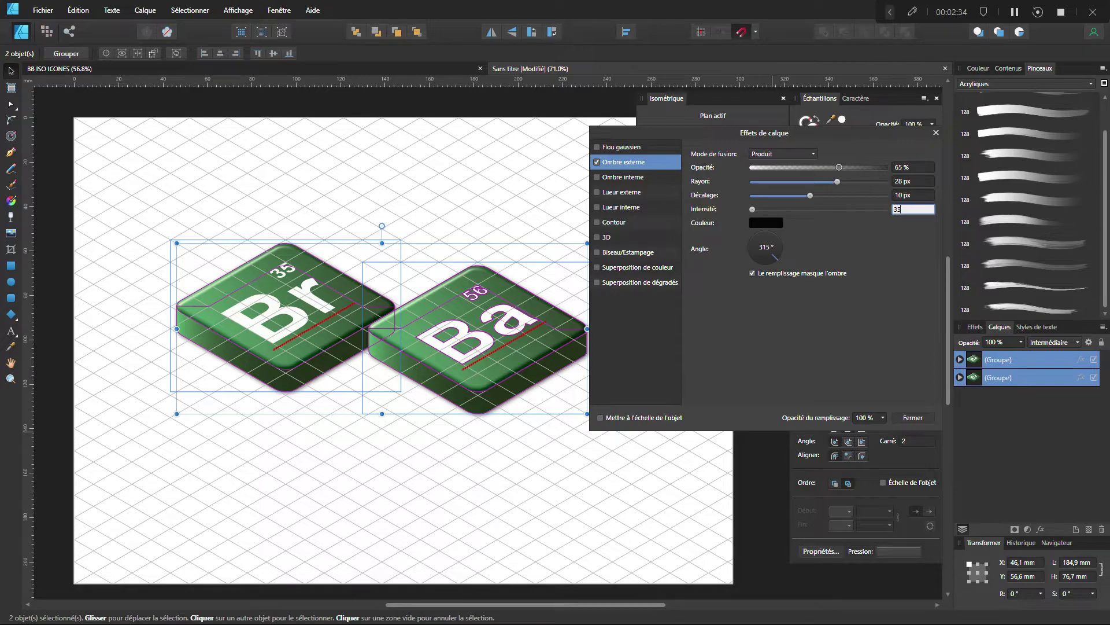
{"action": "key", "text": "Return"}
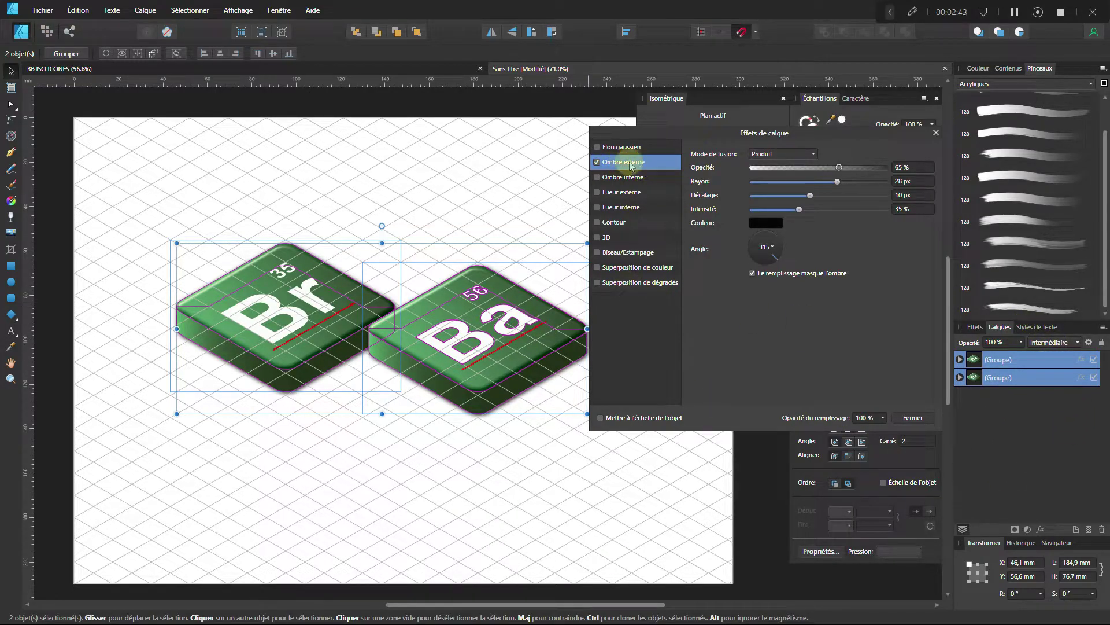
Step: Close the layer effects, turn off the isometric grid display, and deselect both icon groups
{"action": "left_click", "coordinate": [935, 134]}
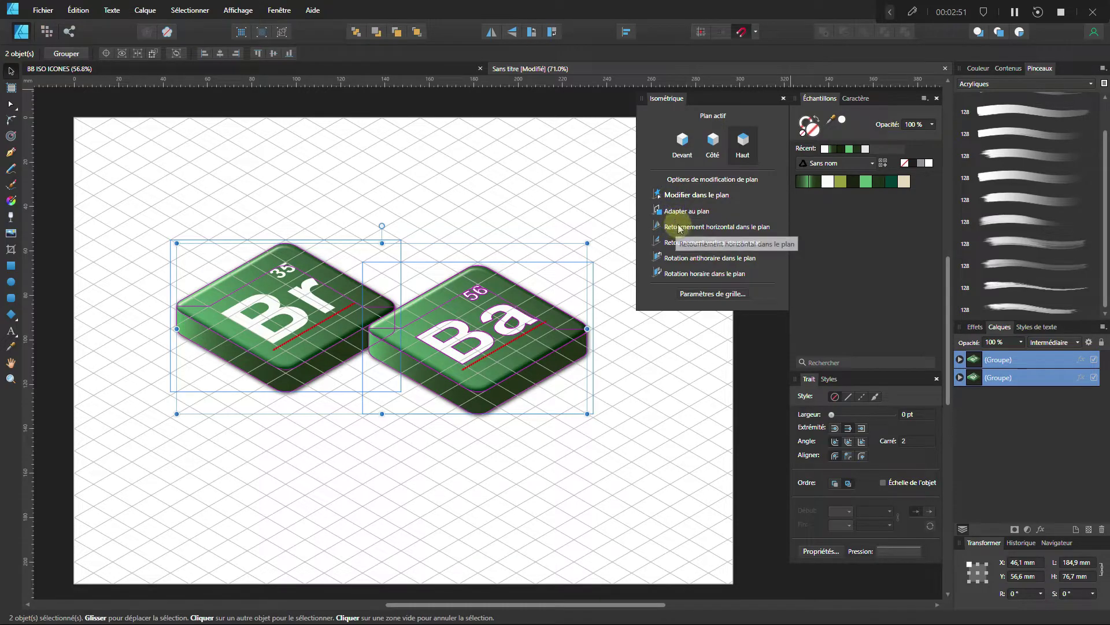
{"action": "left_click", "coordinate": [714, 294]}
{"action": "left_click", "coordinate": [418, 142]}
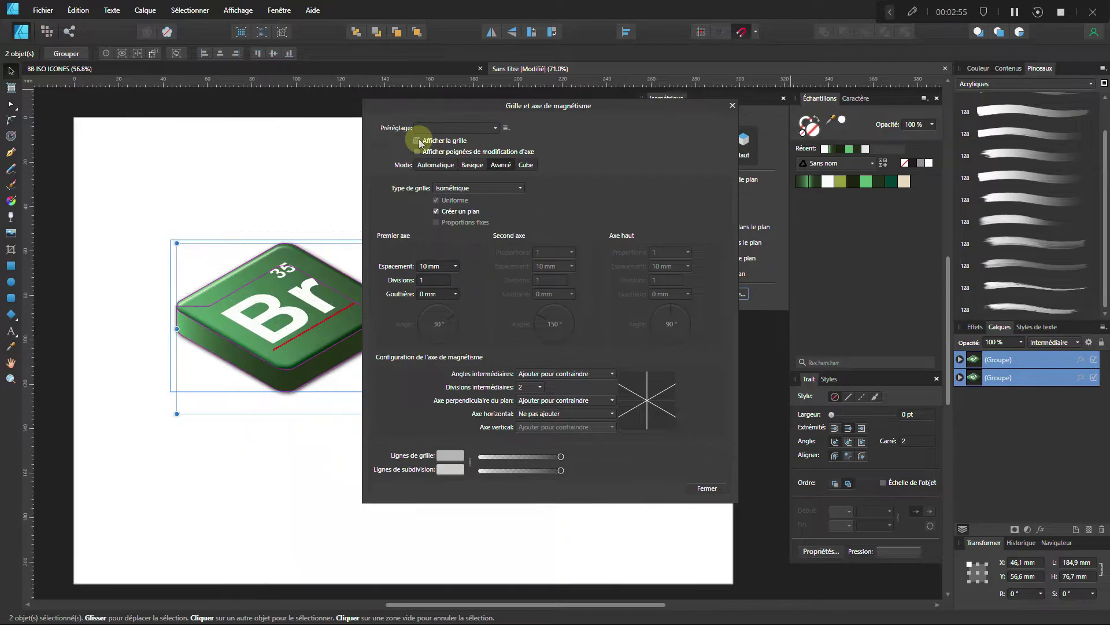
{"action": "left_click", "coordinate": [708, 487]}
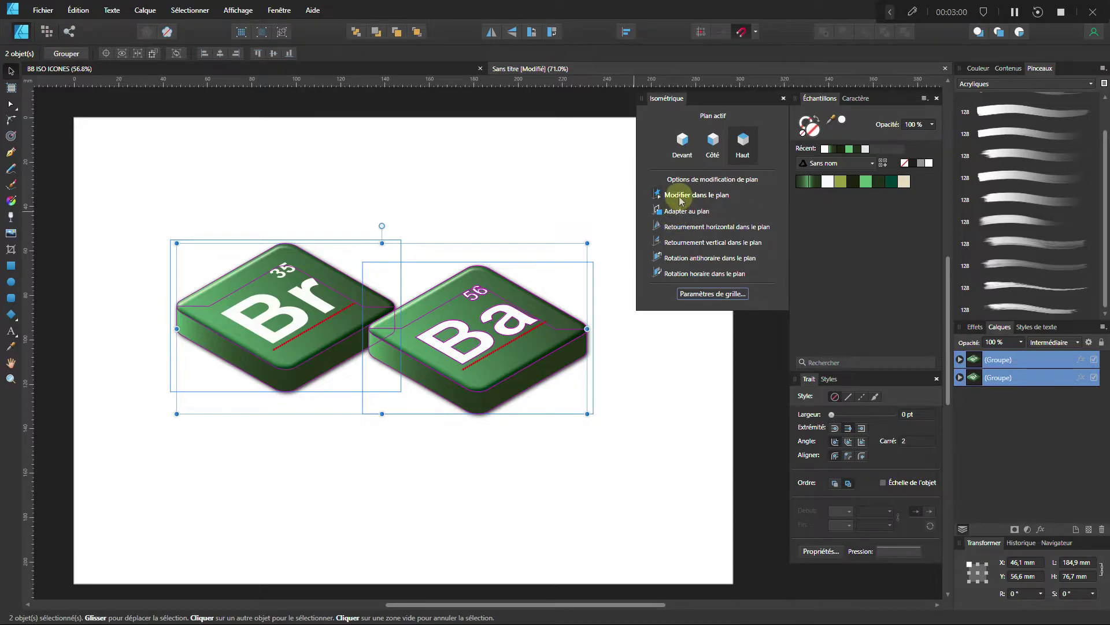
{"action": "left_click", "coordinate": [784, 98]}
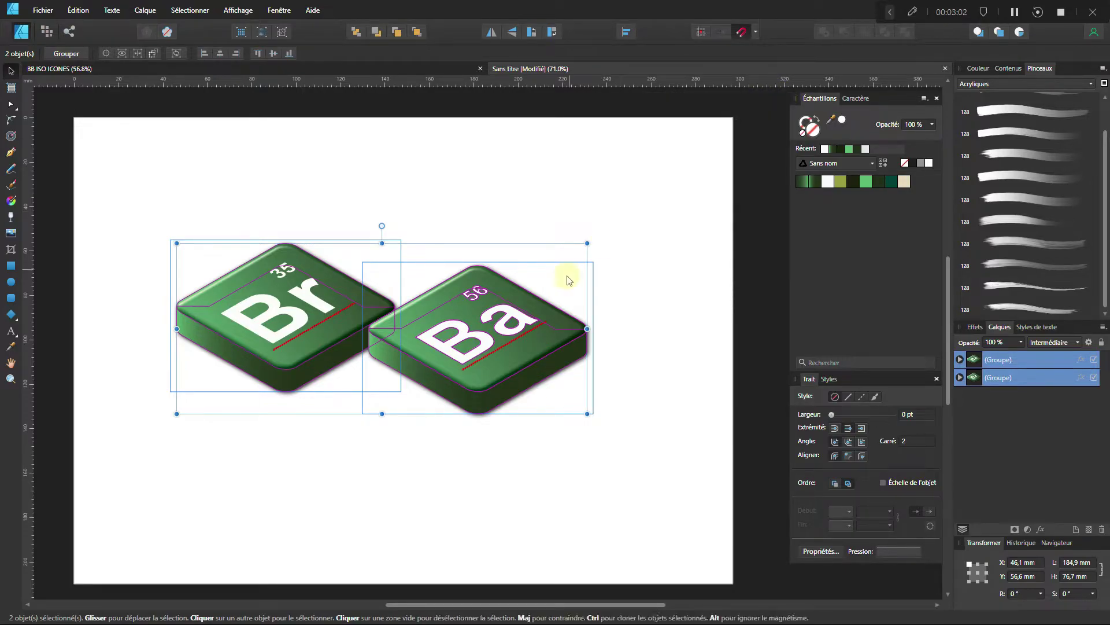
{"action": "scroll", "coordinate": [529, 353], "scroll_direction": "down", "scroll_amount": 2}
{"action": "left_click", "coordinate": [474, 449]}
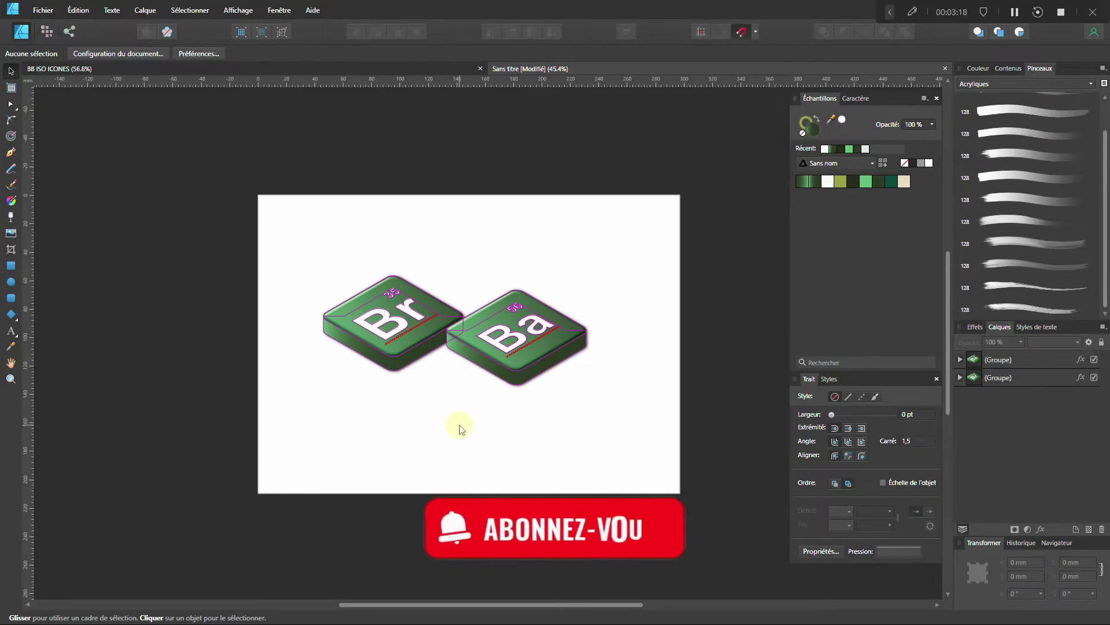
{"action": "scroll", "coordinate": [460, 435], "scroll_direction": "up", "scroll_amount": 2}
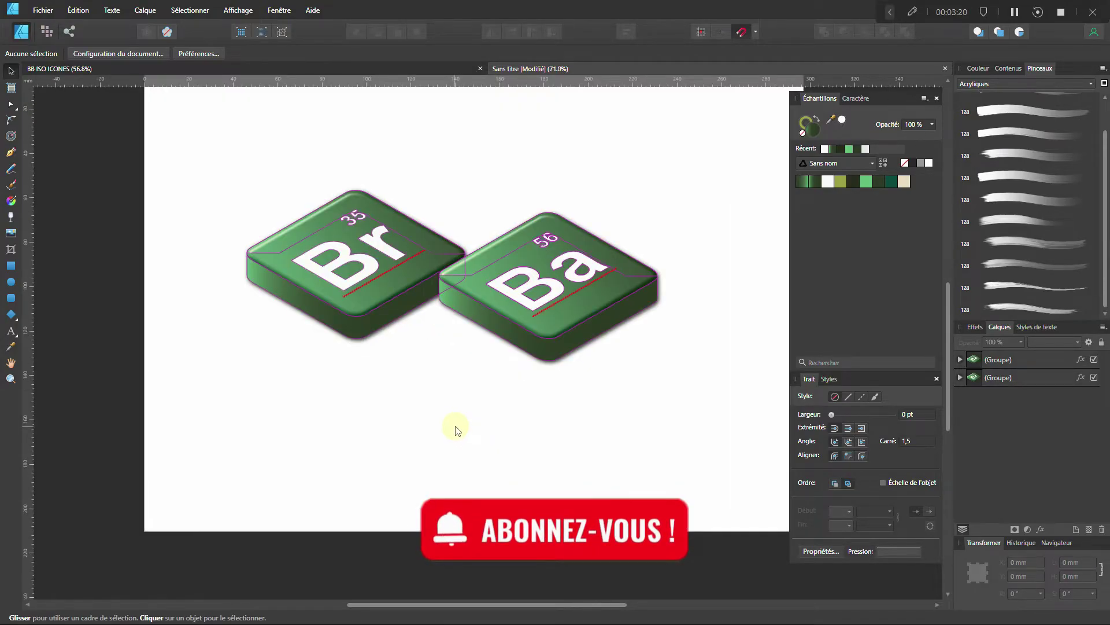
{"action": "left_click_drag", "start_coordinate": [459, 440], "coordinate": [409, 431]}
{"action": "scroll", "coordinate": [407, 465], "scroll_direction": "down", "scroll_amount": 1}
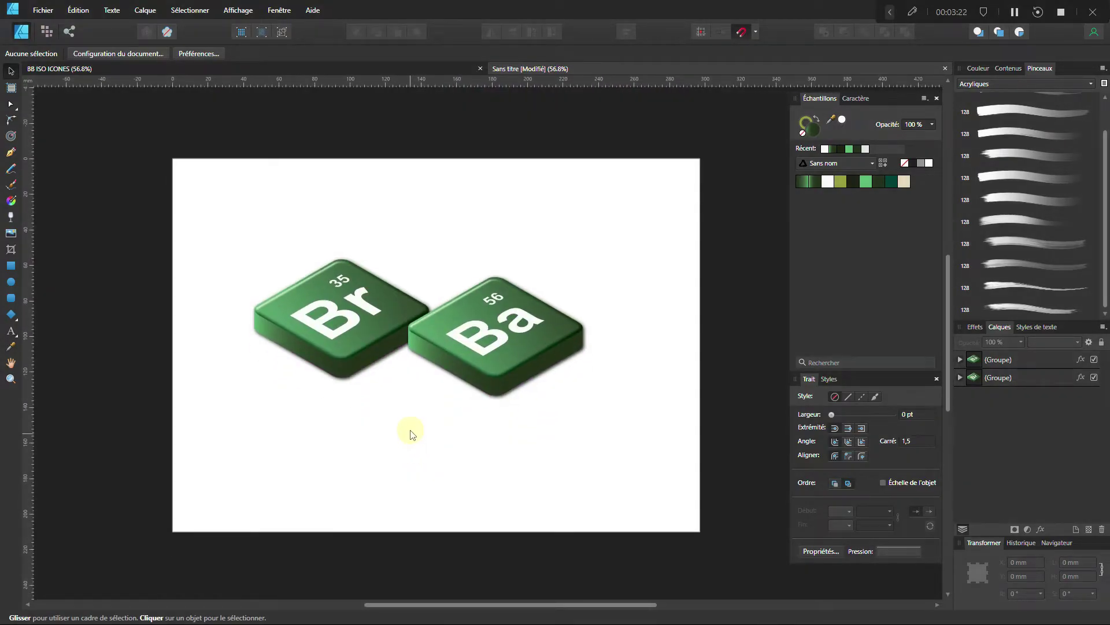
{"action": "scroll", "coordinate": [410, 434], "scroll_direction": "up", "scroll_amount": 1}
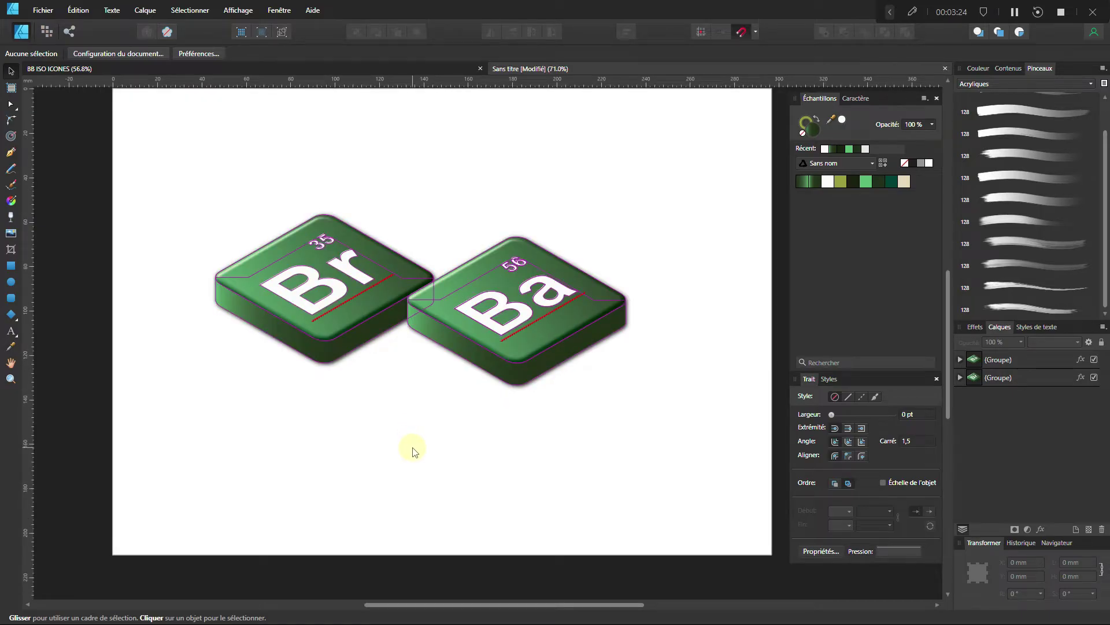
{"action": "scroll", "coordinate": [412, 451], "scroll_direction": "down", "scroll_amount": 1}
{"action": "left_click_drag", "start_coordinate": [411, 450], "coordinate": [441, 450]}
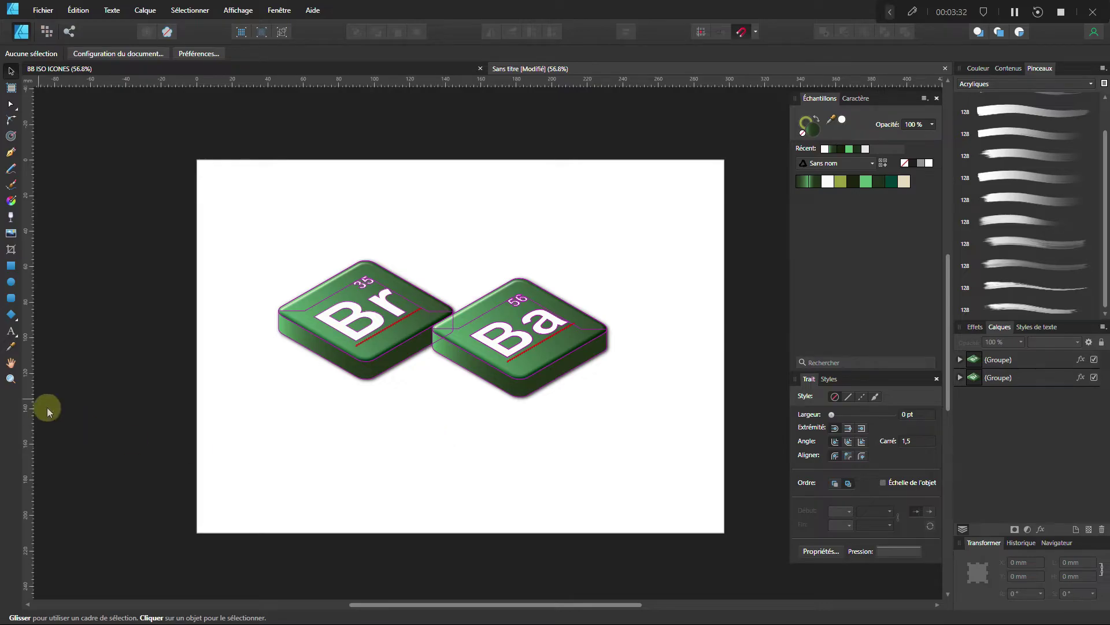
Step: Draw a background rectangle of about 303 × 214.7 mm covering the whole page and place it beneath both icon groups
{"action": "left_click", "coordinate": [11, 268]}
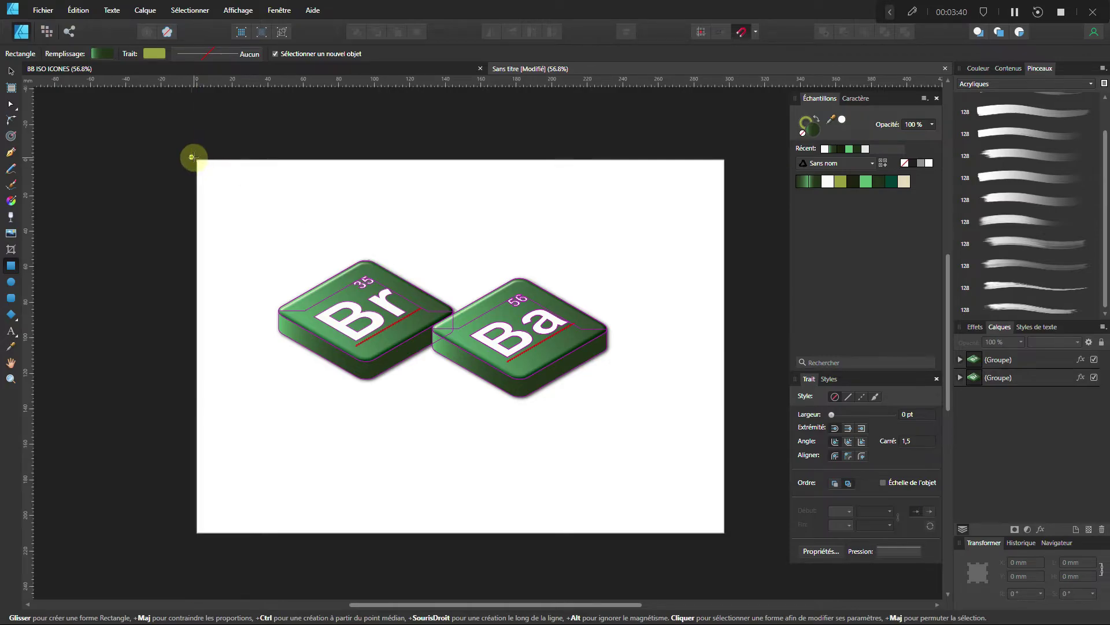
{"action": "left_click_drag", "start_coordinate": [193, 157], "coordinate": [729, 538]}
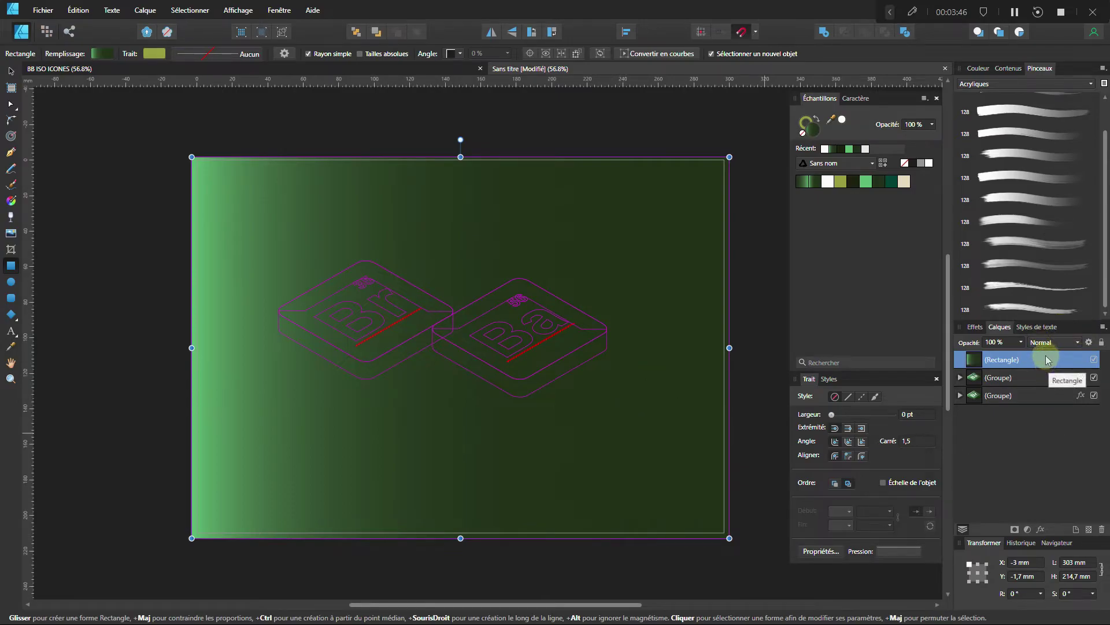
{"action": "left_click_drag", "start_coordinate": [1048, 360], "coordinate": [1047, 414]}
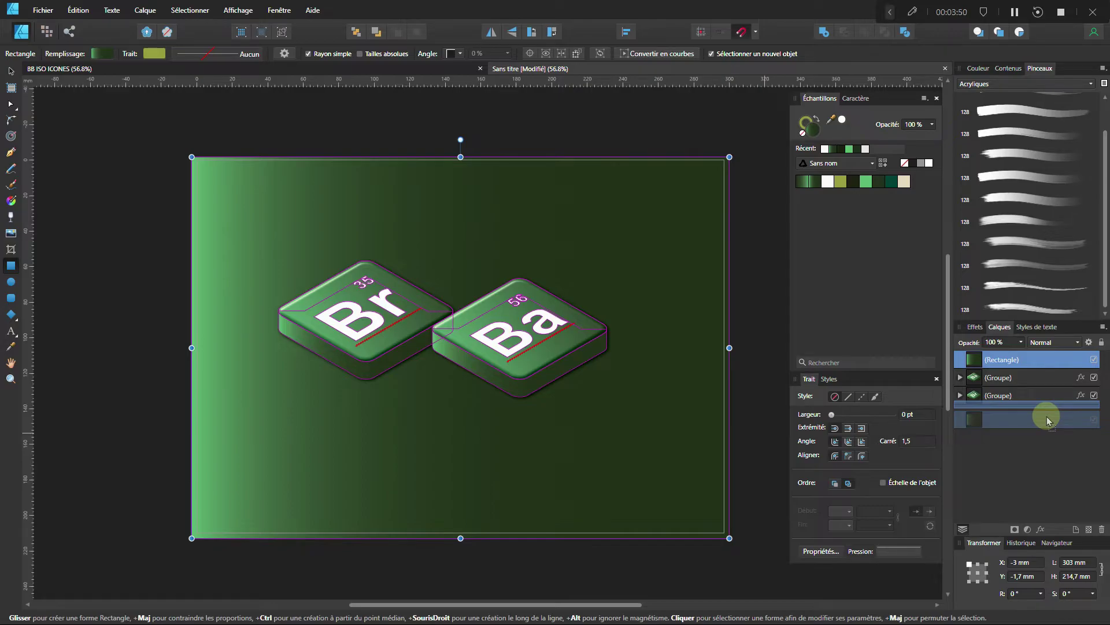
{"action": "left_click_drag", "start_coordinate": [1047, 417], "coordinate": [1047, 416]}
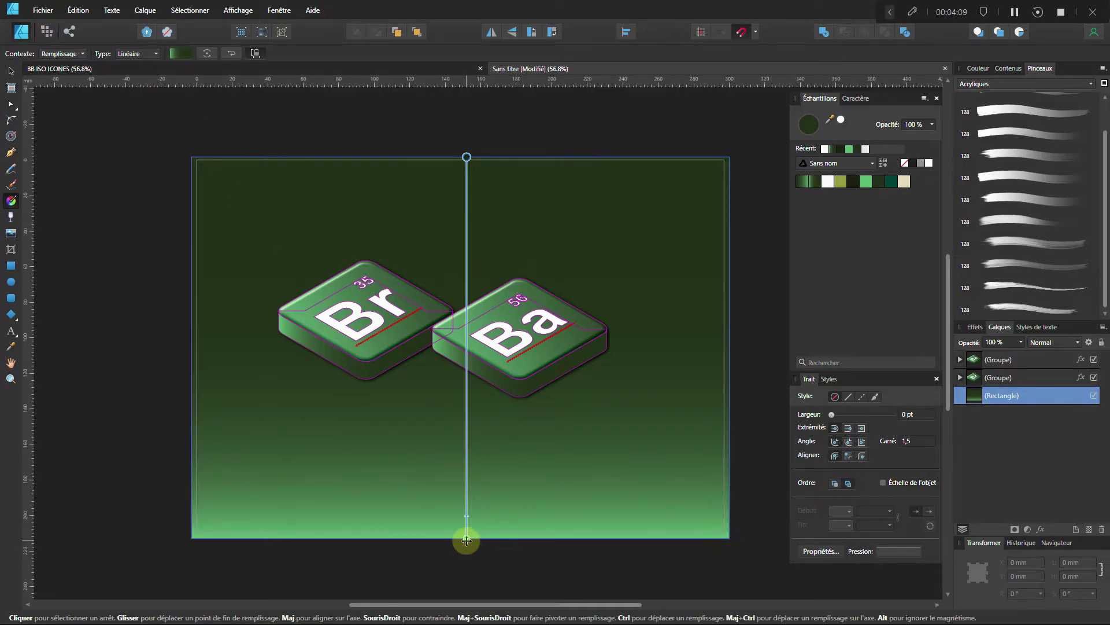
Step: Reverse the background's vertical linear gradient and recolour its stops, olive green at the upper end and very dark green at the lower end
{"action": "left_click", "coordinate": [231, 53]}
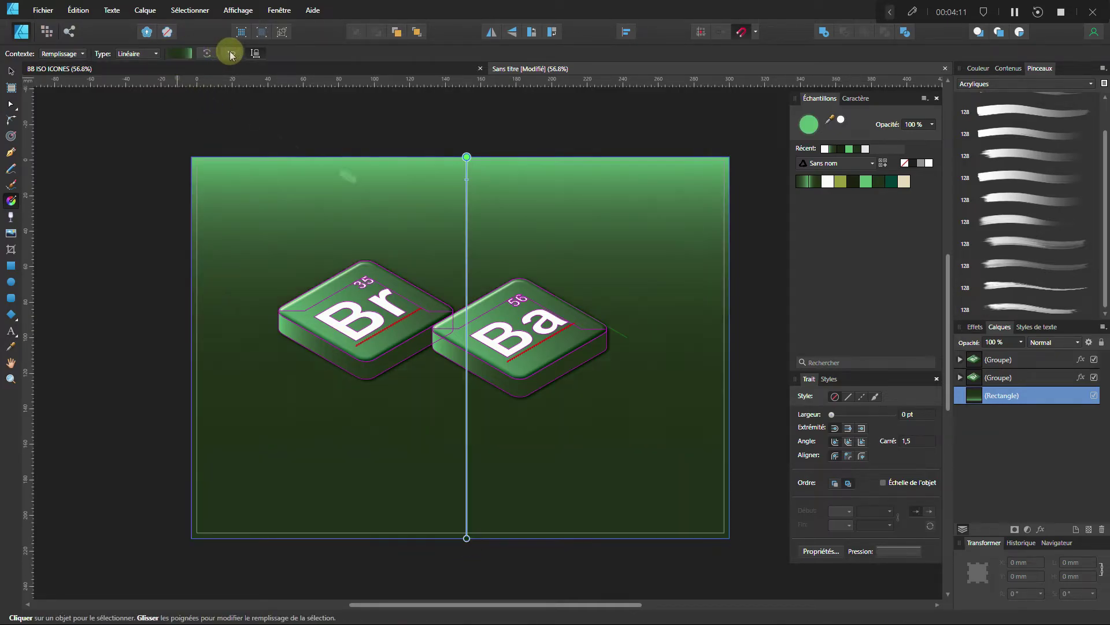
{"action": "left_click", "coordinate": [467, 538]}
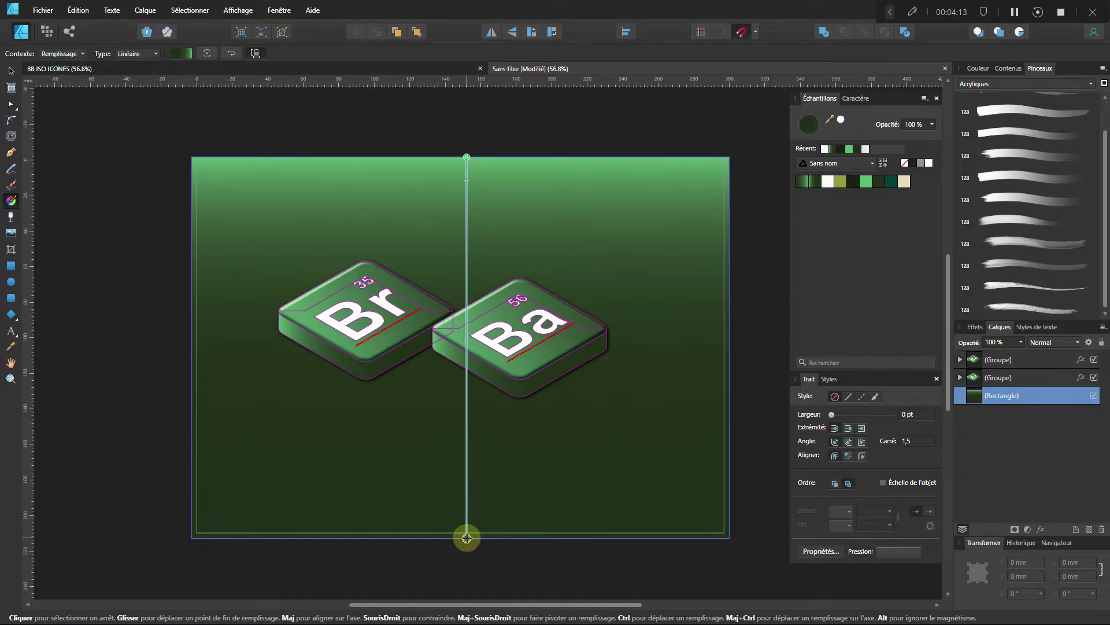
{"action": "left_click", "coordinate": [855, 182]}
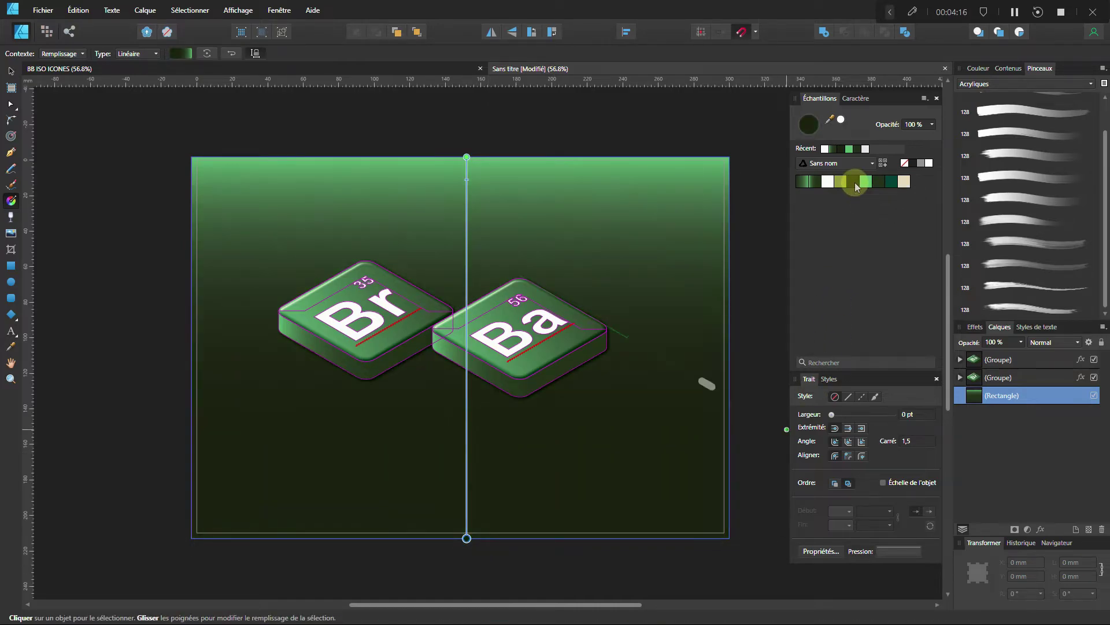
{"action": "left_click", "coordinate": [467, 156]}
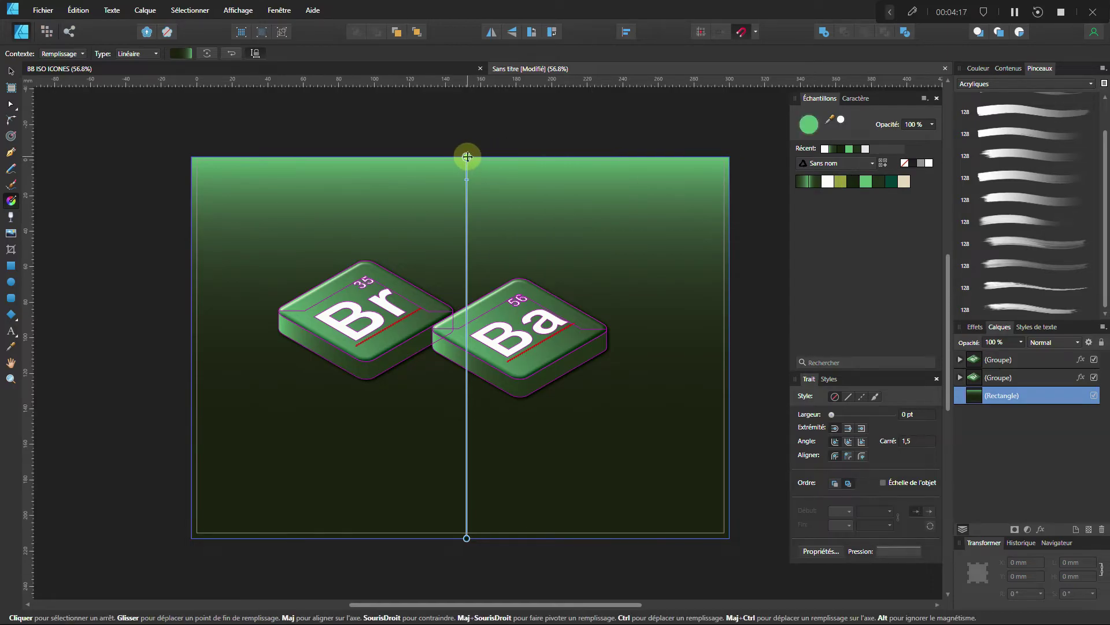
{"action": "left_click", "coordinate": [840, 182]}
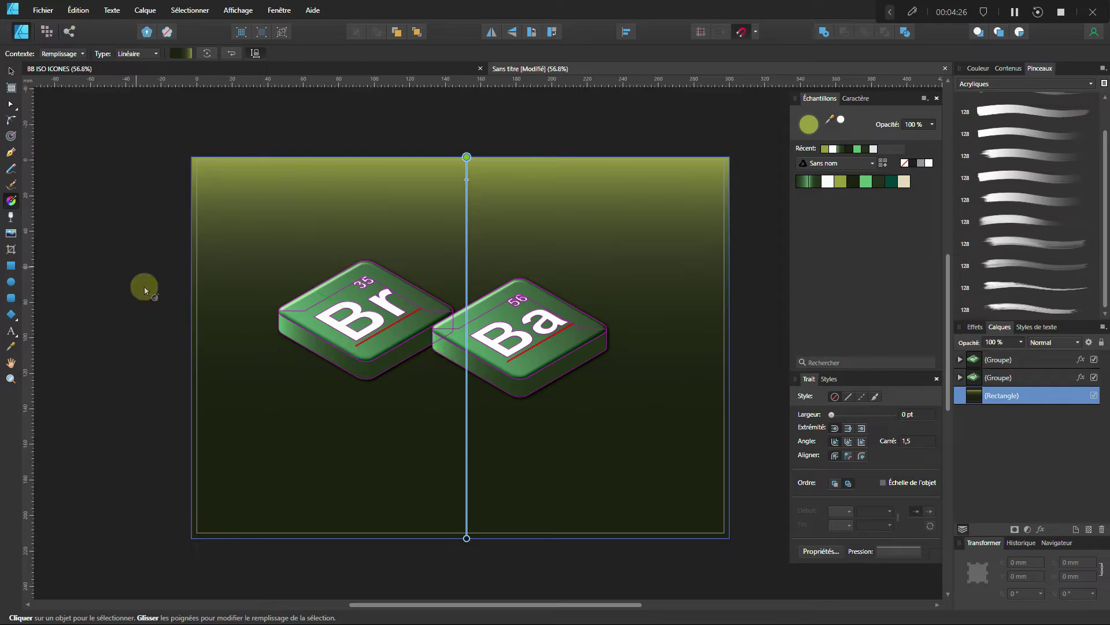
Step: Make the background gradient radial, shift its midpoint inward and extend its olive end well beyond the page's upper edge
{"action": "left_click", "coordinate": [134, 55]}
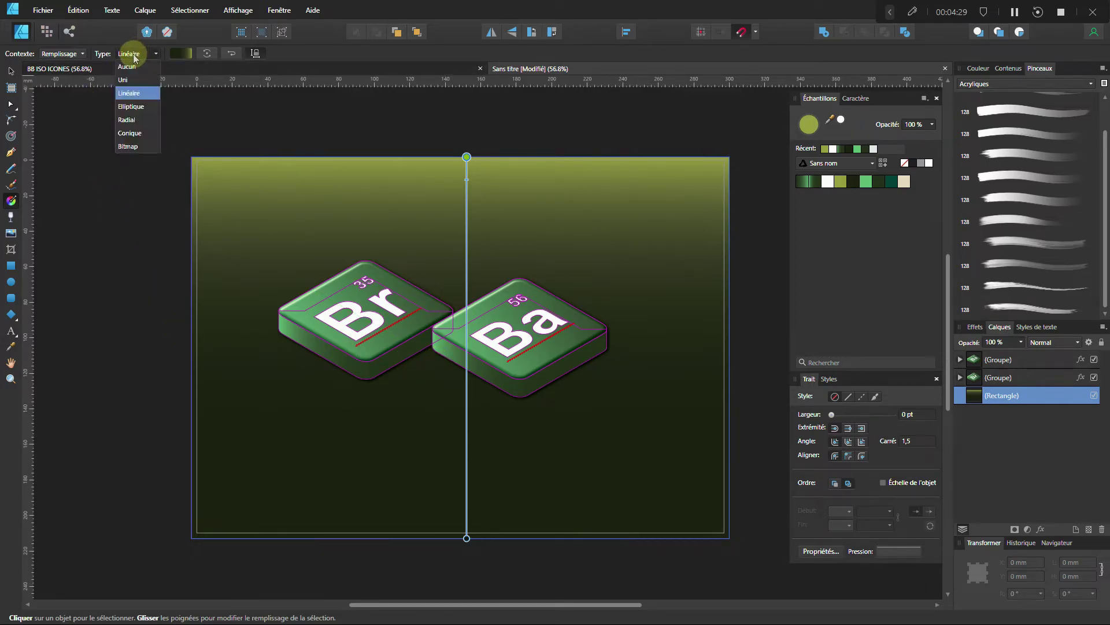
{"action": "left_click", "coordinate": [126, 120]}
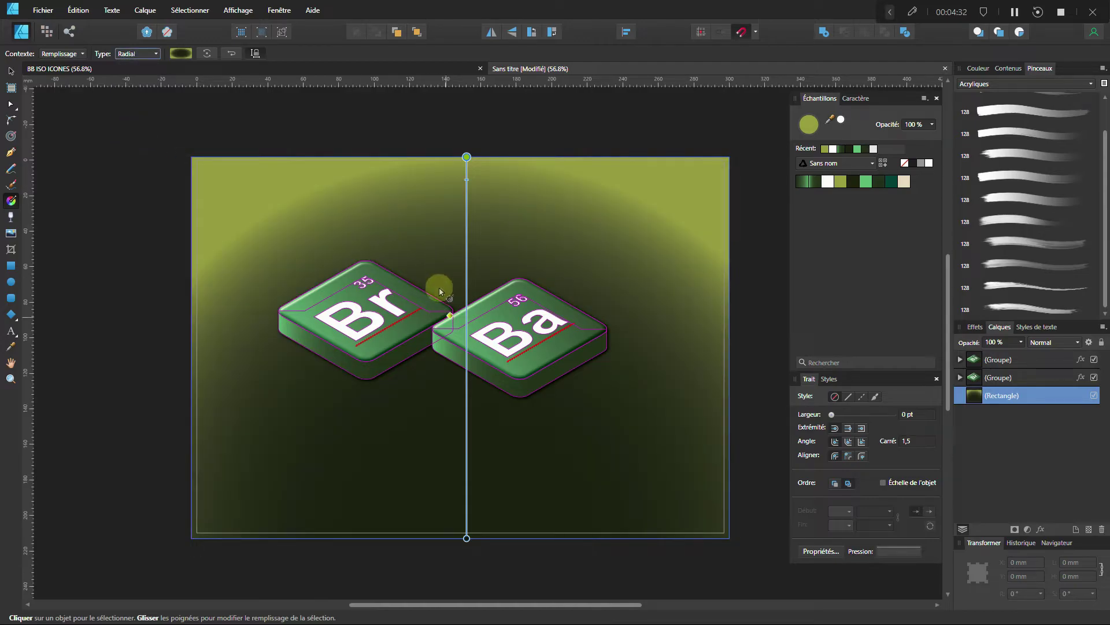
{"action": "scroll", "coordinate": [463, 268], "scroll_direction": "down", "scroll_amount": 2}
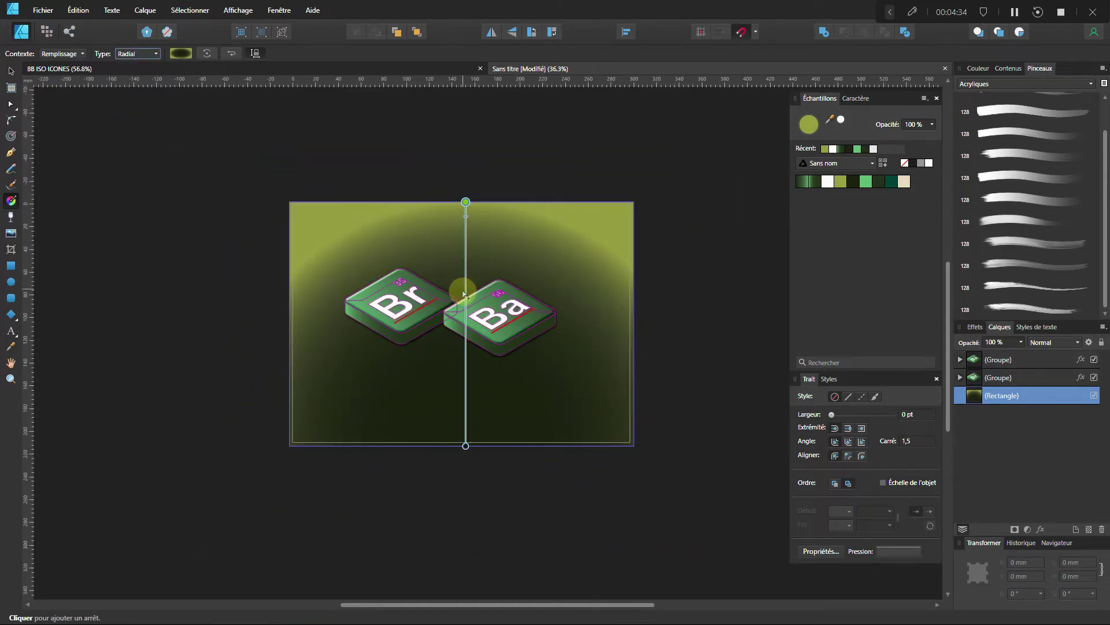
{"action": "mouse_move", "coordinate": [466, 213]}
{"action": "left_mouse_down"}
{"action": "mouse_move", "coordinate": [466, 271]}
{"action": "mouse_move", "coordinate": [466, 239]}
{"action": "mouse_move", "coordinate": [475, 272]}
{"action": "mouse_move", "coordinate": [475, 255]}
{"action": "mouse_move", "coordinate": [483, 266]}
{"action": "left_mouse_up"}
{"action": "scroll", "coordinate": [483, 275], "scroll_direction": "down", "scroll_amount": 3, "text": "ctrl"}
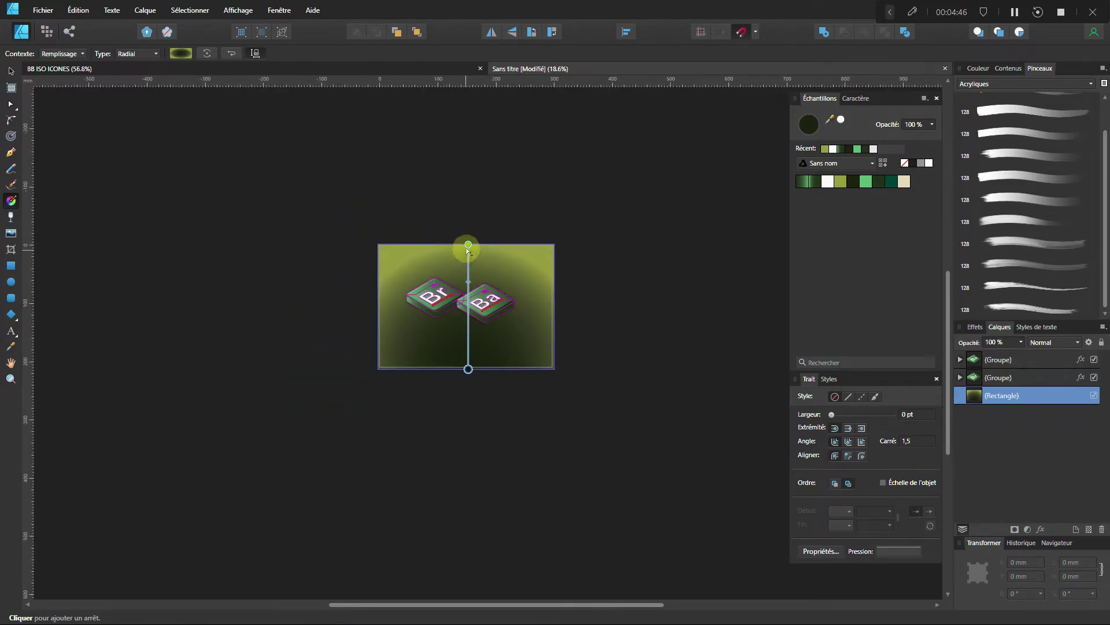
{"action": "left_click_drag", "start_coordinate": [468, 242], "coordinate": [469, 195]}
{"action": "scroll", "coordinate": [466, 269], "scroll_direction": "up", "scroll_amount": 5}
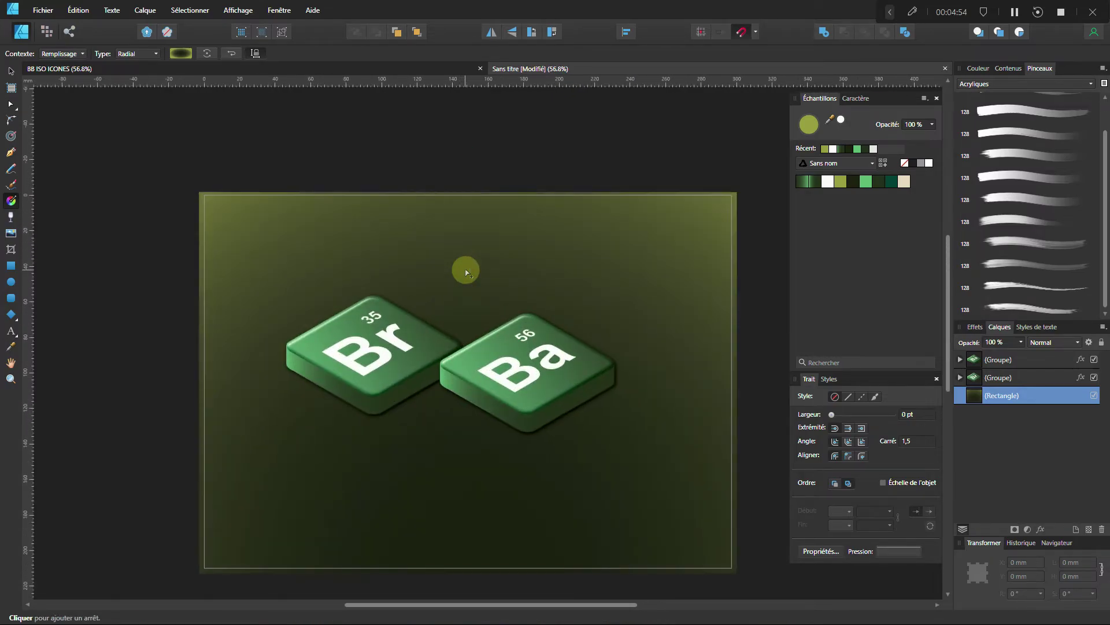
{"action": "scroll", "coordinate": [437, 277], "scroll_direction": "down", "scroll_amount": 2}
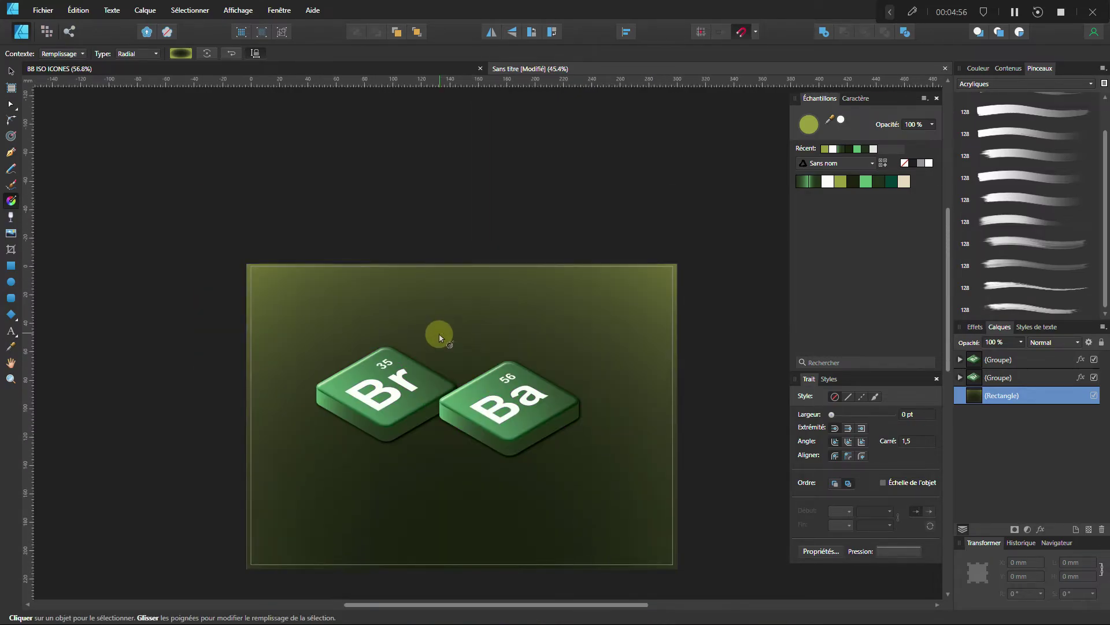
{"action": "left_click_drag", "start_coordinate": [441, 335], "coordinate": [457, 327]}
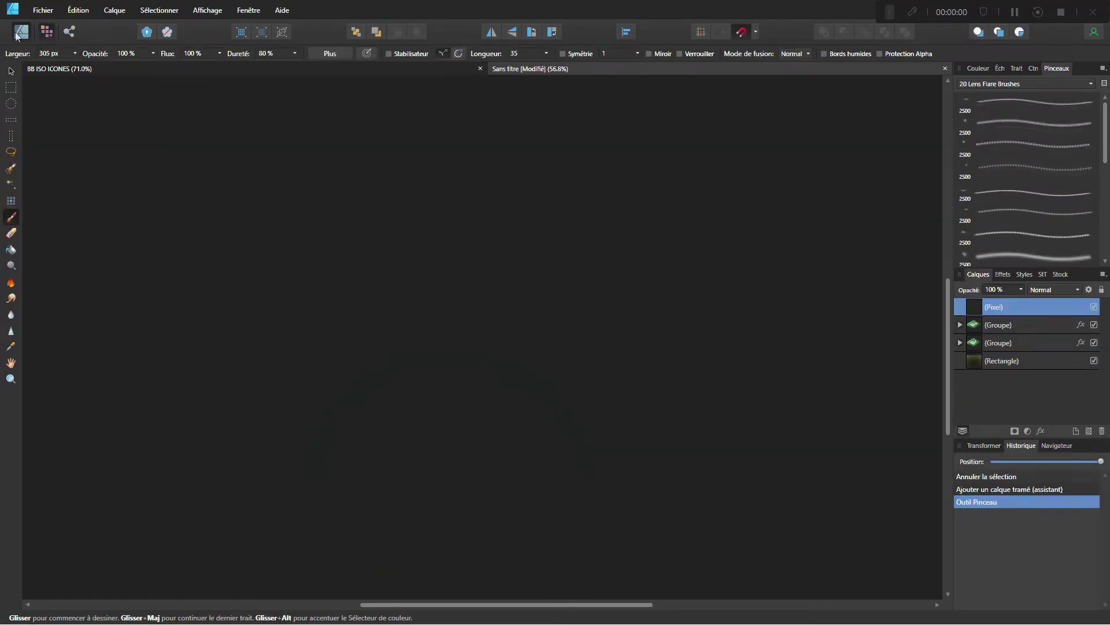
Step: Switch to the Designer Persona and back to the Pixel Persona, keeping the empty pixel layer selected
{"action": "left_click", "coordinate": [19, 33]}
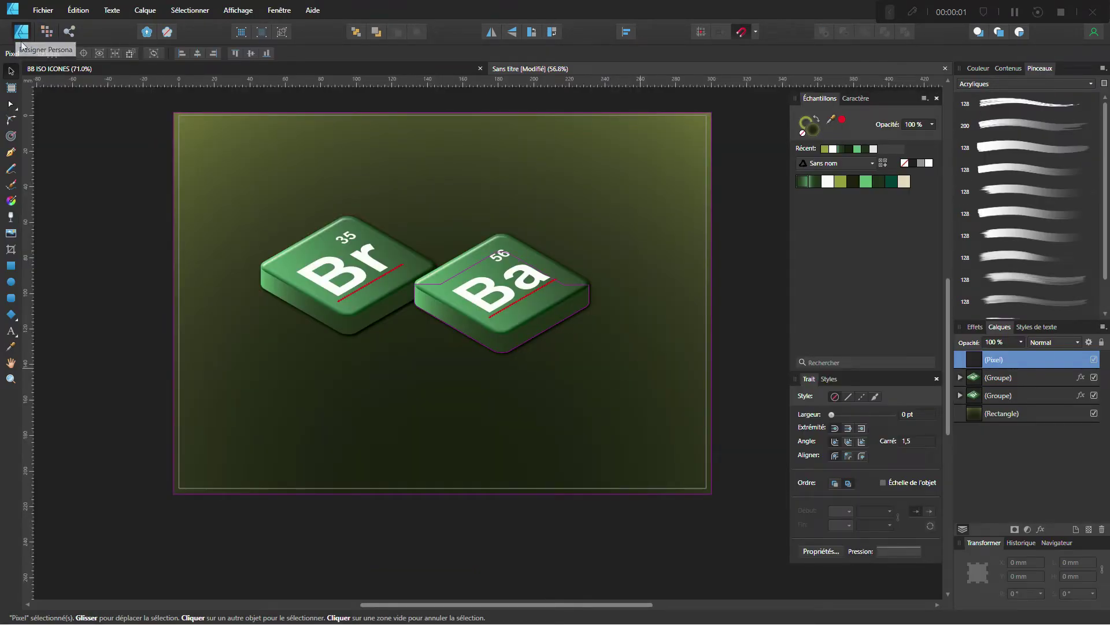
{"action": "left_click", "coordinate": [46, 33]}
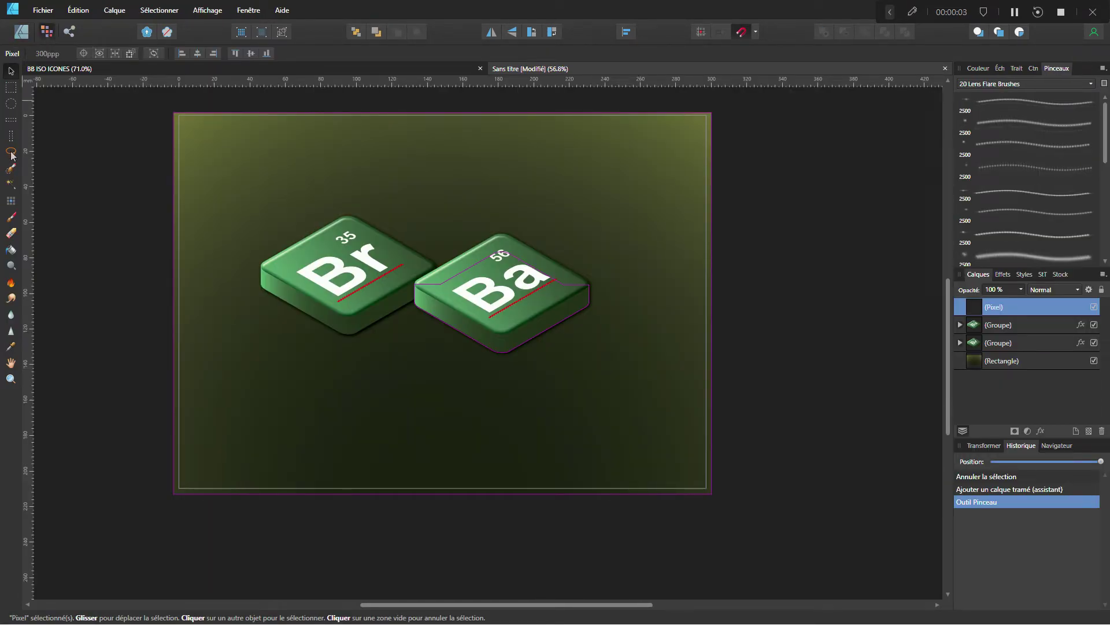